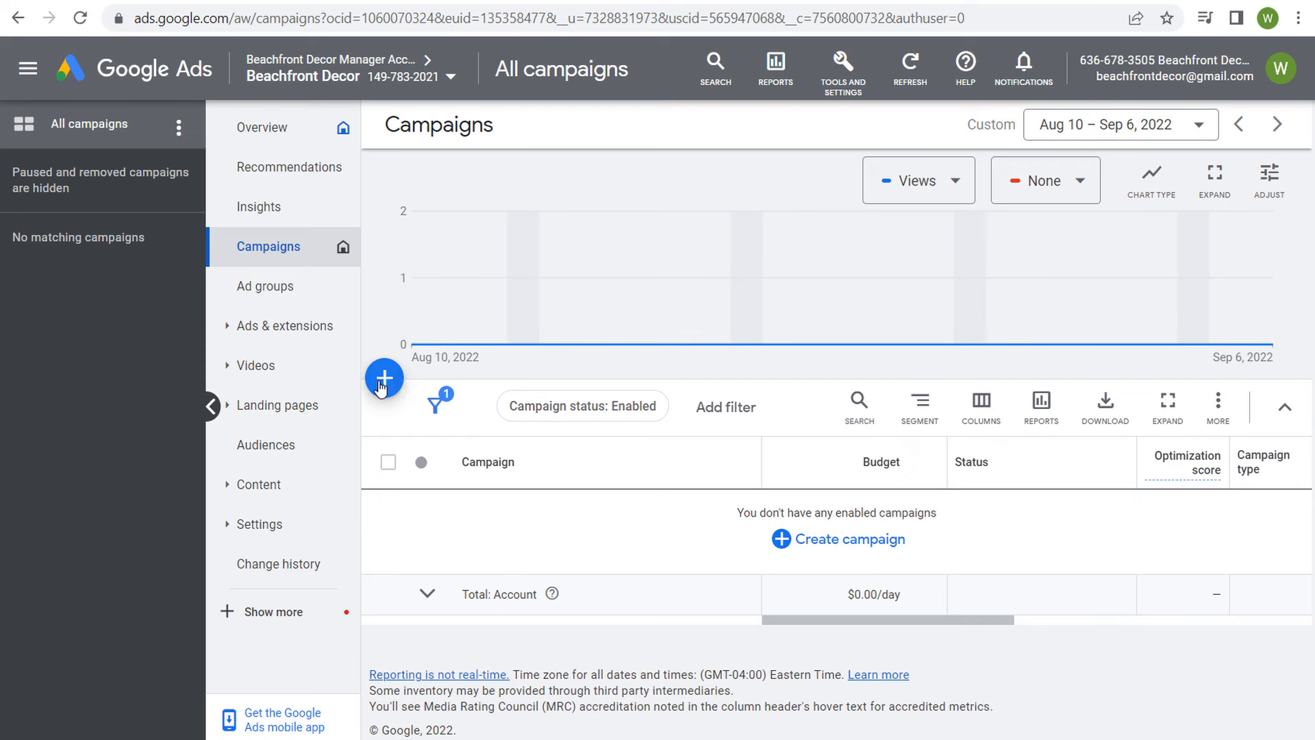
# - Start a new campaign with the Sales objective, dismiss the conversion goals introduction and continue with the Purchases conversion goal
pyautogui.click(386, 379)
pyautogui.click(404, 395)
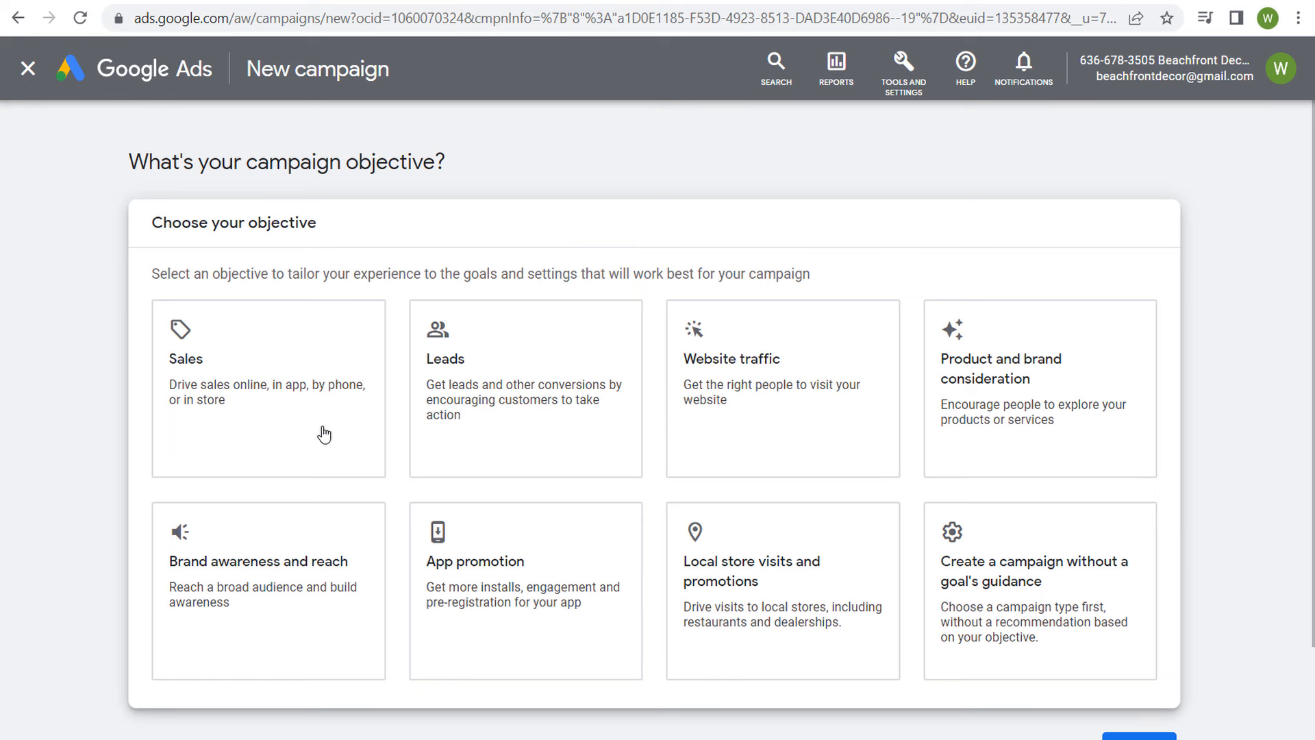
pyautogui.click(314, 352)
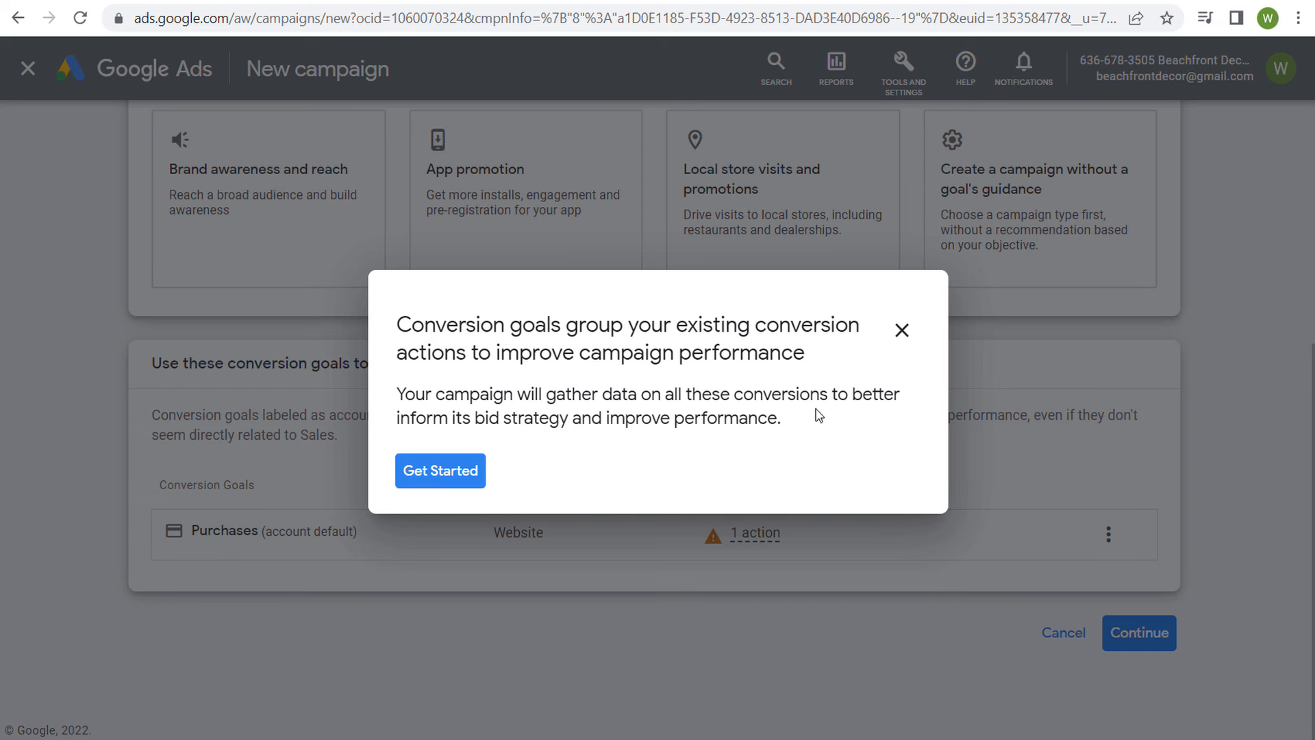
pyautogui.click(902, 331)
pyautogui.moveTo(741, 532)
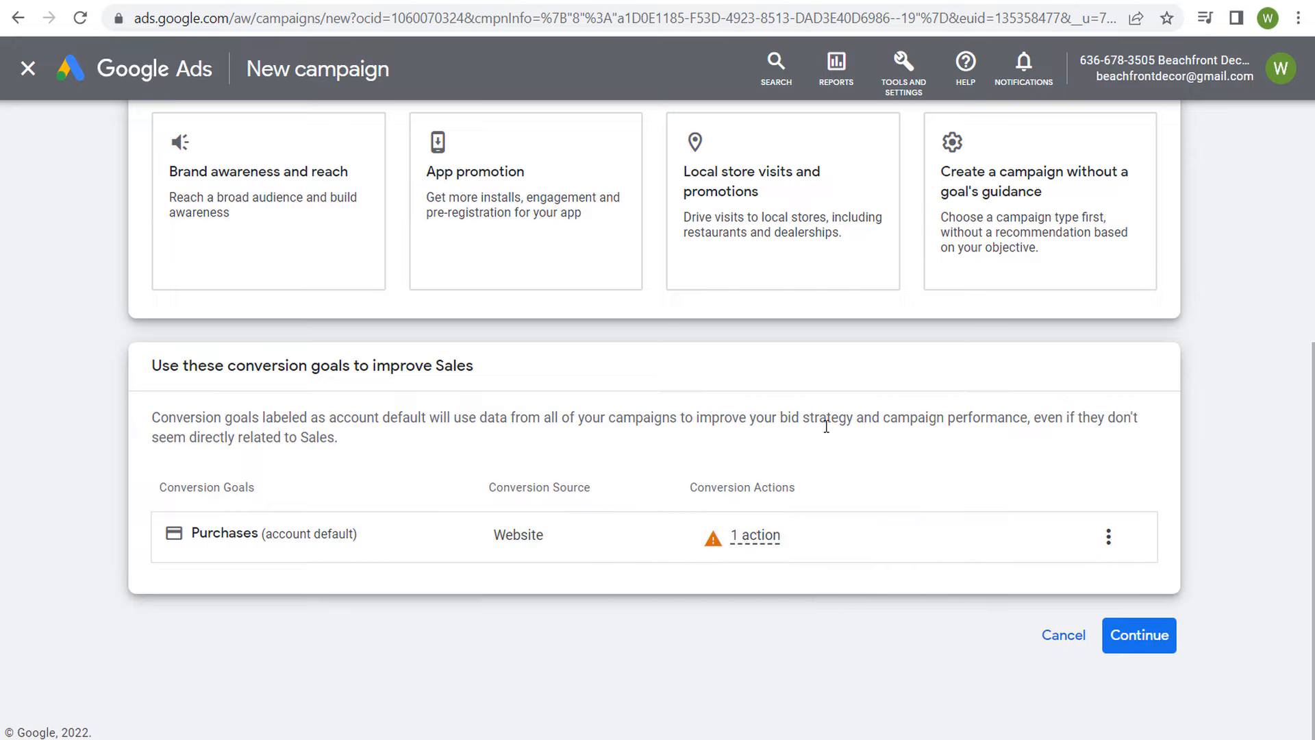
pyautogui.click(1135, 642)
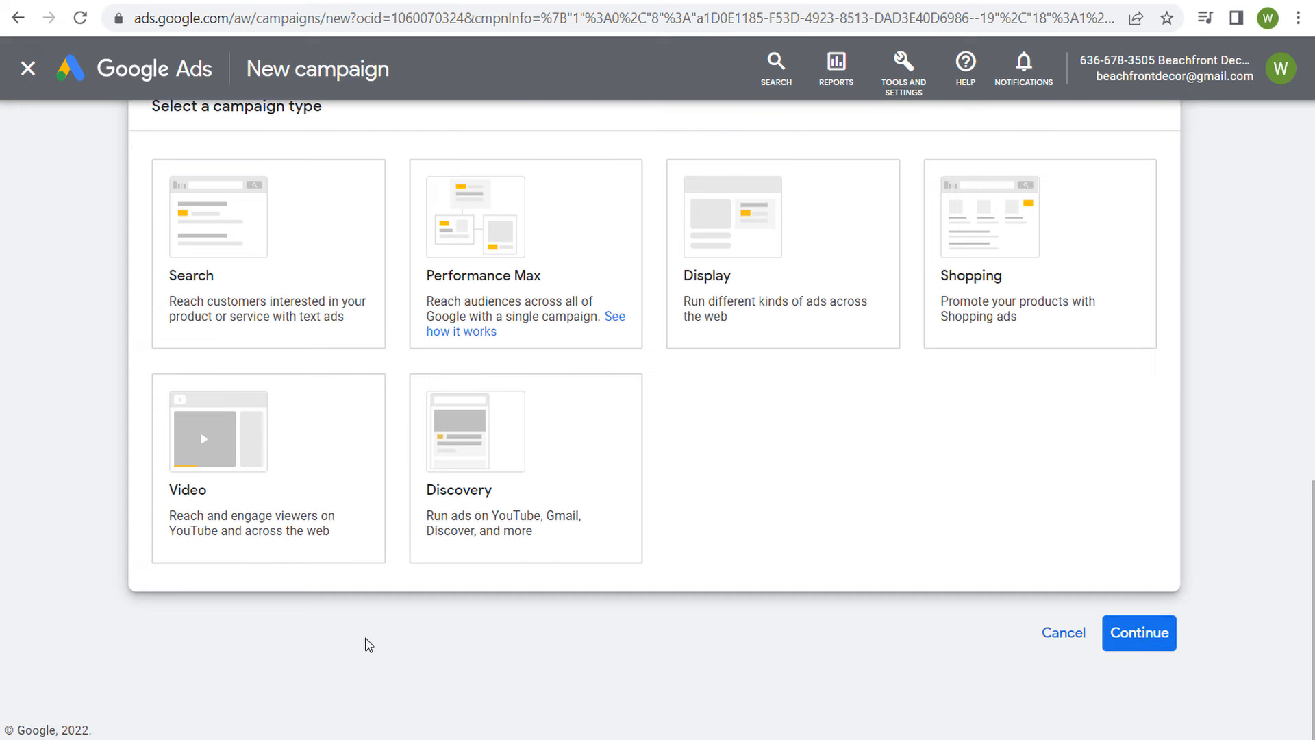
# - Choose the Video campaign type and review its Drive conversions subtype
pyautogui.click(269, 496)
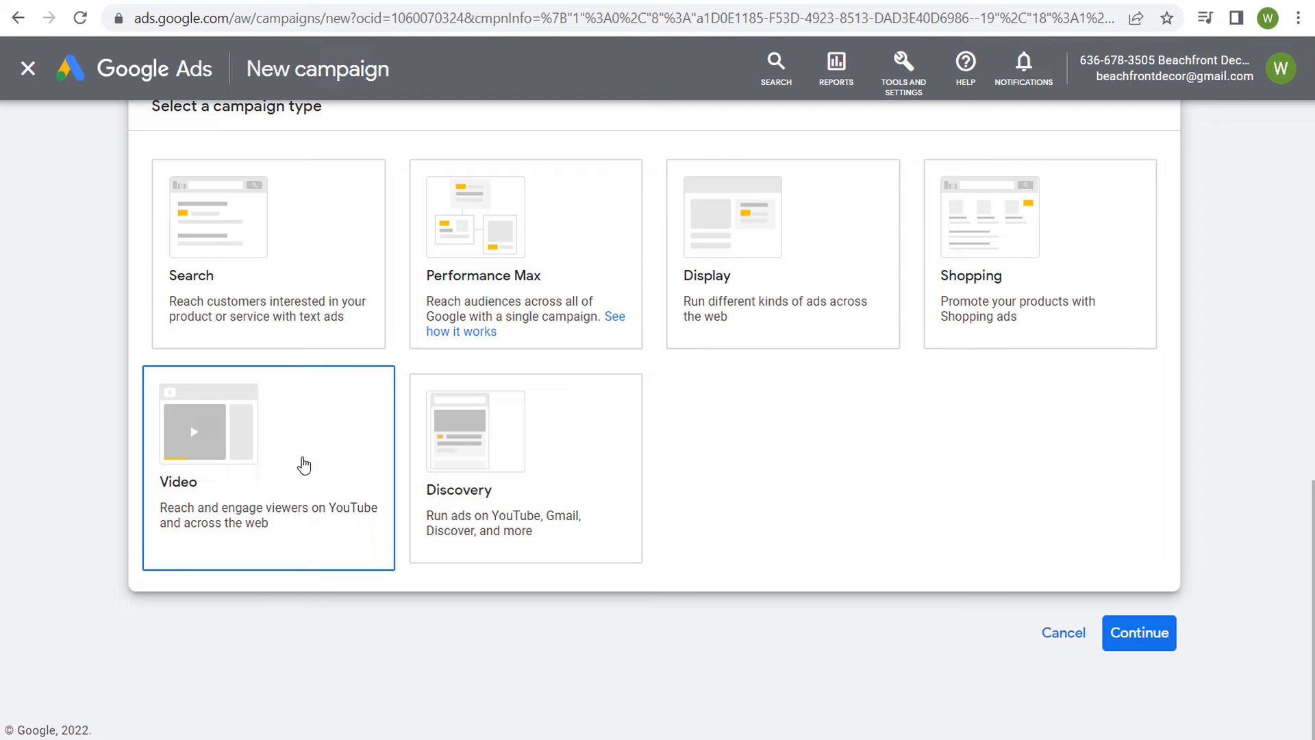
pyautogui.click(304, 465)
pyautogui.moveTo(170, 479); pyautogui.dragTo(281, 482)
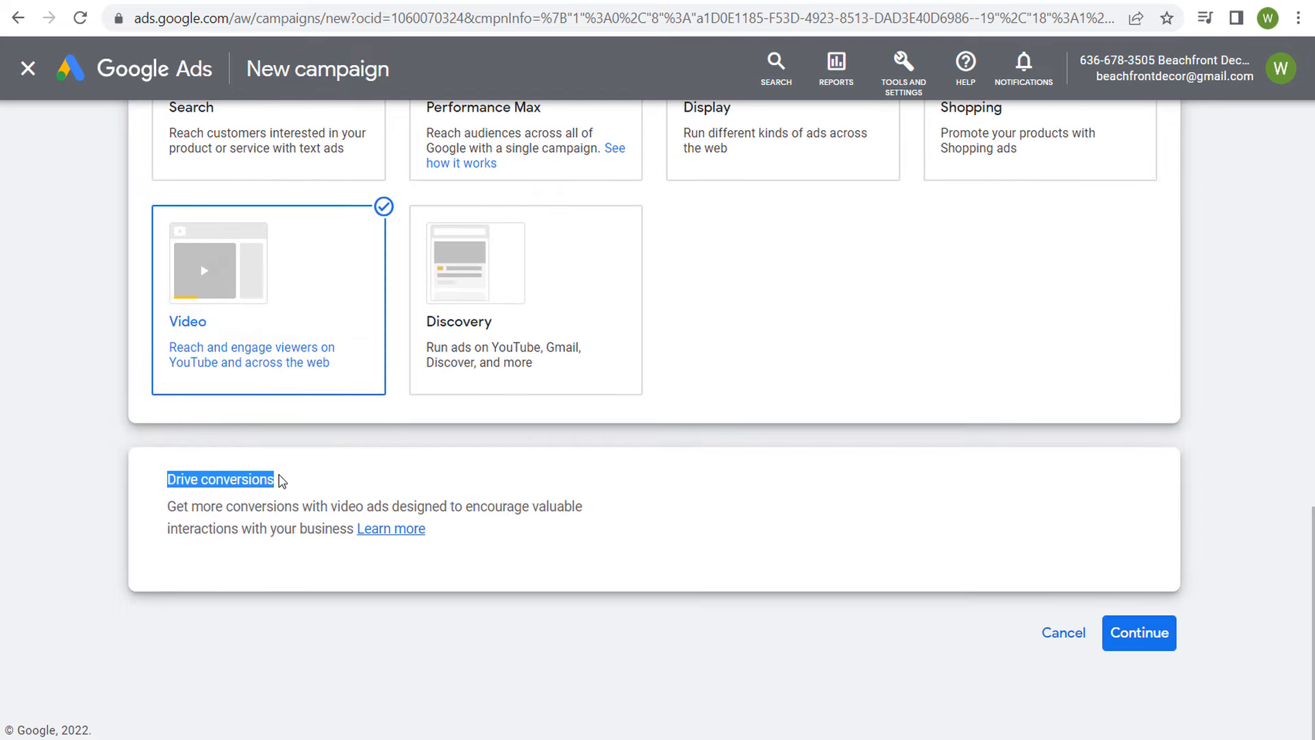
pyautogui.click(649, 463)
pyautogui.scroll(10, 1080, 288)
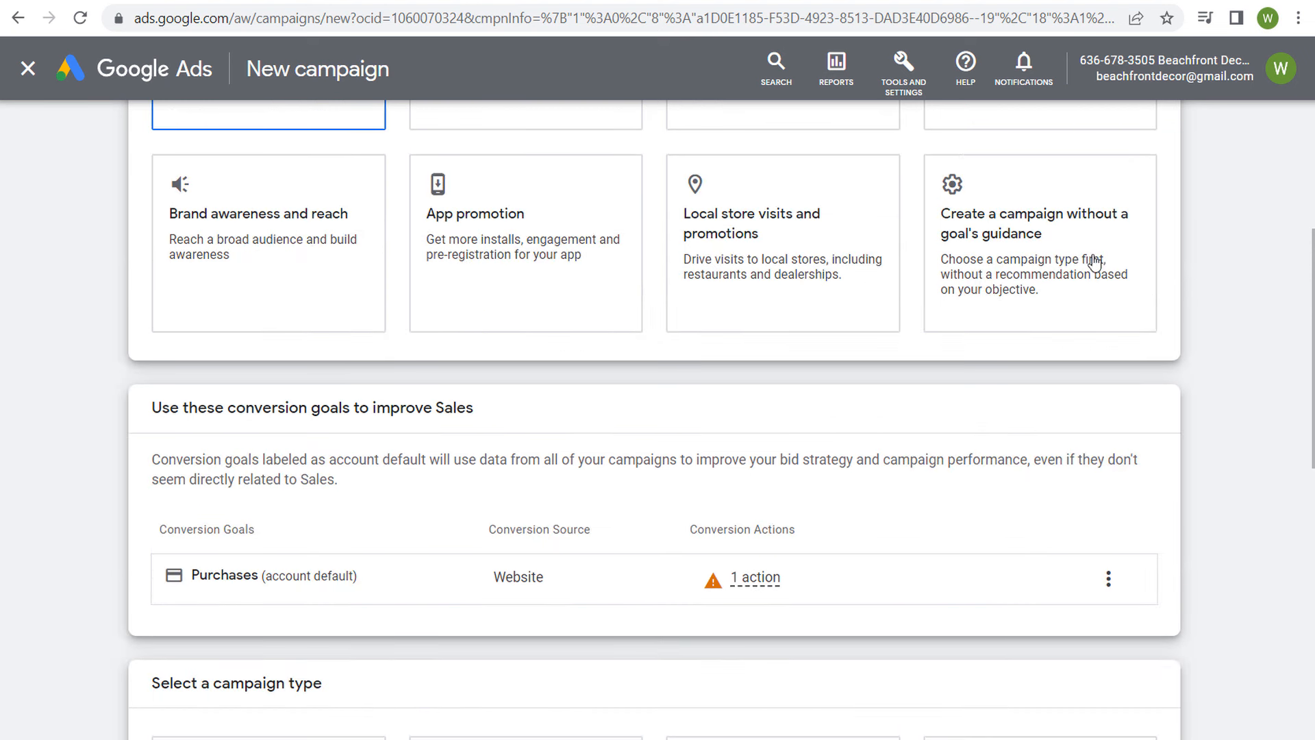
# - Switch to creating a campaign without a goal's guidance and choose the Video type to review the available campaign subtypes
pyautogui.click(1029, 206)
pyautogui.click(252, 524)
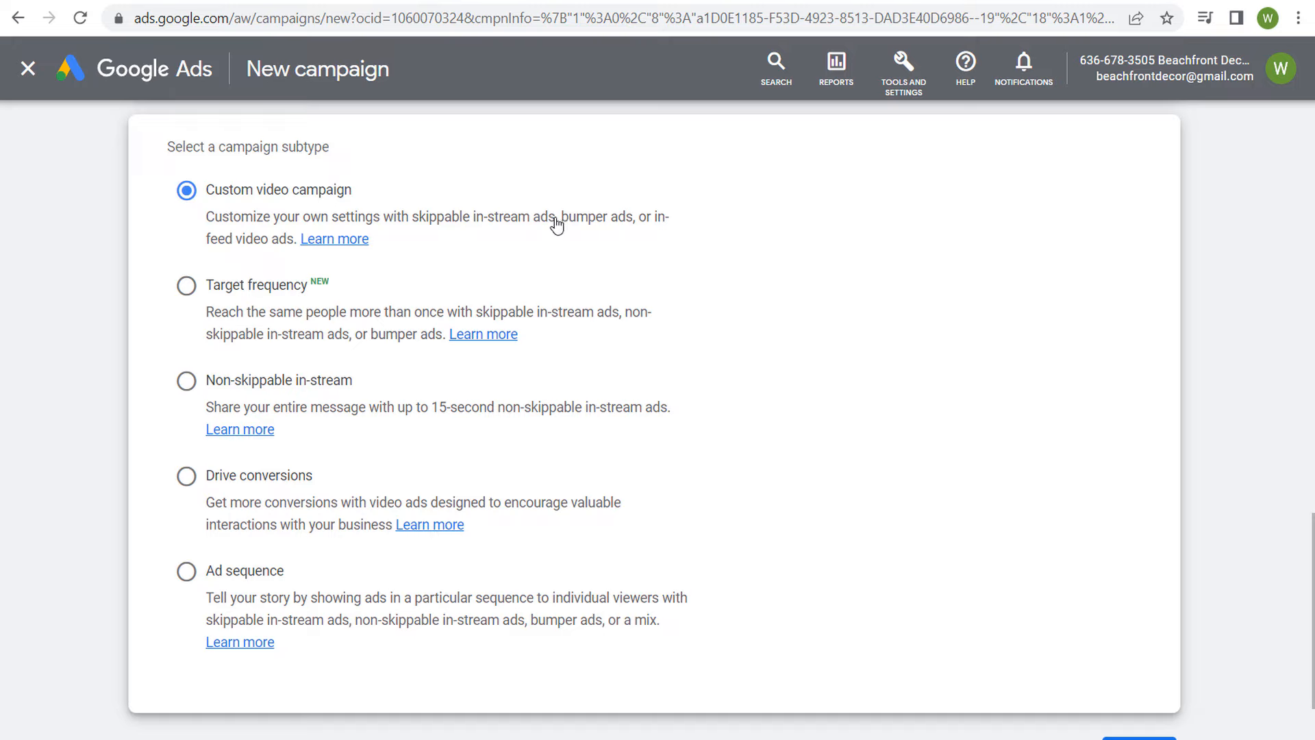
pyautogui.scroll(5, 219, 496)
pyautogui.scroll(10, 236, 493)
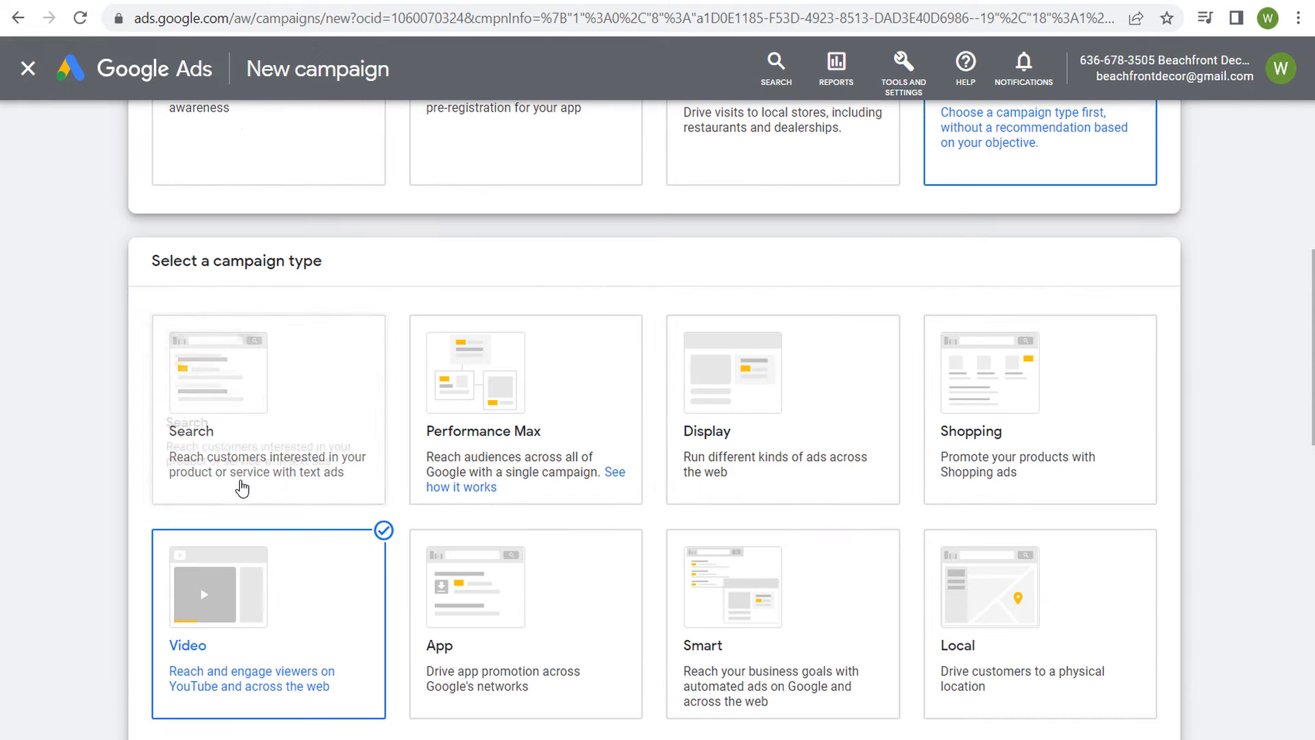
# - Choose the Sales objective again, select the Video campaign type and continue to the campaign settings
pyautogui.click(255, 265)
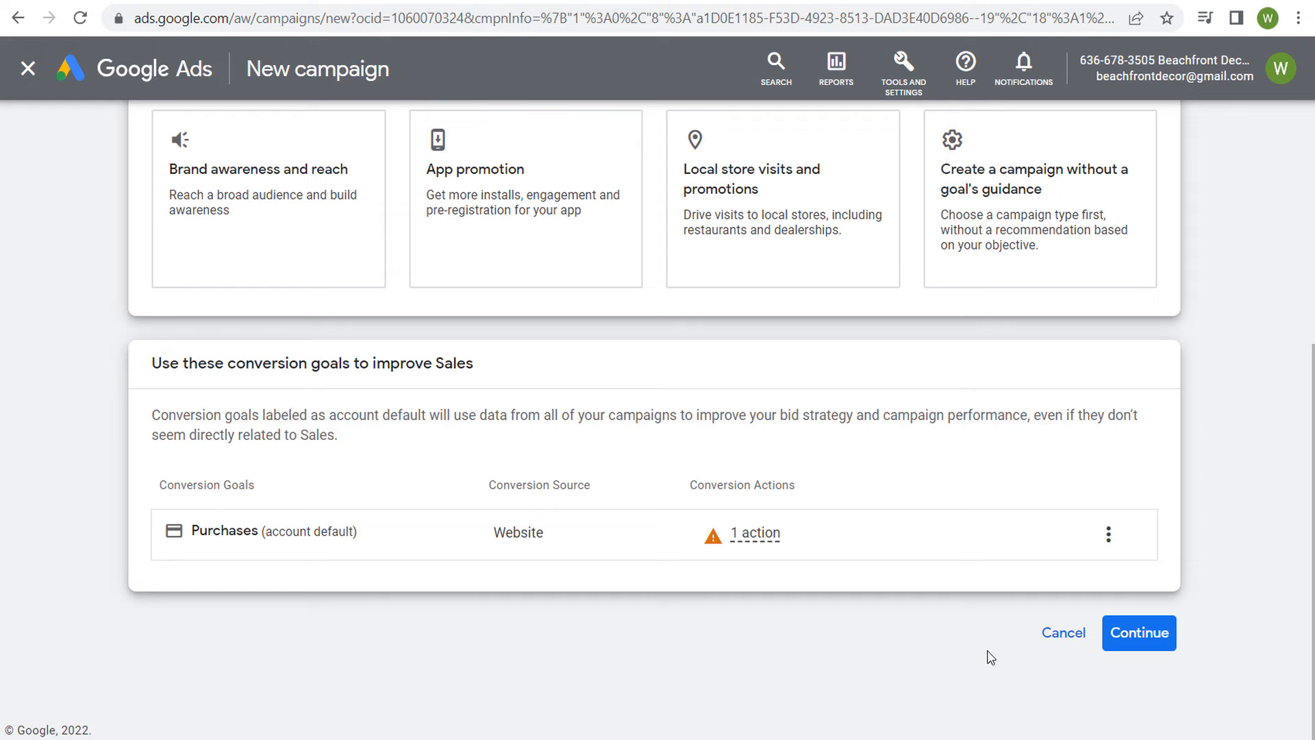
pyautogui.click(1142, 633)
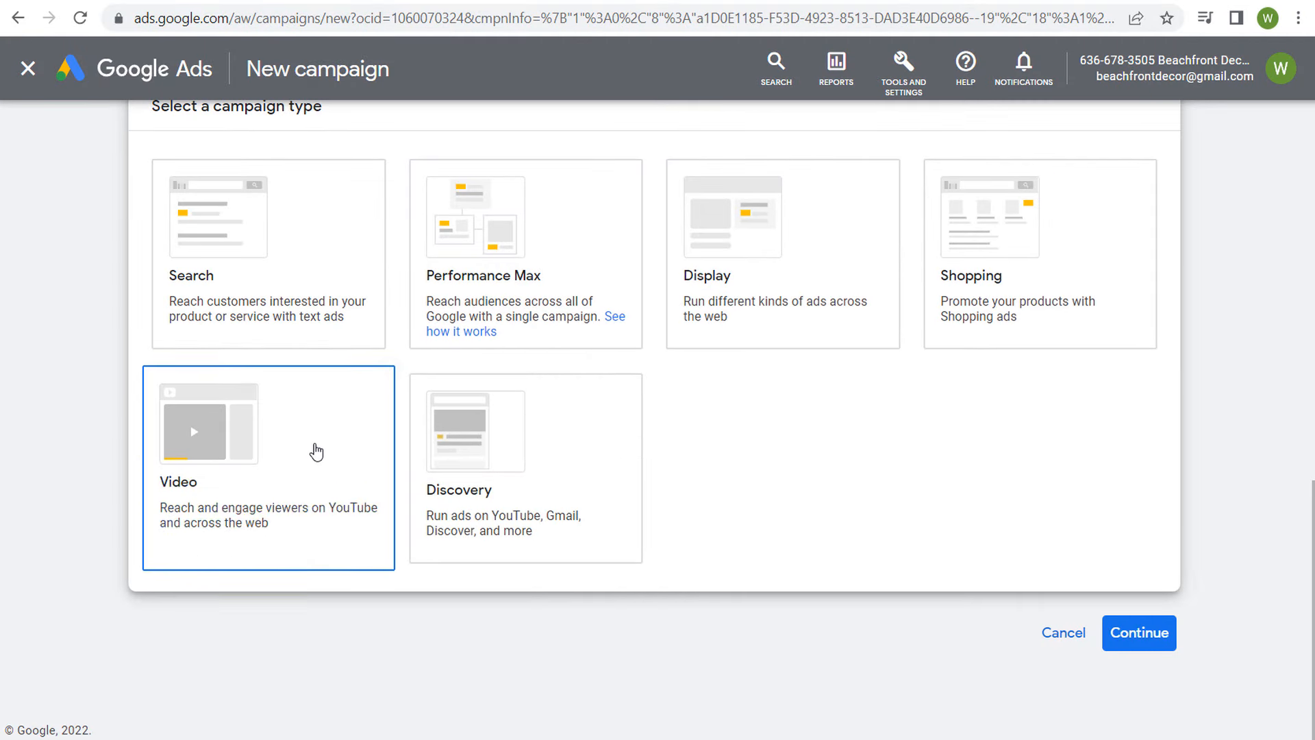
pyautogui.click(316, 452)
pyautogui.click(1139, 632)
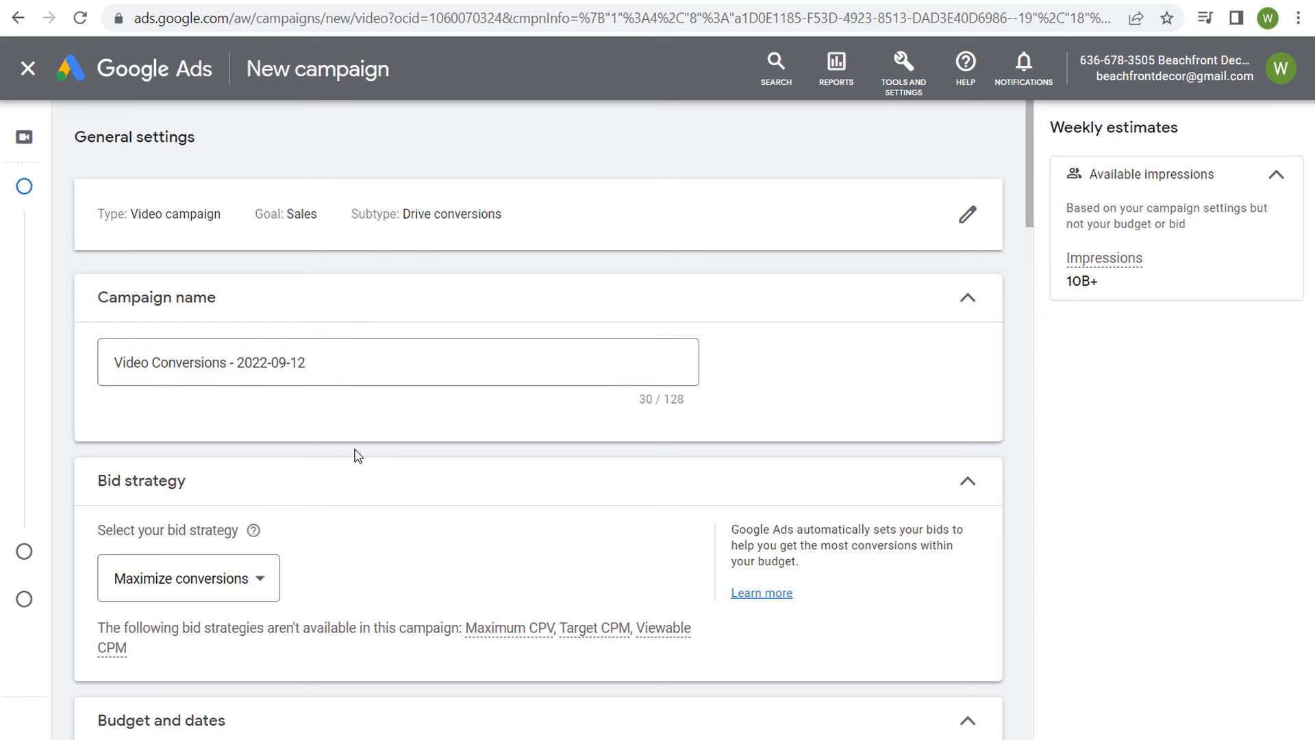
# - Set the bid strategy to Target CPA with a target of $25.00
pyautogui.scroll(-3, 356, 455)
pyautogui.click(254, 385)
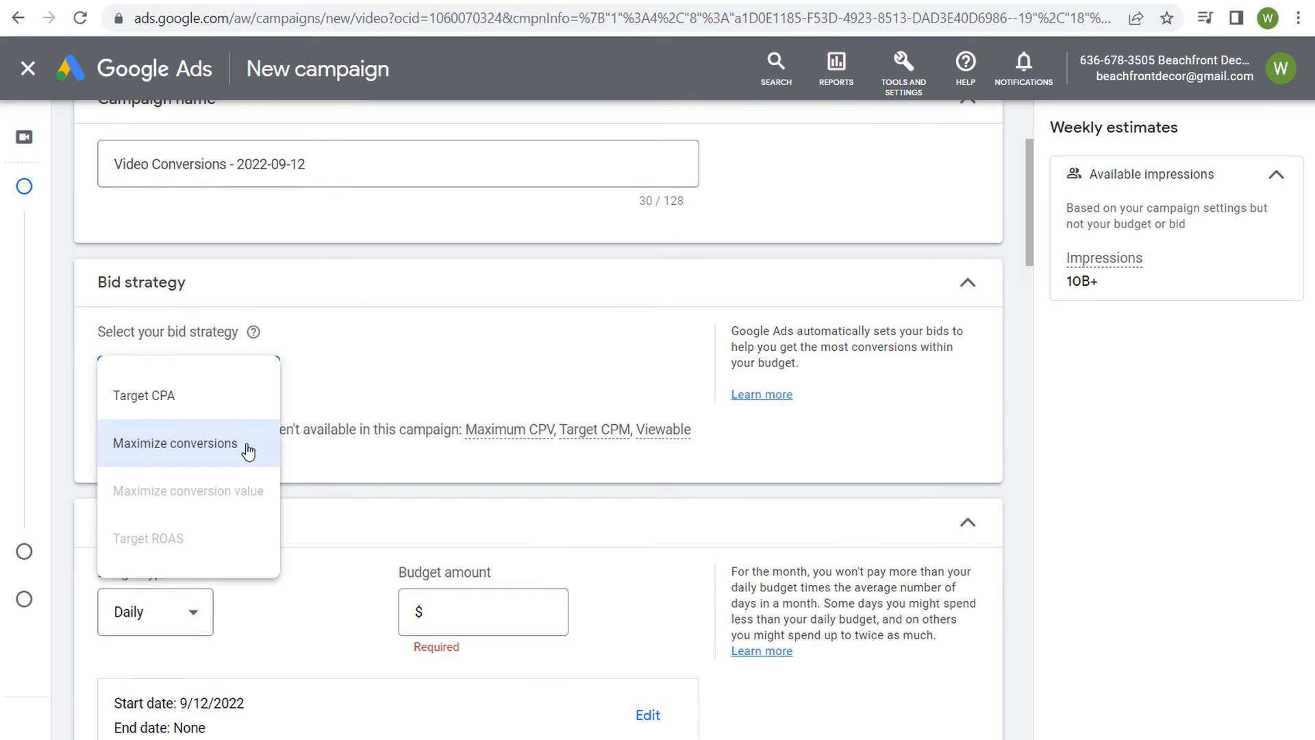
pyautogui.click(209, 405)
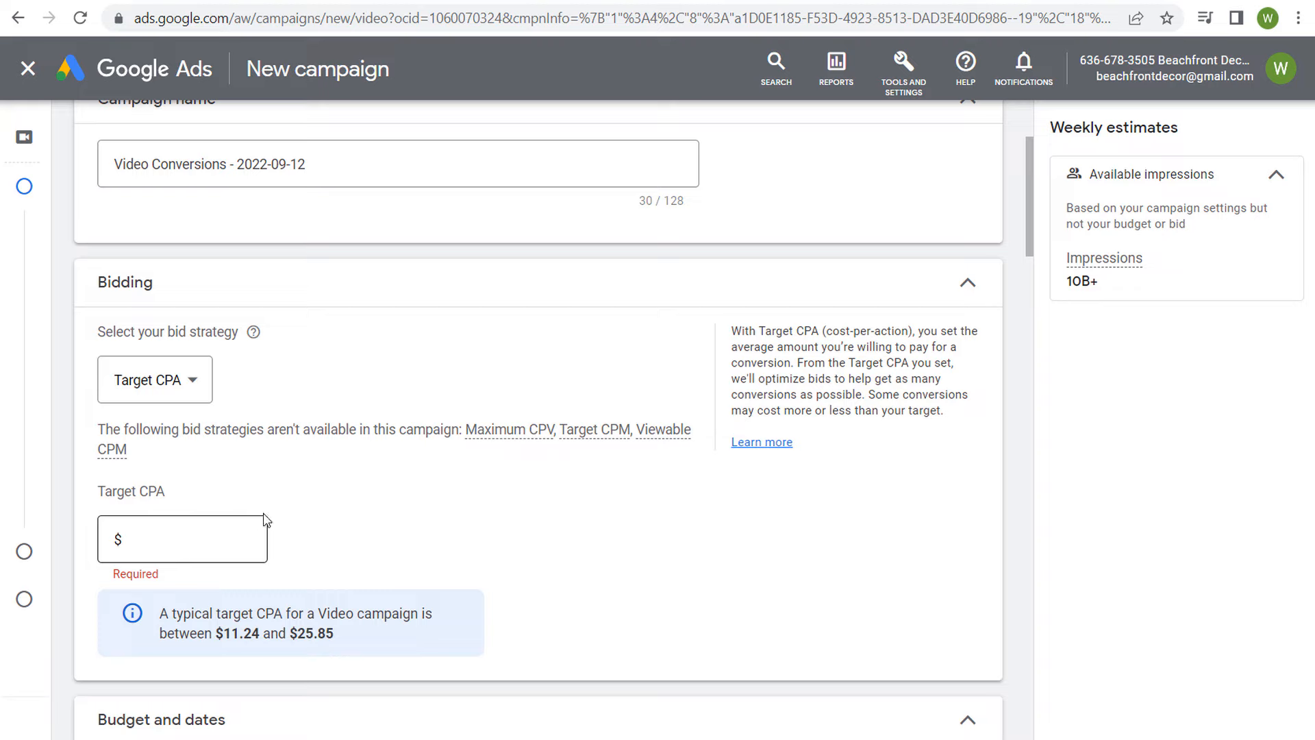
pyautogui.click(235, 539)
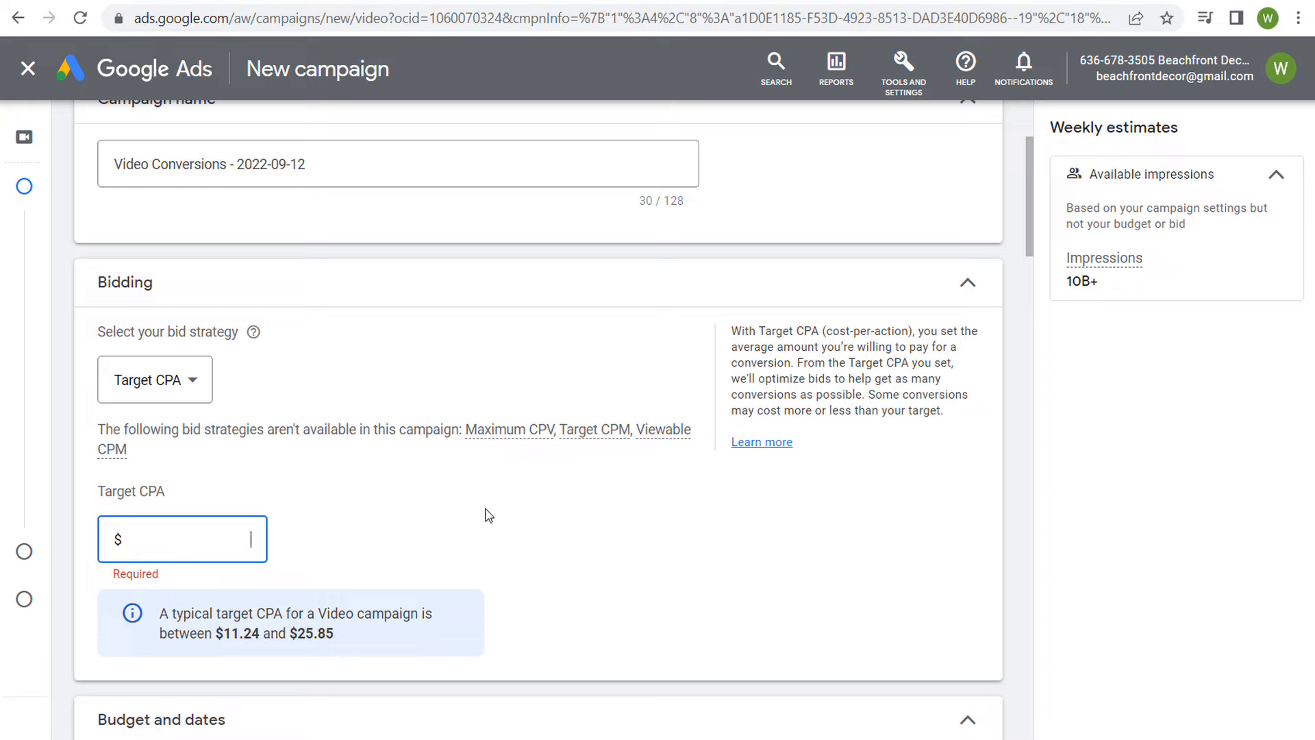
pyautogui.write('25.00')
pyautogui.click(429, 539)
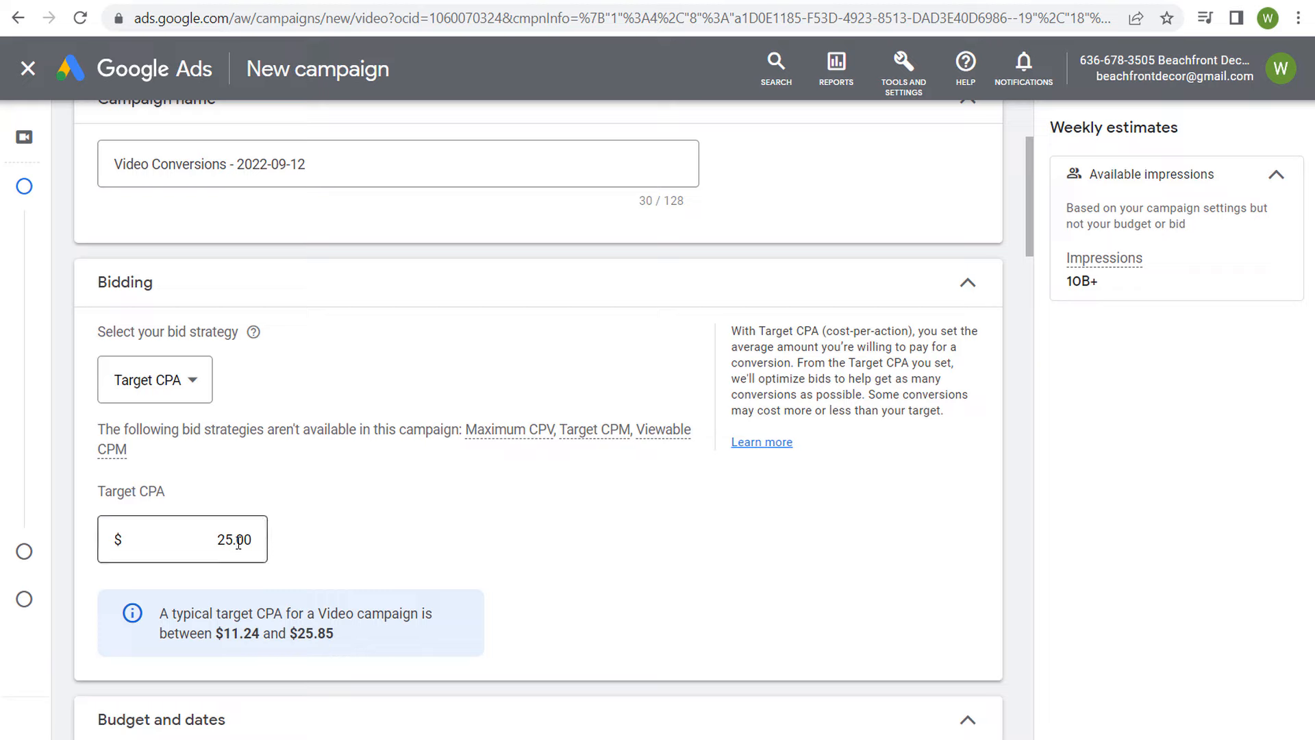
pyautogui.moveTo(213, 539); pyautogui.dragTo(297, 545)
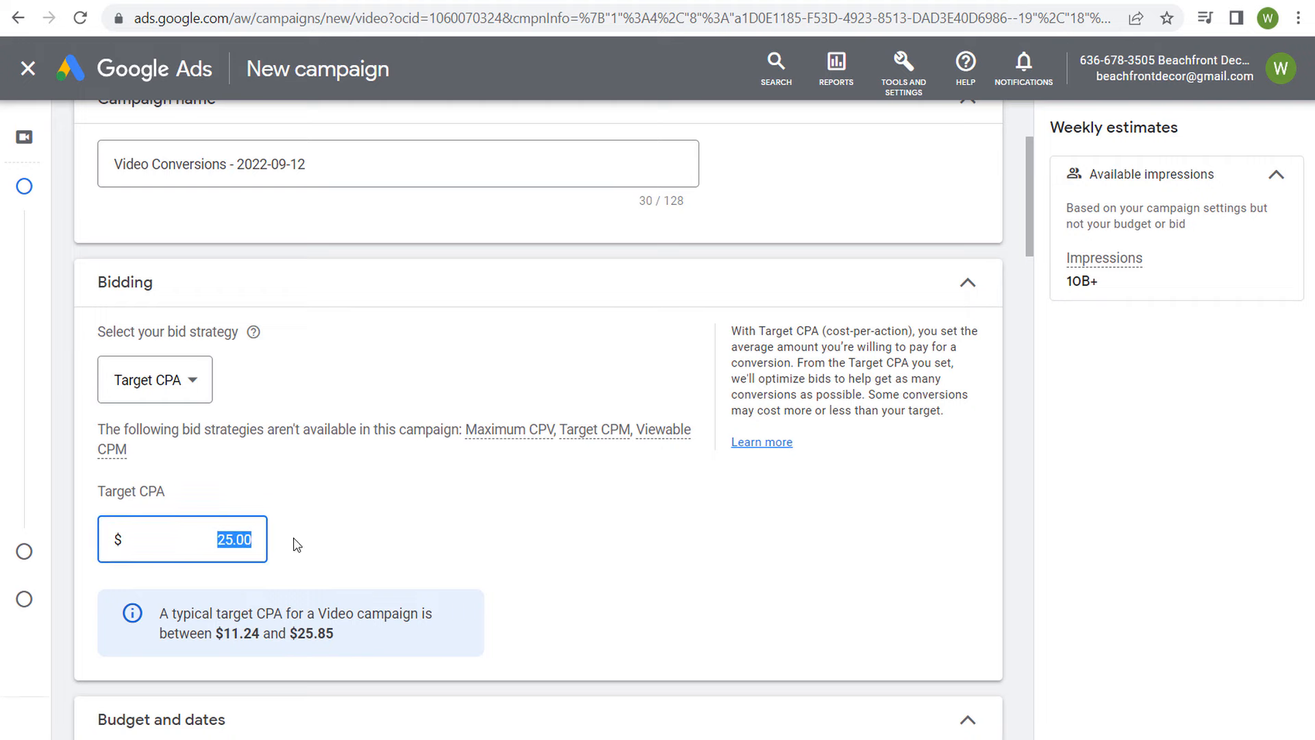
# - Switch the bid strategy to Maximize conversions and set the daily budget amount to $100.00
pyautogui.click(180, 381)
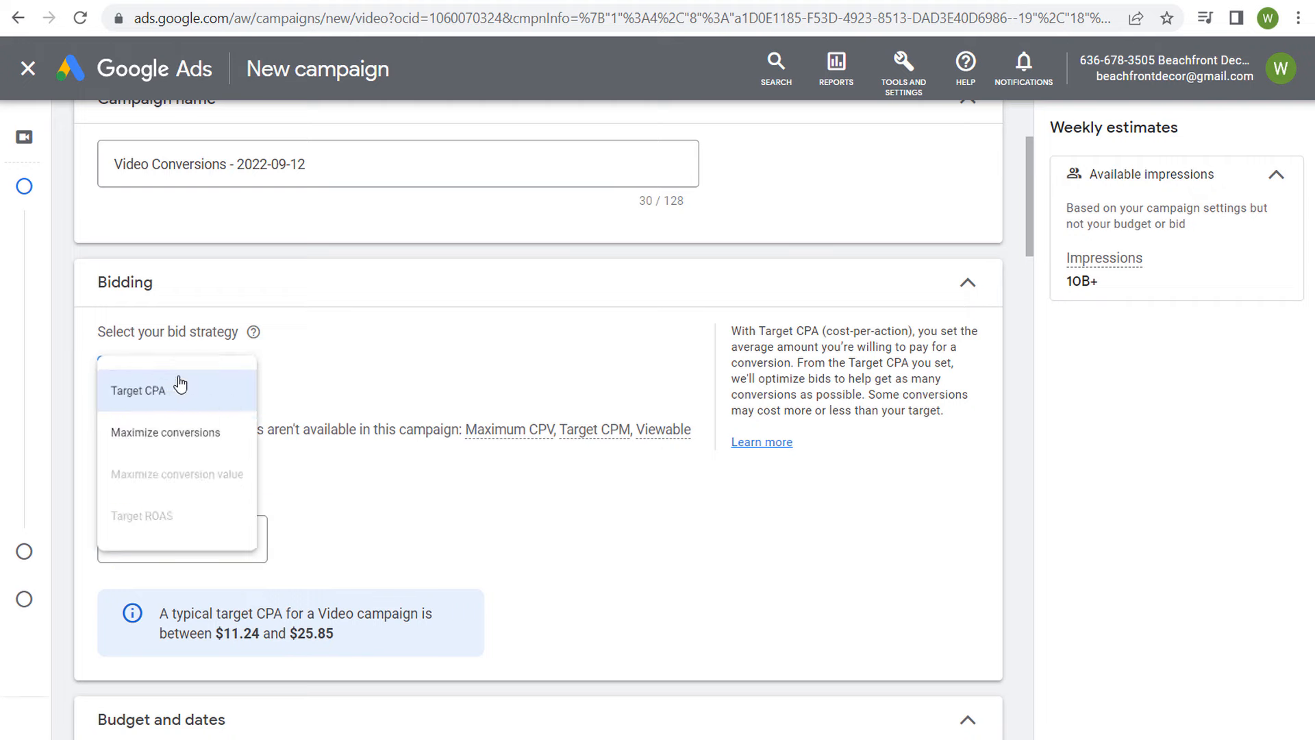
pyautogui.click(179, 445)
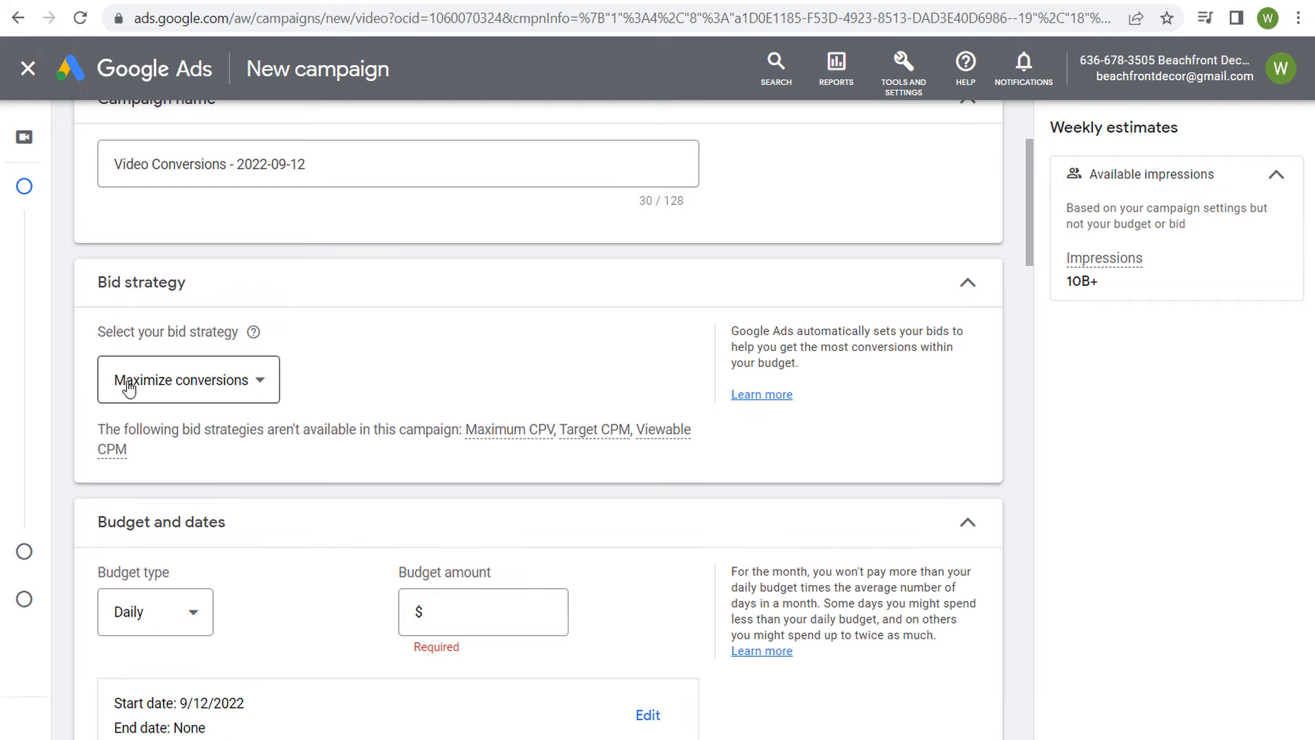
pyautogui.scroll(-1, 439, 461)
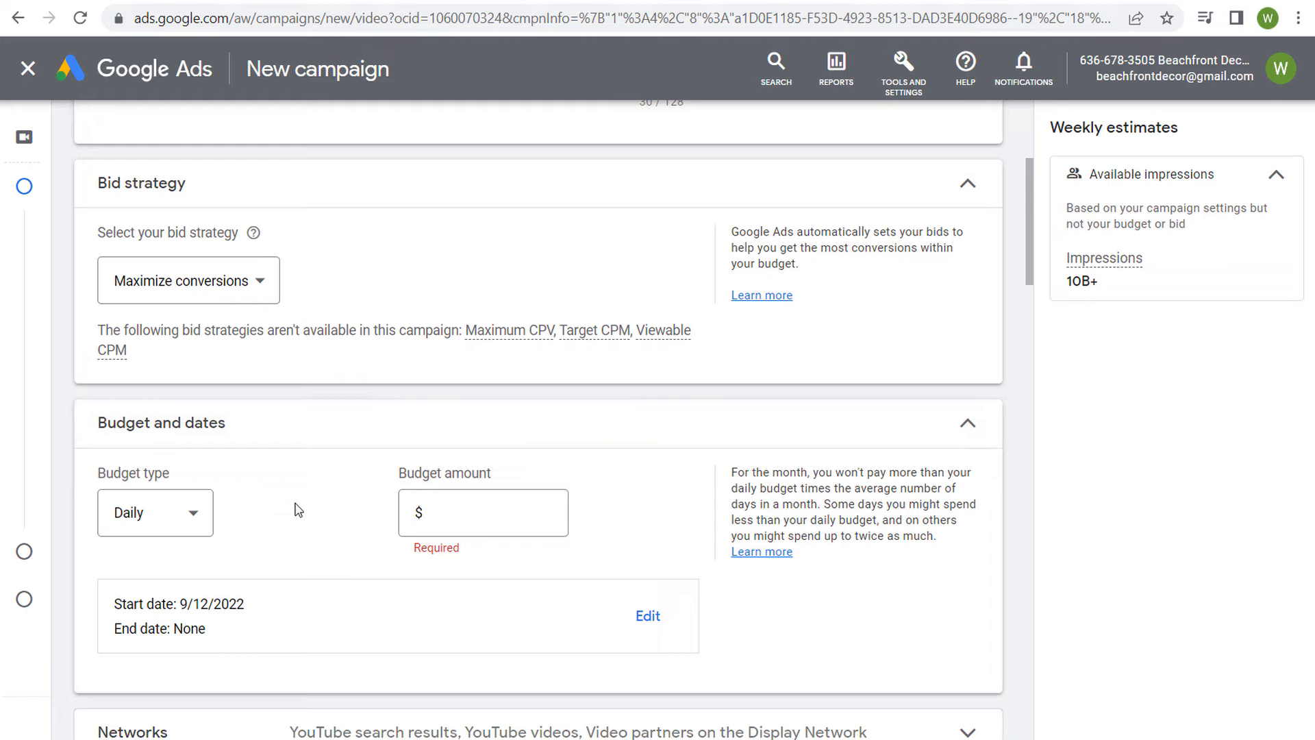
pyautogui.click(506, 511)
pyautogui.write('100.00')
pyautogui.click(622, 518)
# - Edit the campaign dates and set the end date to Oct 12, 2022
pyautogui.click(649, 616)
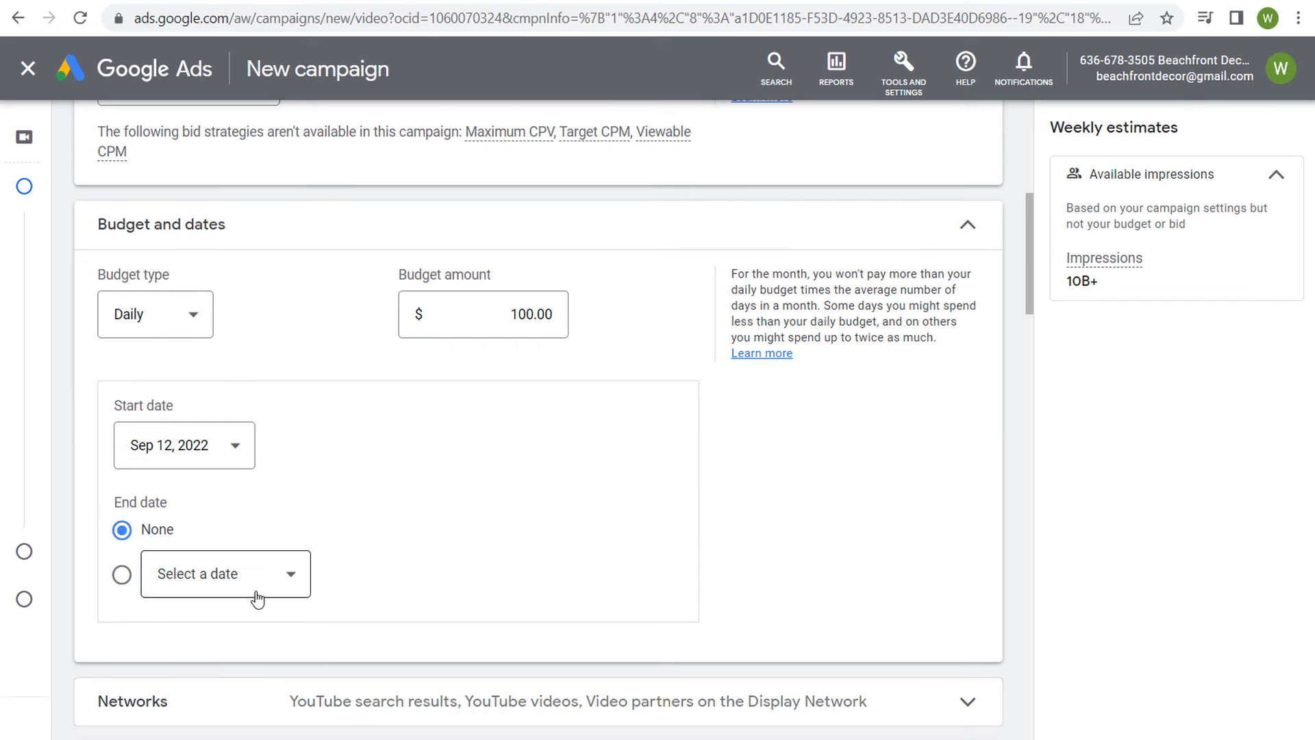
pyautogui.click(285, 580)
pyautogui.scroll(-1, 259, 446)
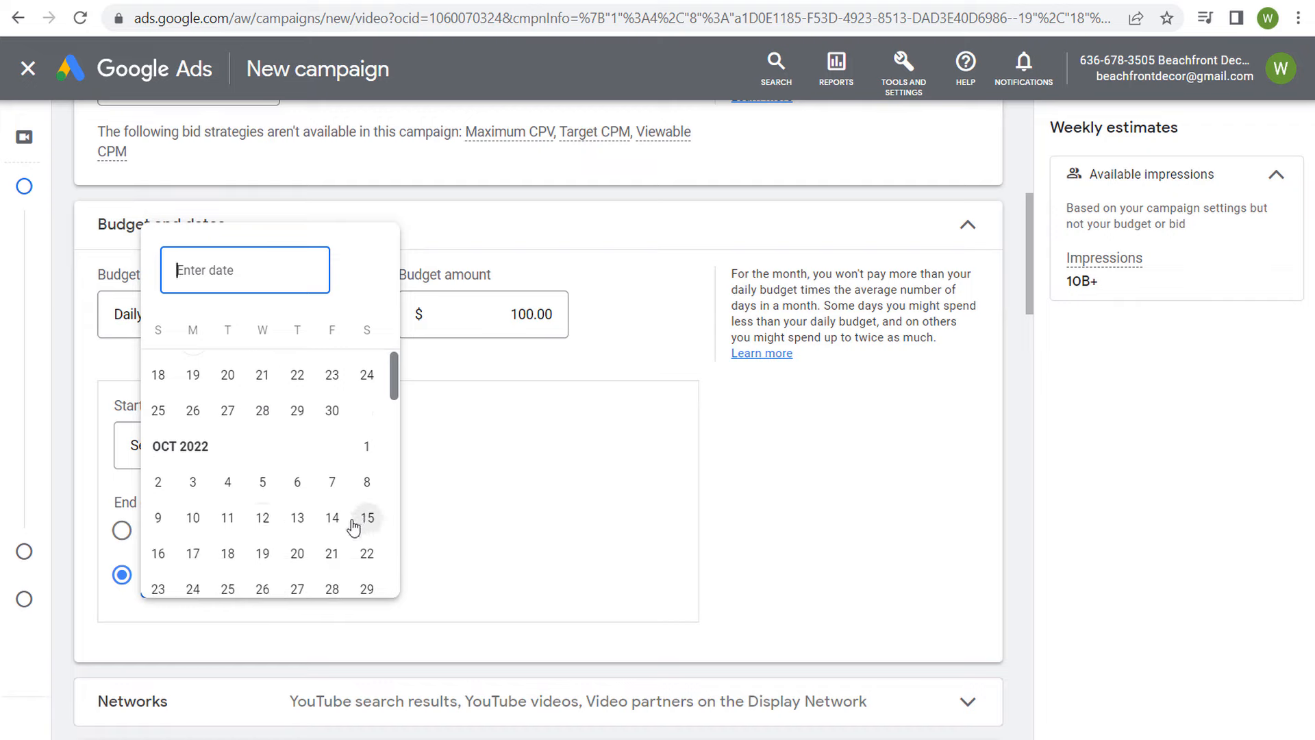
pyautogui.click(265, 524)
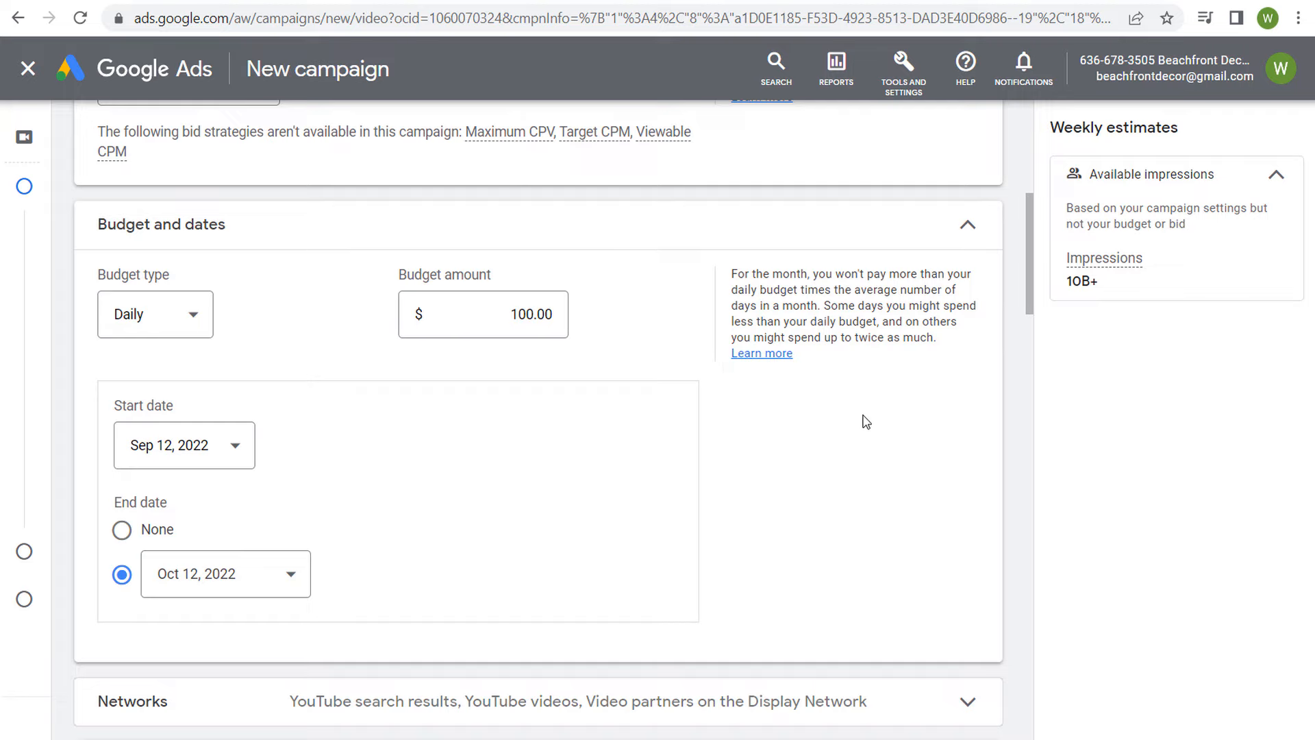
# - Examine the Networks settings for where the ads can appear on YouTube, and collapse the section again
pyautogui.scroll(-1, 866, 422)
pyautogui.scroll(-1, 807, 422)
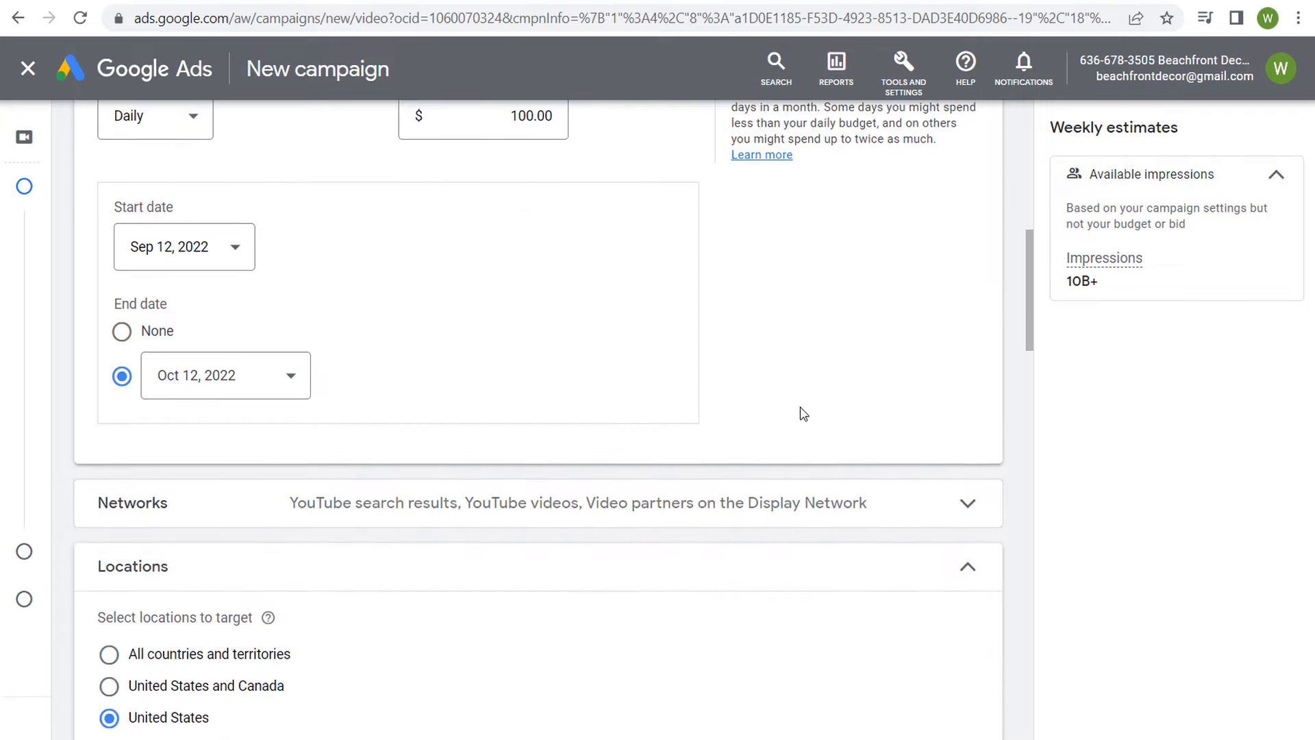
pyautogui.click(962, 503)
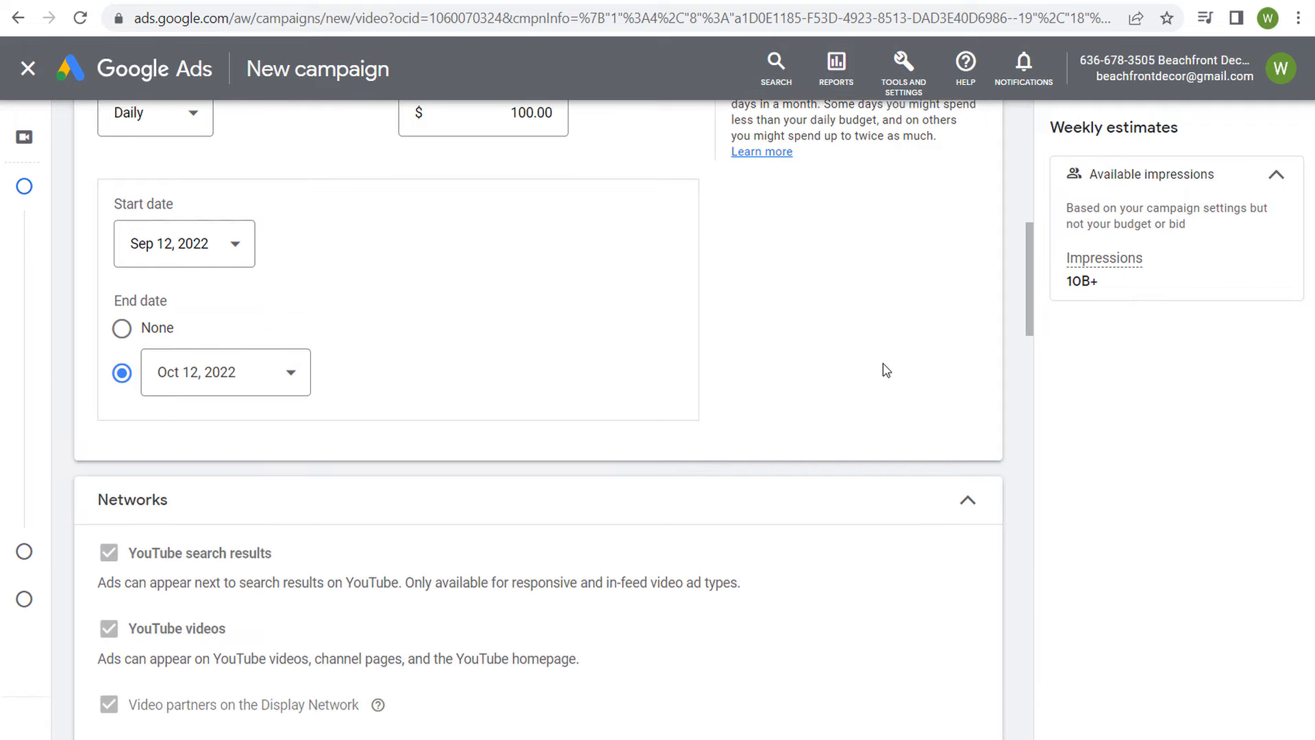
pyautogui.scroll(-1, 881, 367)
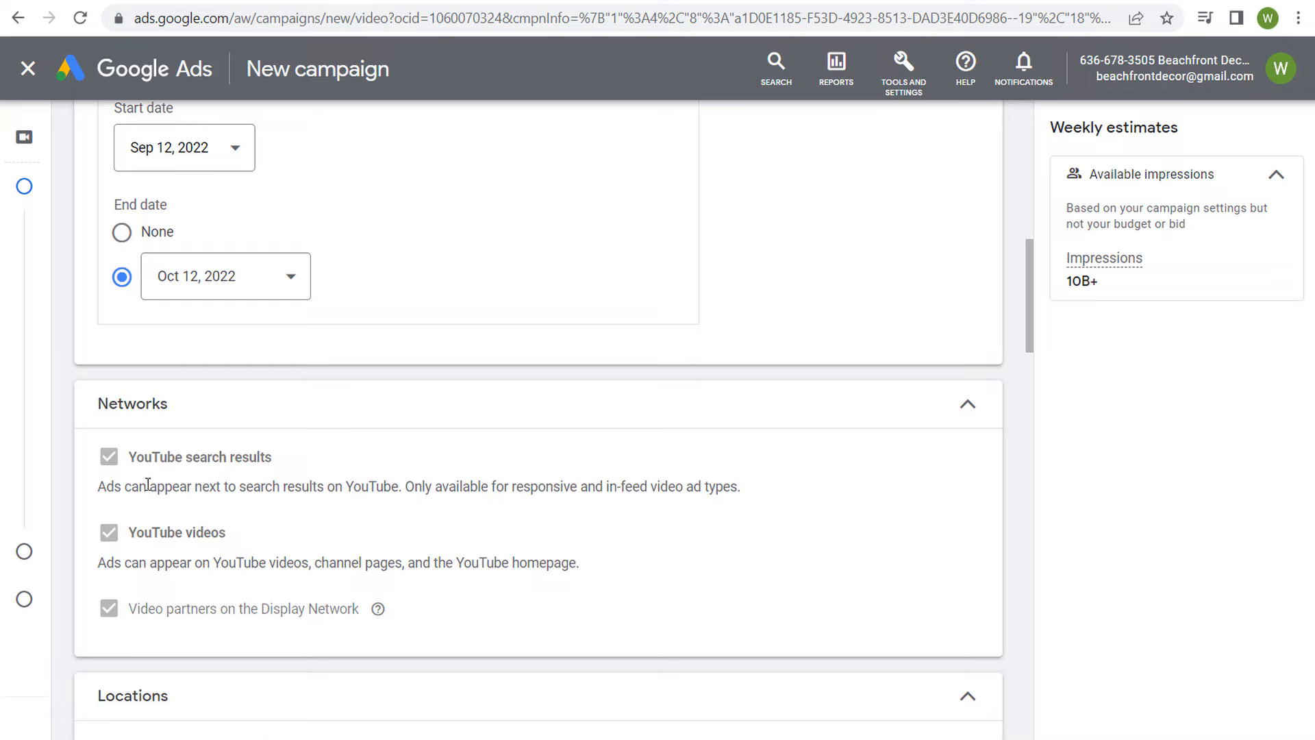
pyautogui.moveTo(195, 489); pyautogui.dragTo(531, 488)
pyautogui.click(425, 518)
pyautogui.moveTo(142, 560); pyautogui.dragTo(490, 560)
pyautogui.click(429, 597)
pyautogui.click(961, 409)
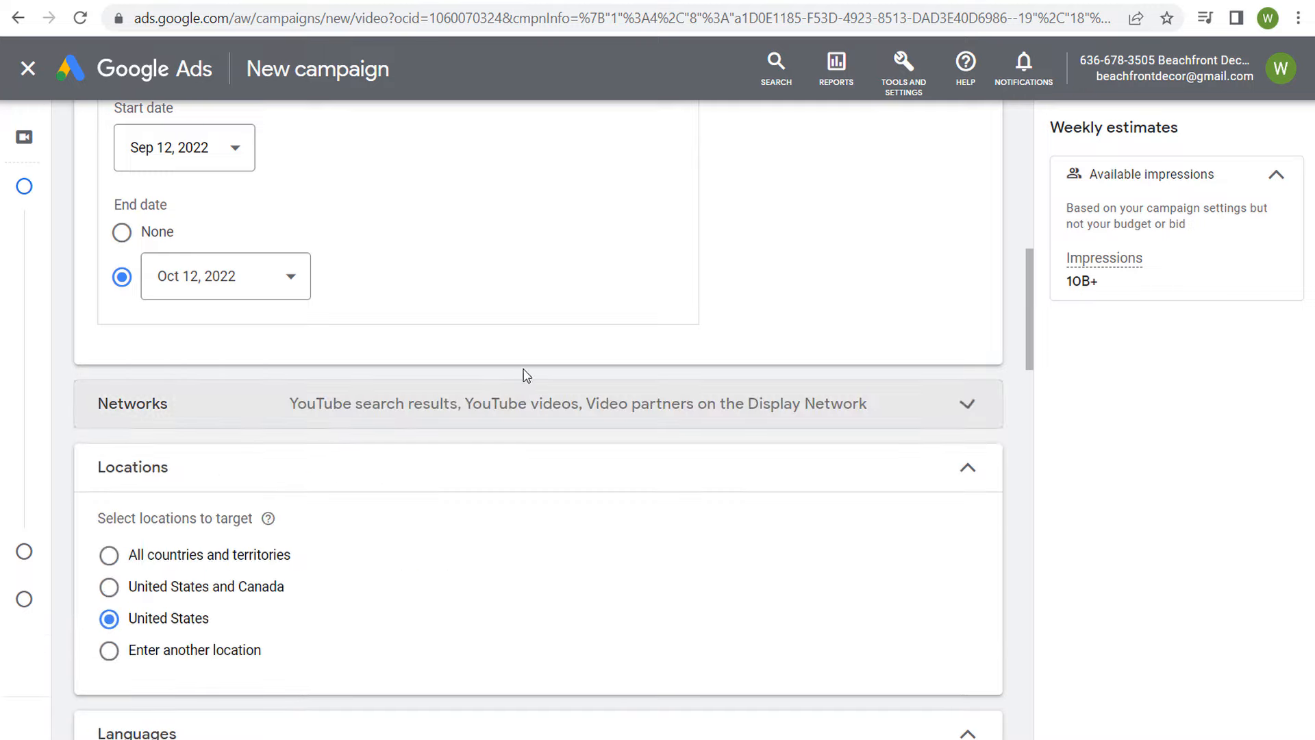
# - Review the location targeting and the languages the customers speak
pyautogui.scroll(-3, 456, 459)
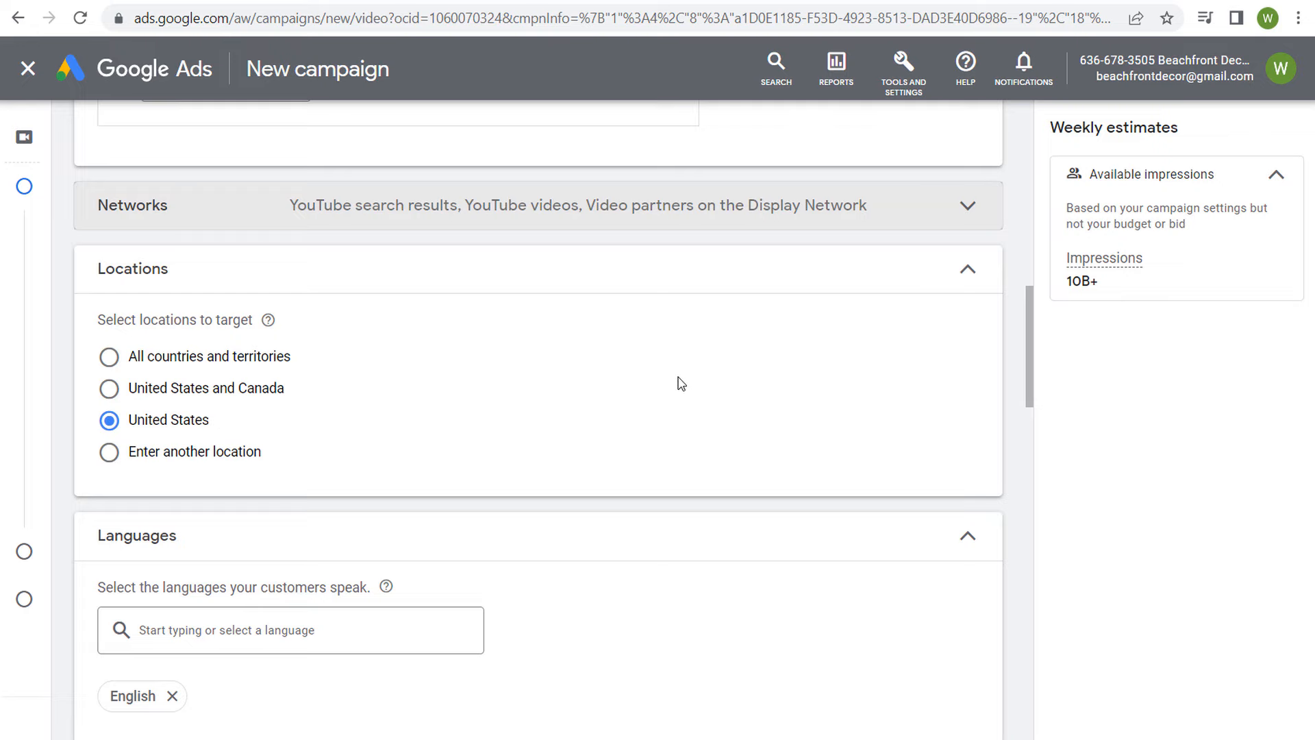
pyautogui.scroll(-3, 698, 369)
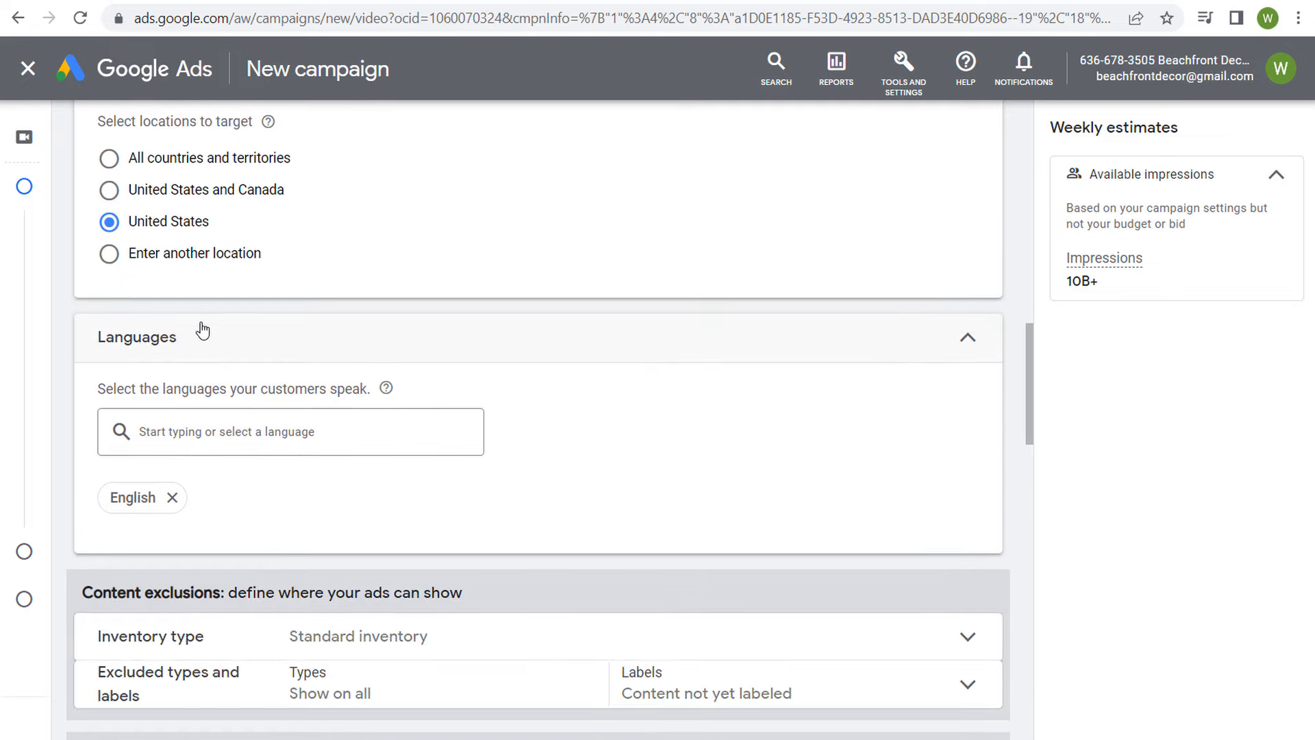
pyautogui.moveTo(111, 388); pyautogui.dragTo(272, 389)
pyautogui.click(294, 391)
# - Review the inventory type options under the content exclusions and close the section without changing the selection
pyautogui.scroll(-4, 514, 411)
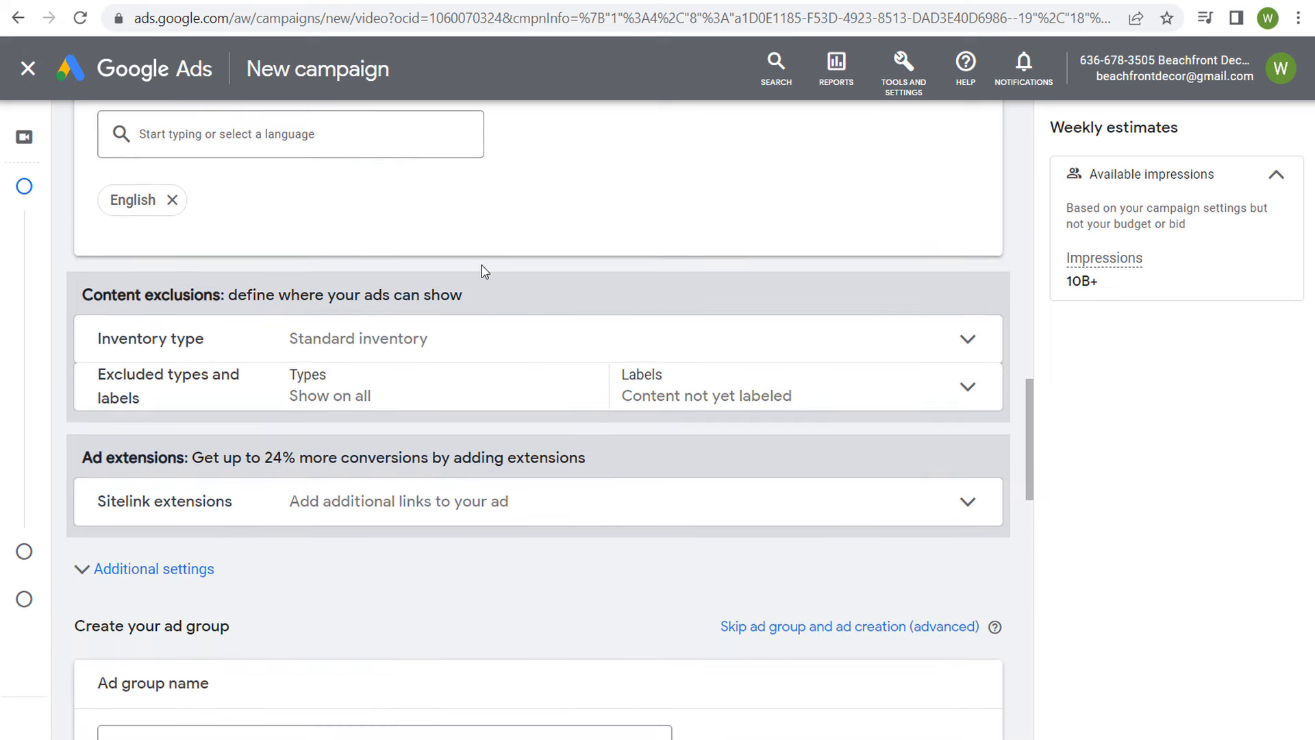
pyautogui.click(493, 330)
pyautogui.scroll(-1, 493, 325)
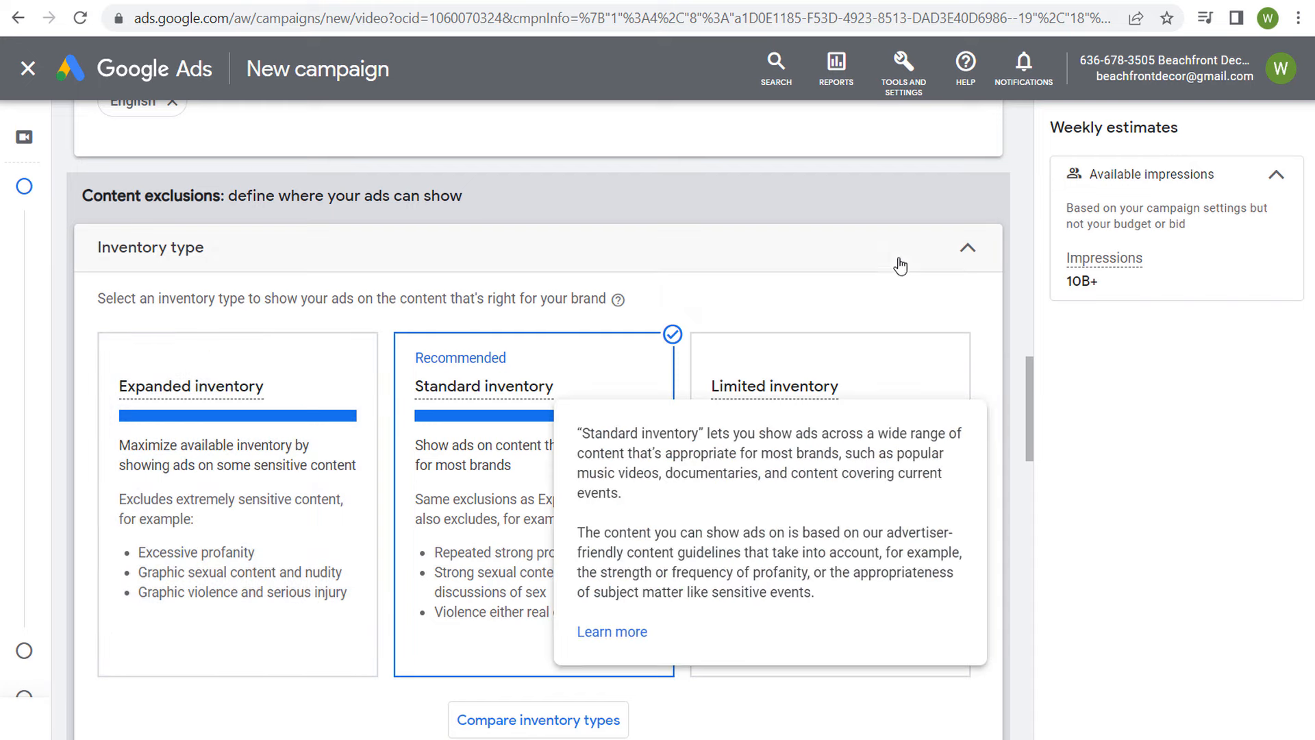
pyautogui.click(966, 248)
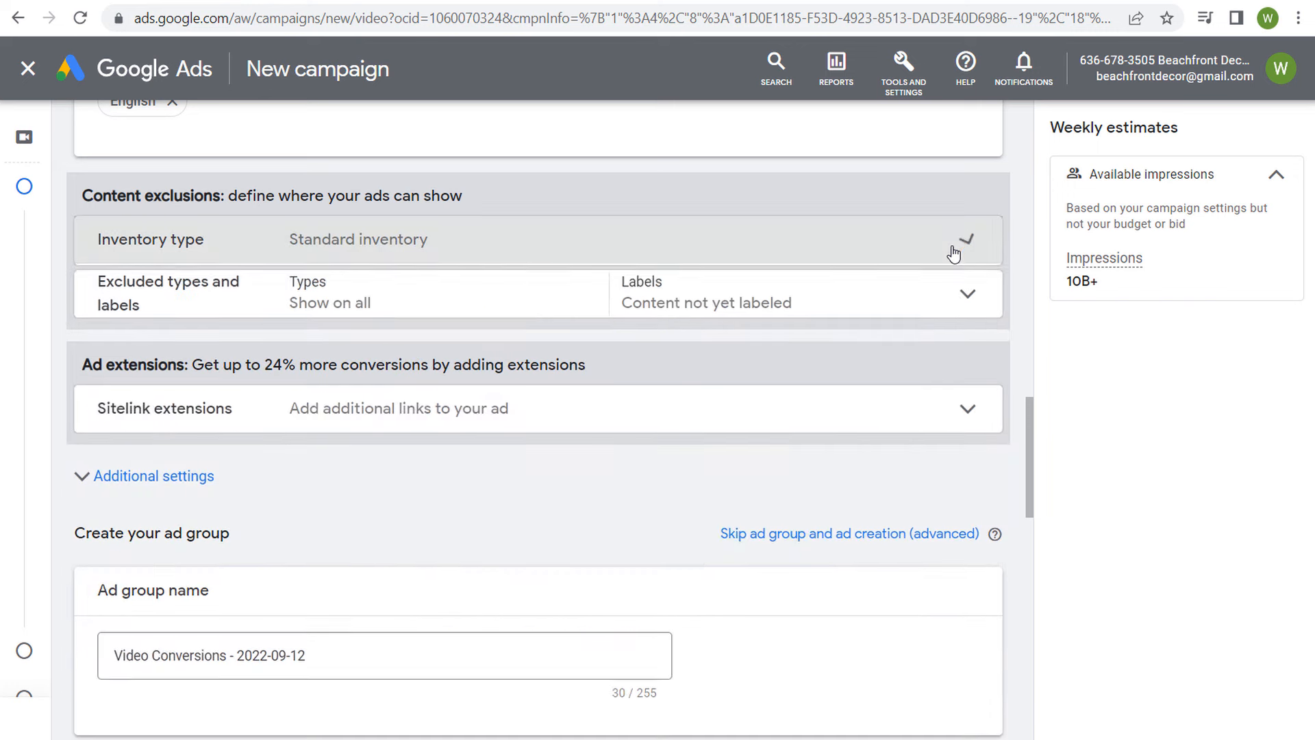
# - Exclude embedded YouTube videos in the excluded types and labels settings
pyautogui.click(415, 296)
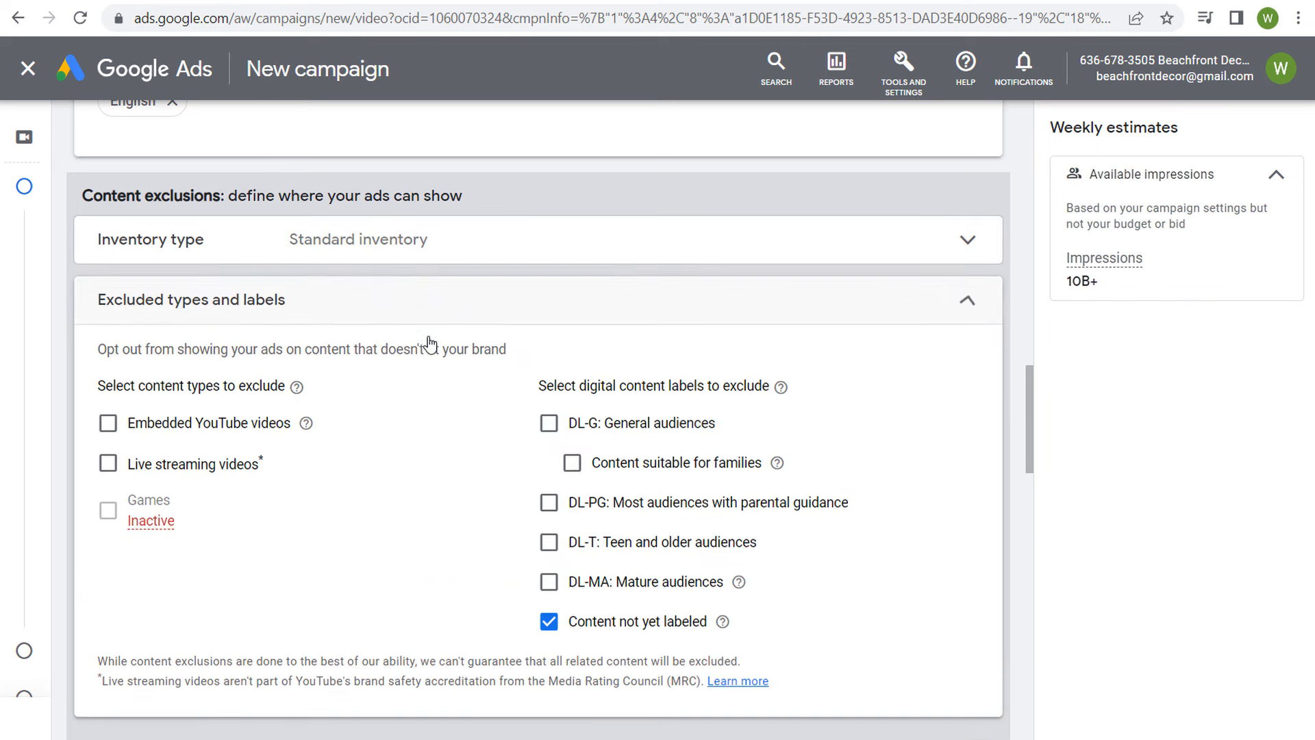
pyautogui.moveTo(123, 389); pyautogui.dragTo(237, 430)
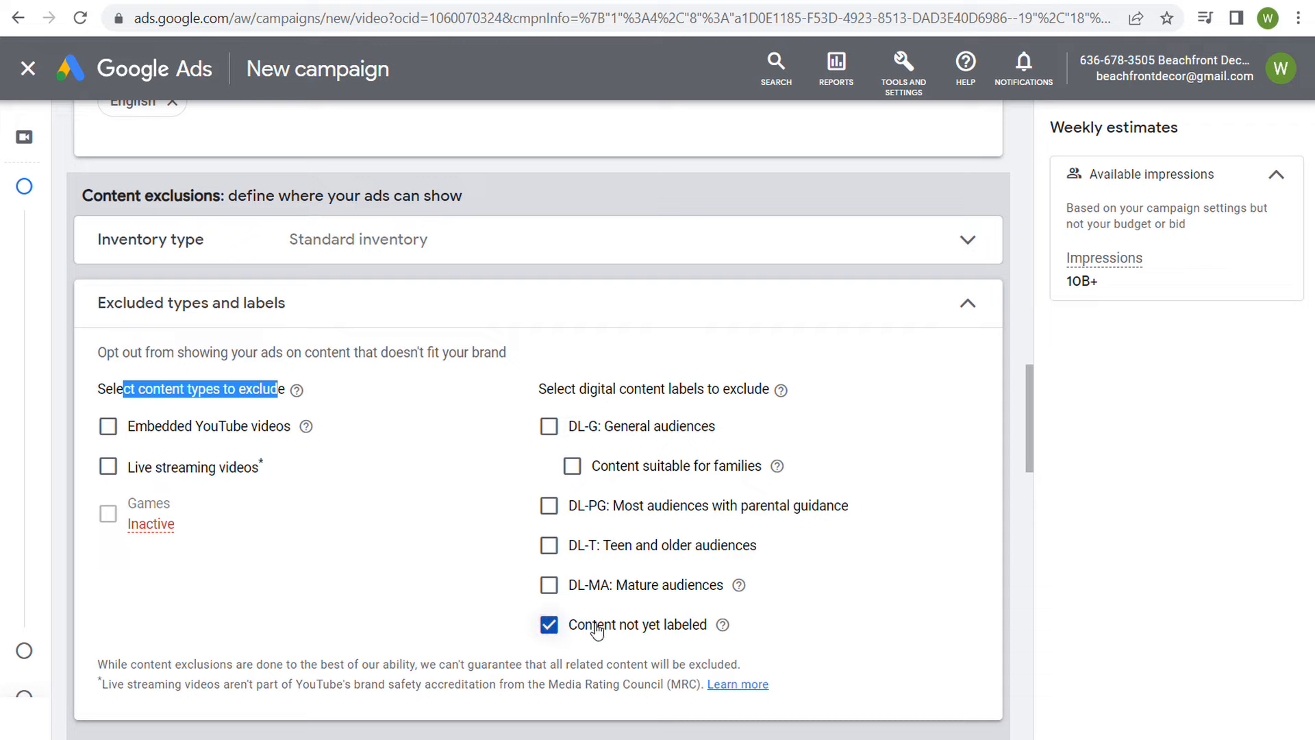
pyautogui.click(108, 427)
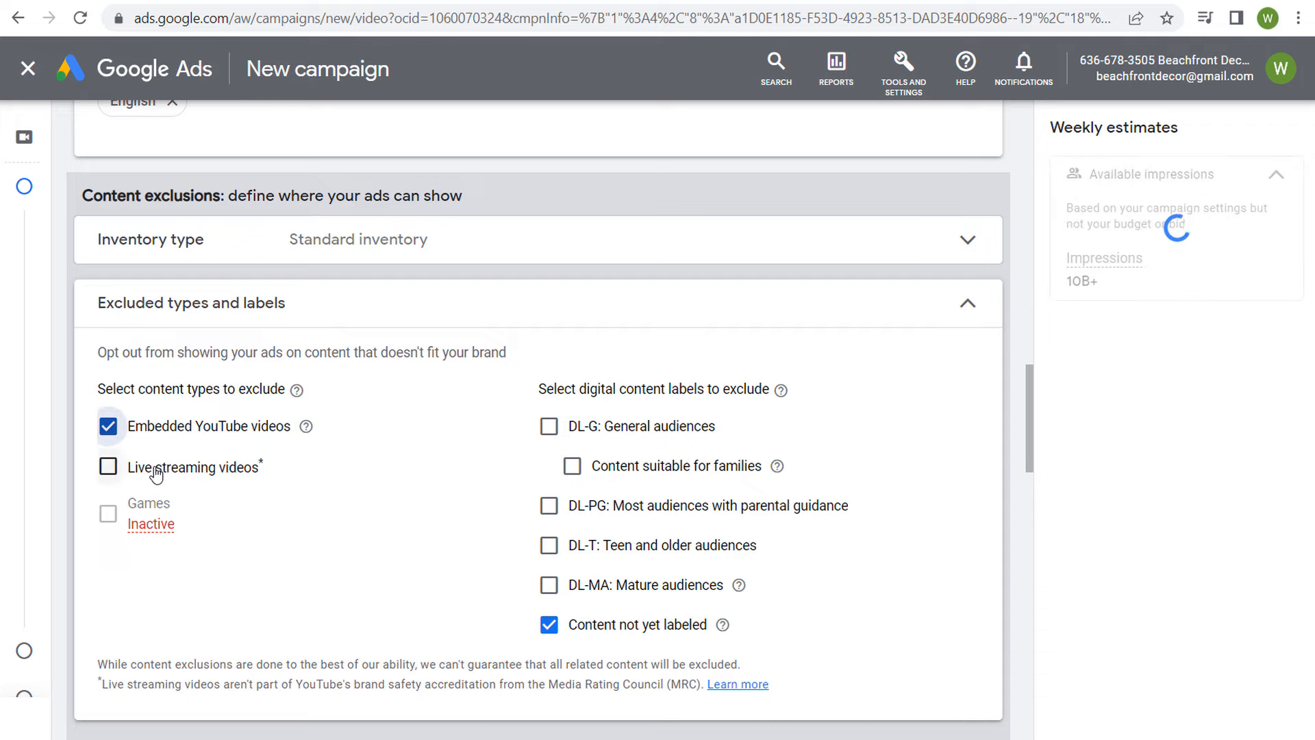
# - Exclude live streaming videos as well and collapse the excluded types and labels section
pyautogui.click(108, 466)
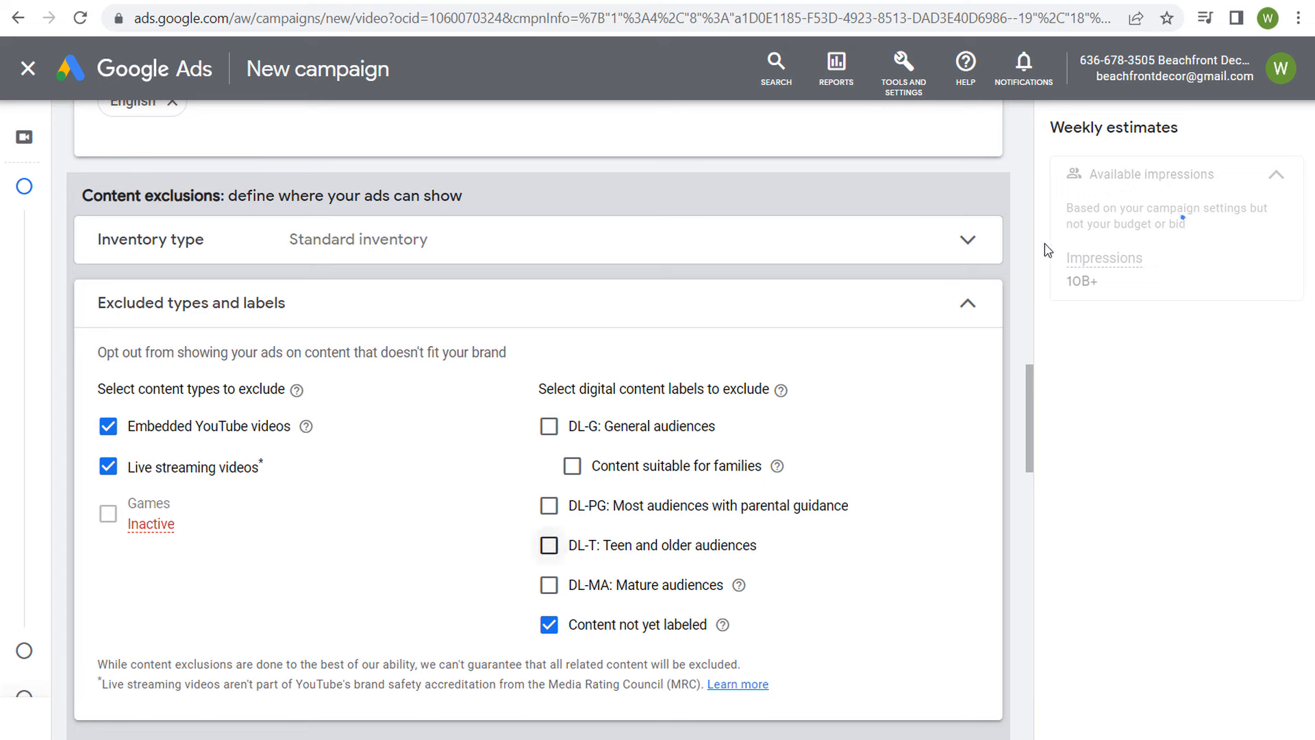
pyautogui.click(981, 306)
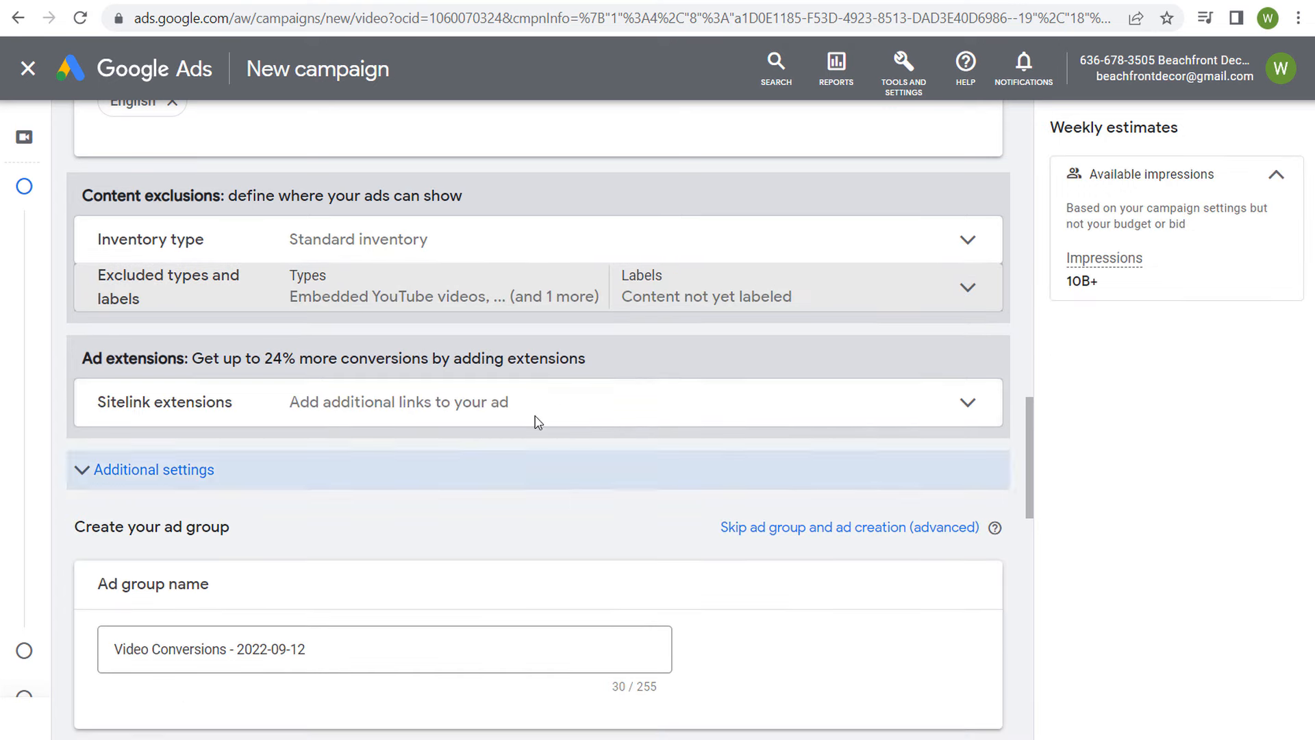
# - Expand the campaign's additional settings and review the sitelink extension recommendation and the fields for each sitelink
pyautogui.click(128, 469)
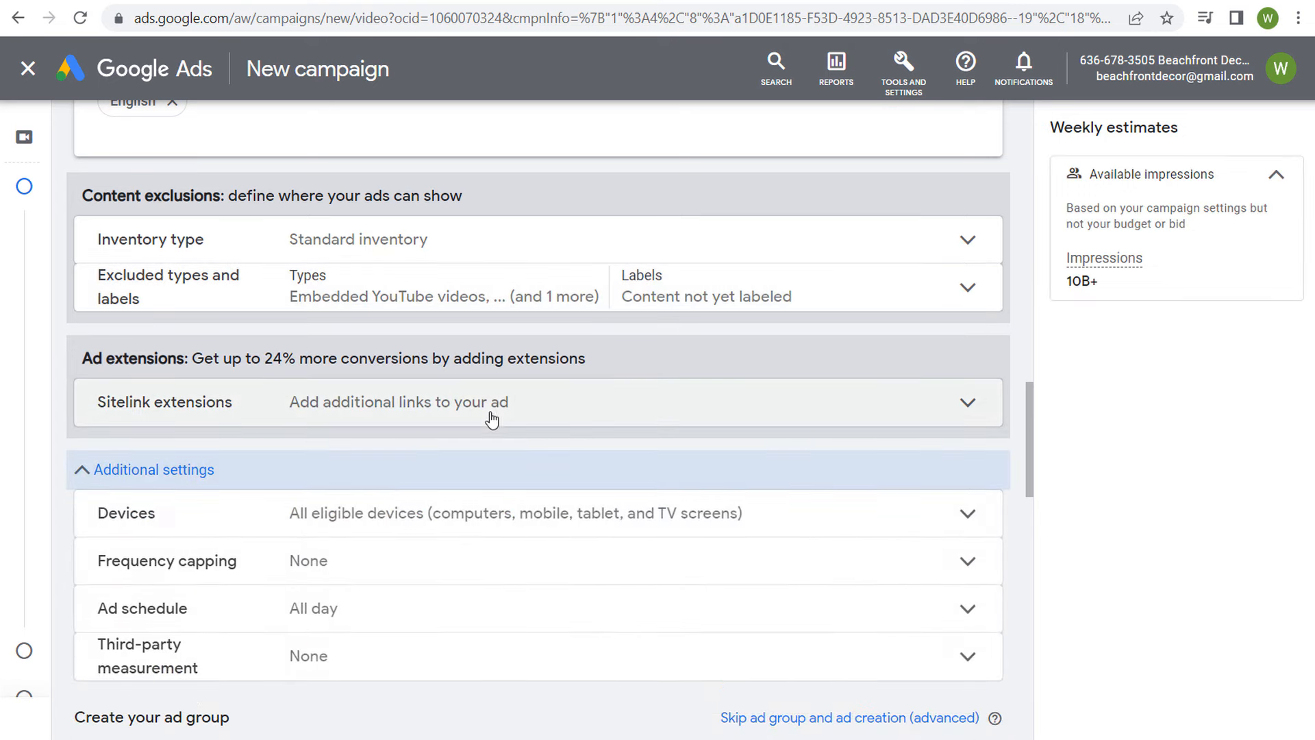
pyautogui.click(495, 408)
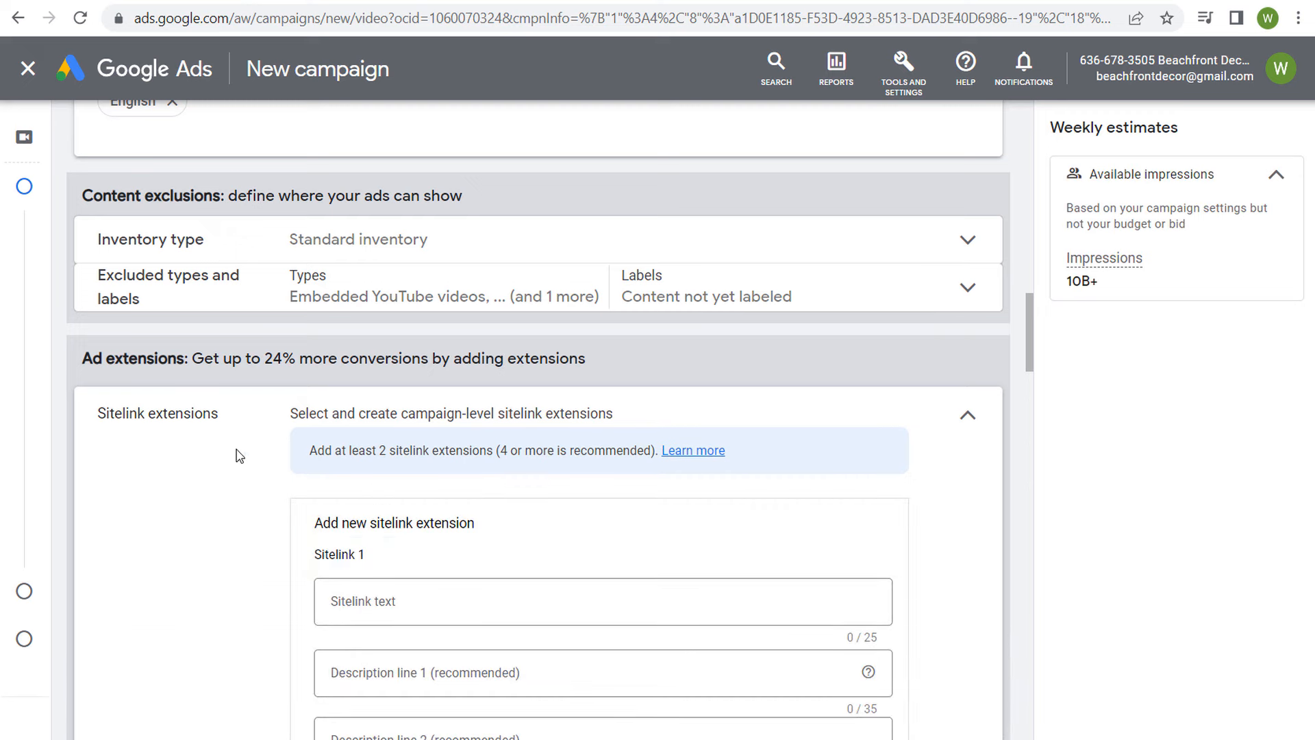
pyautogui.scroll(-3, 309, 439)
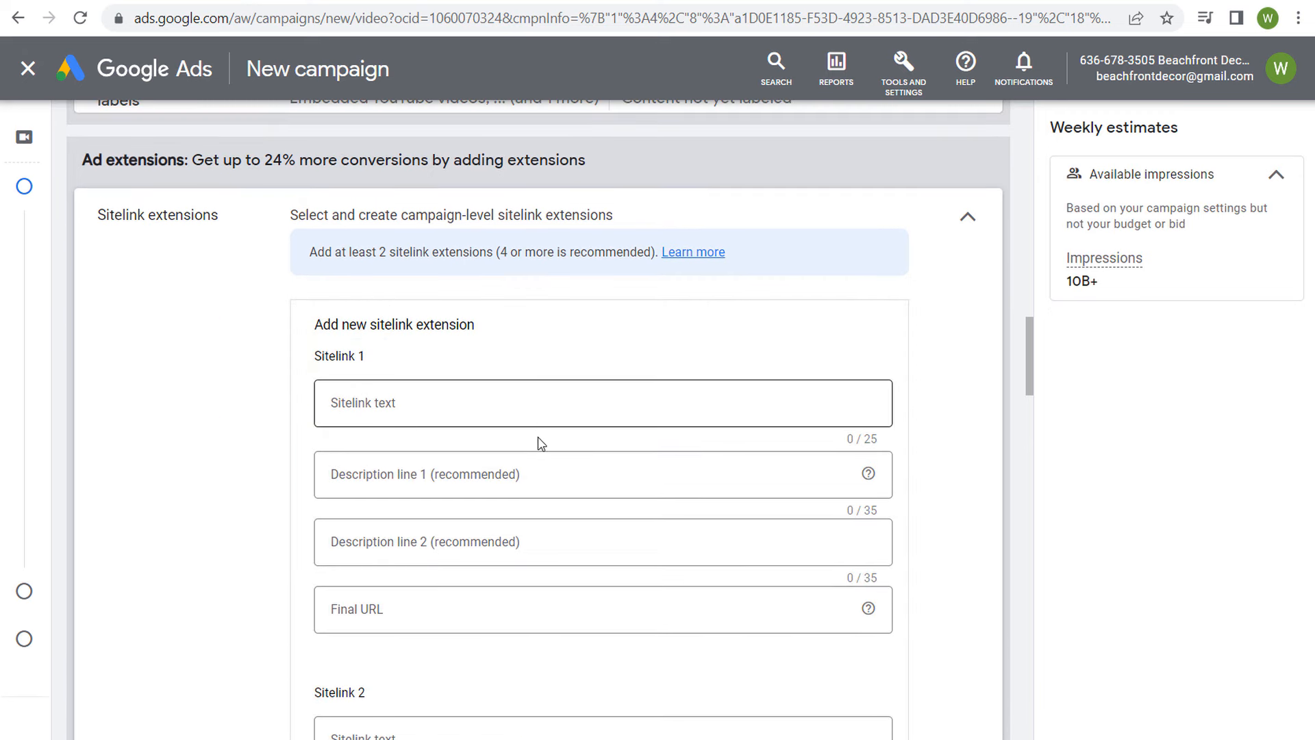
pyautogui.moveTo(502, 251); pyautogui.dragTo(625, 250)
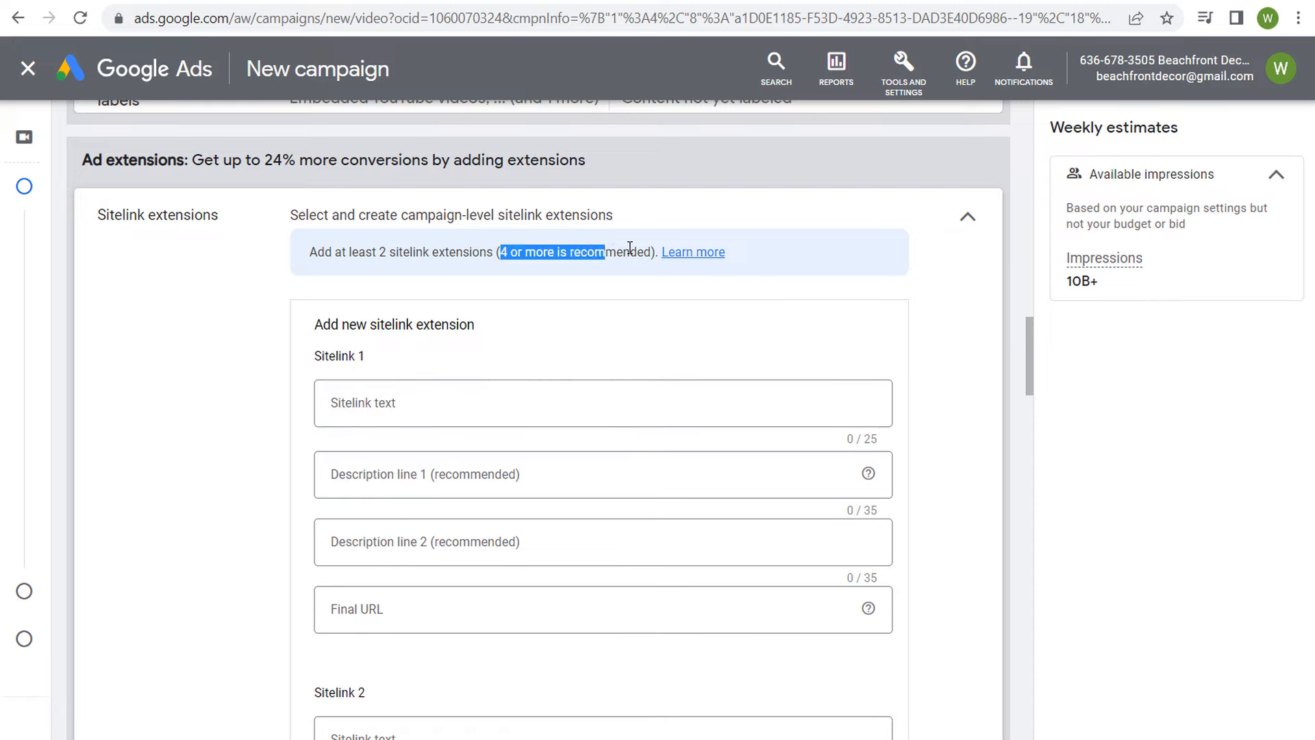
pyautogui.click(632, 252)
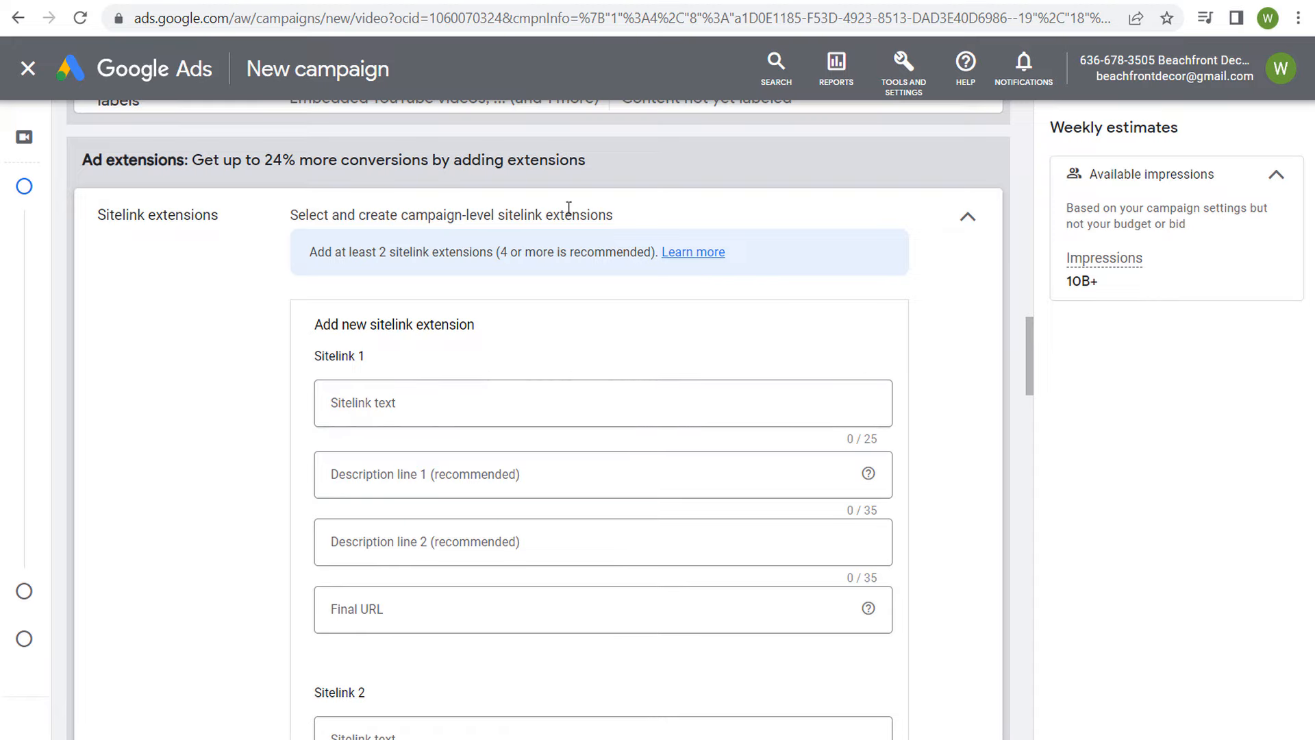
pyautogui.click(866, 0)
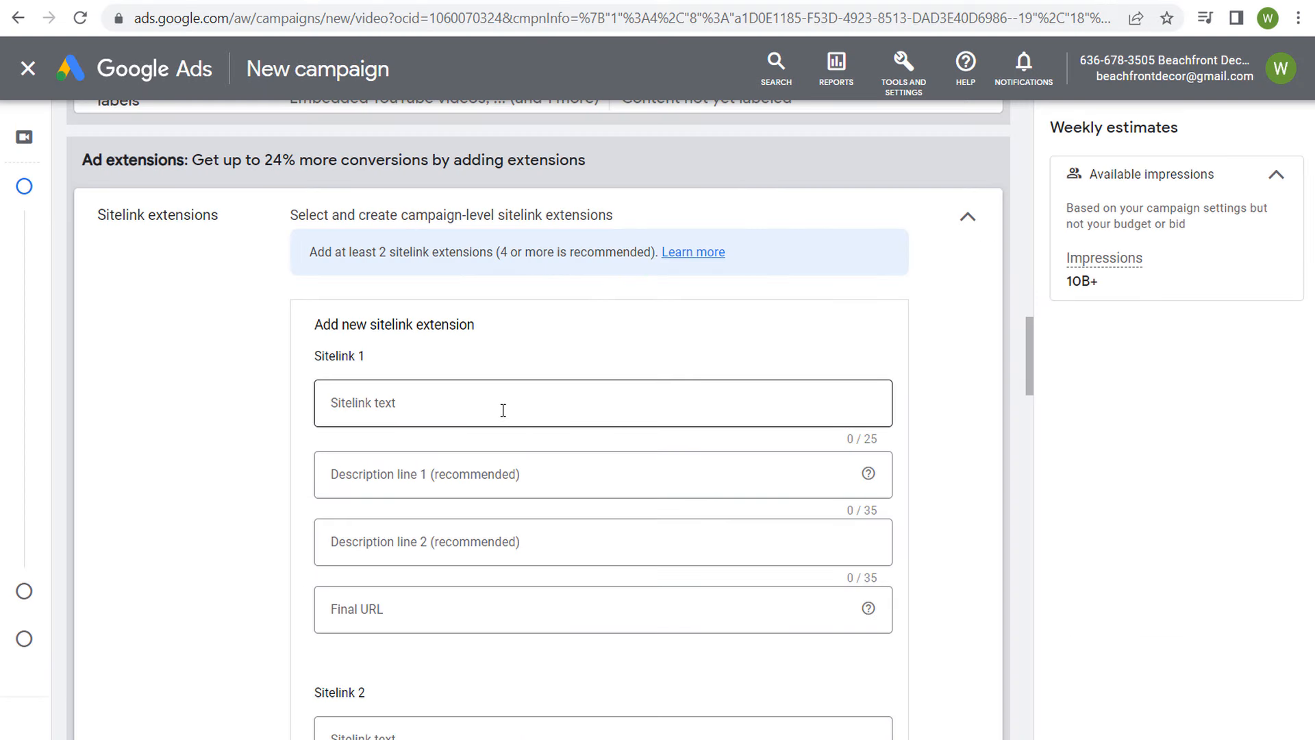
pyautogui.scroll(-15, 511, 599)
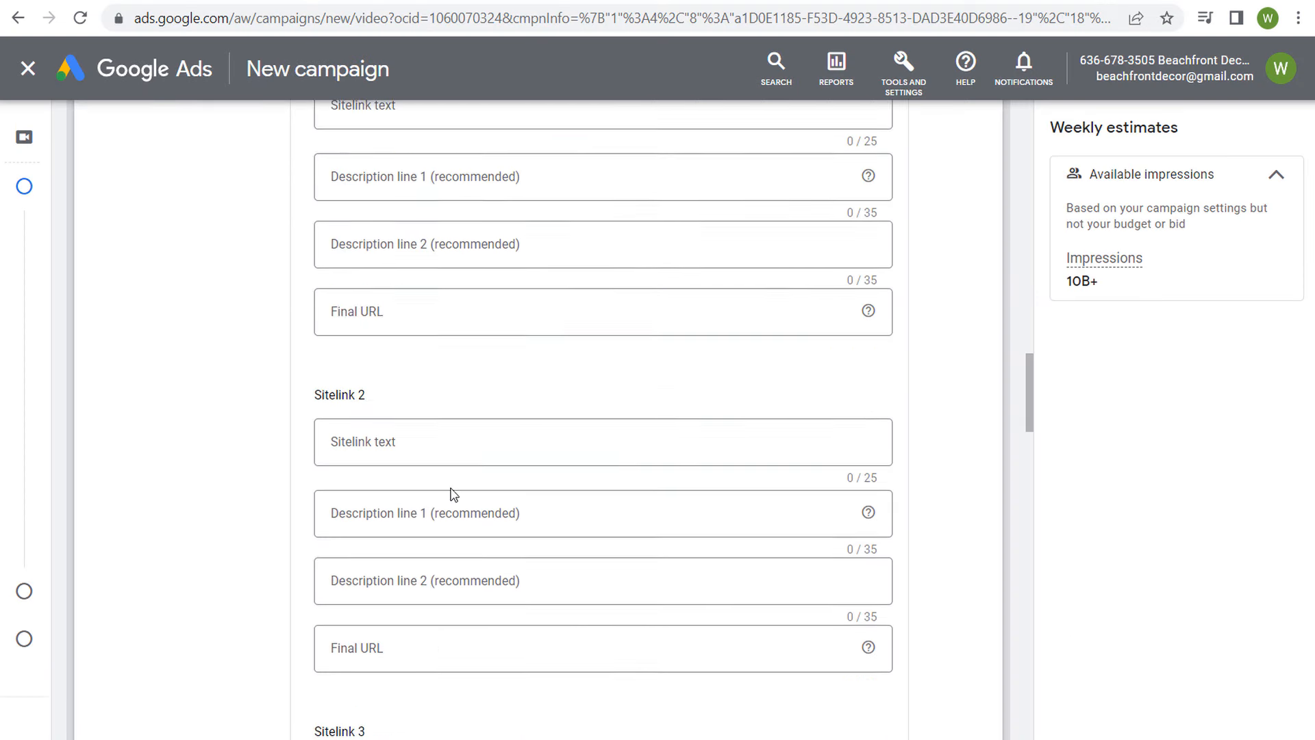
pyautogui.scroll(-10, 551, 411)
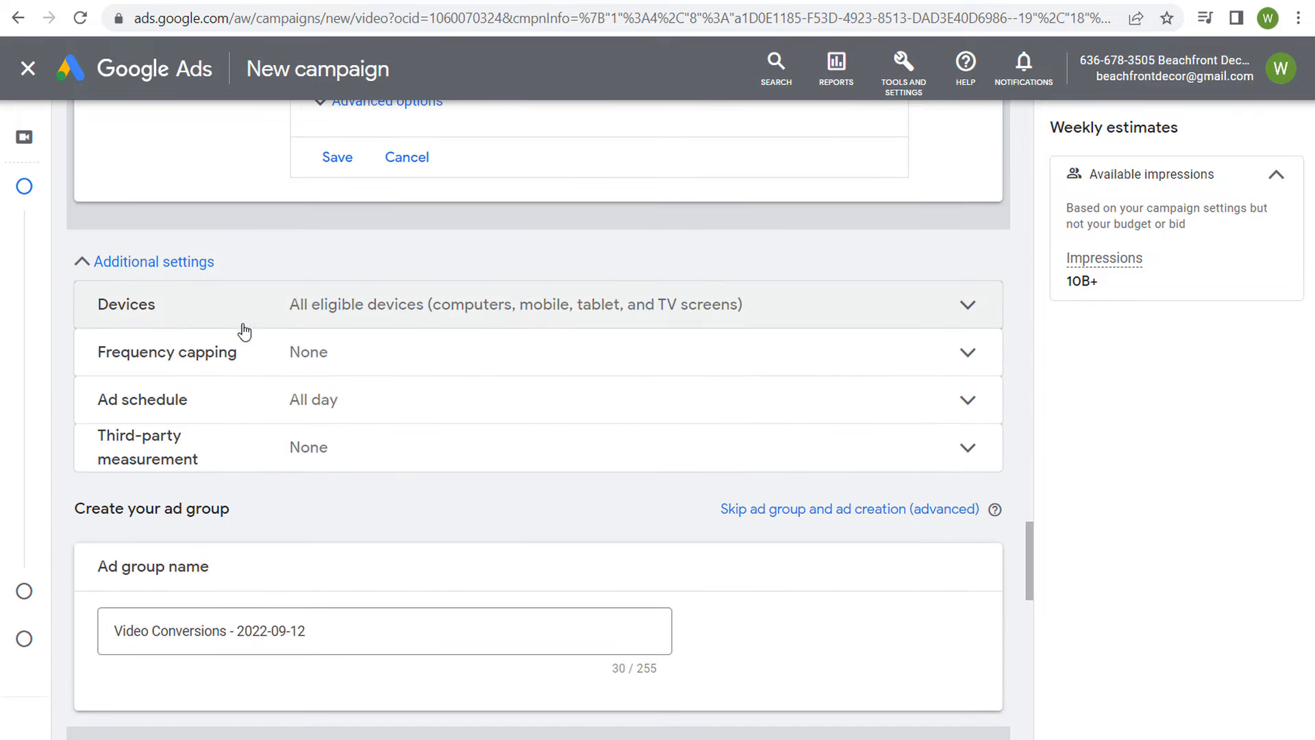
# - Review the ad group name, the people targeting options and the explanation of optimized targeting
pyautogui.scroll(-4, 505, 470)
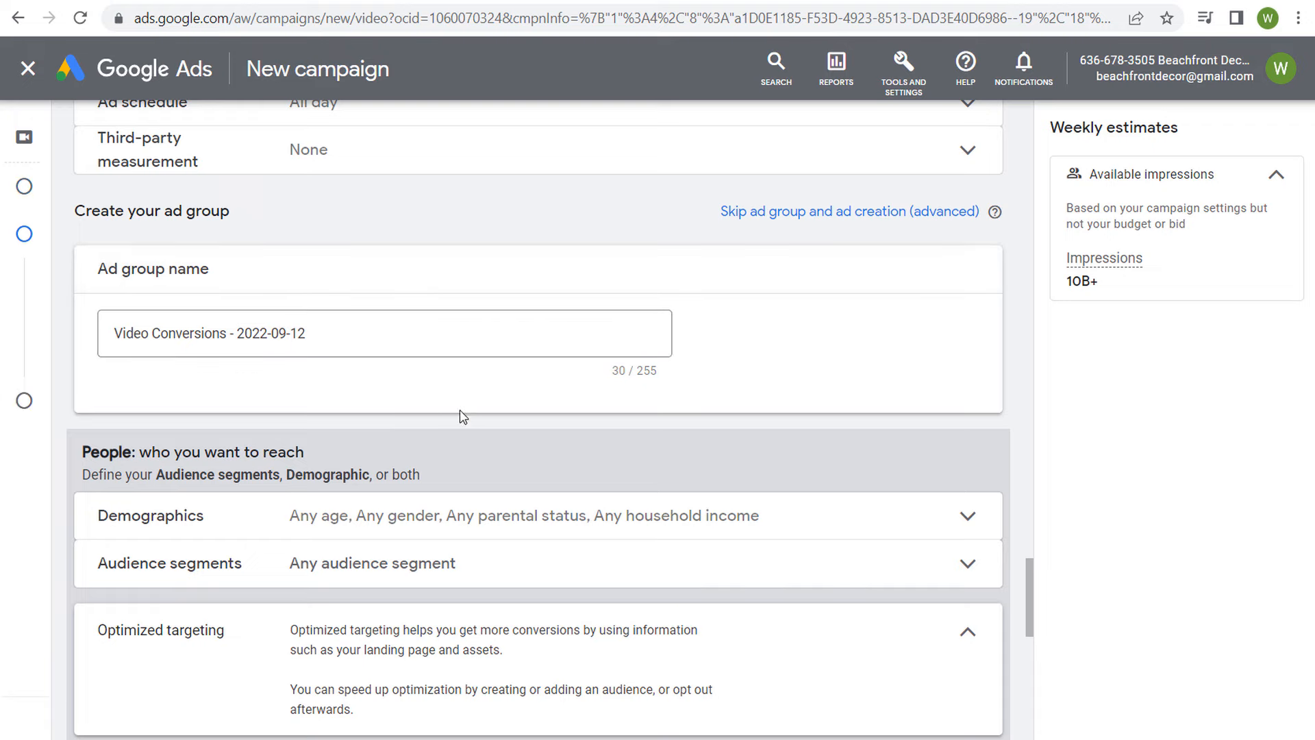
pyautogui.scroll(-3, 459, 411)
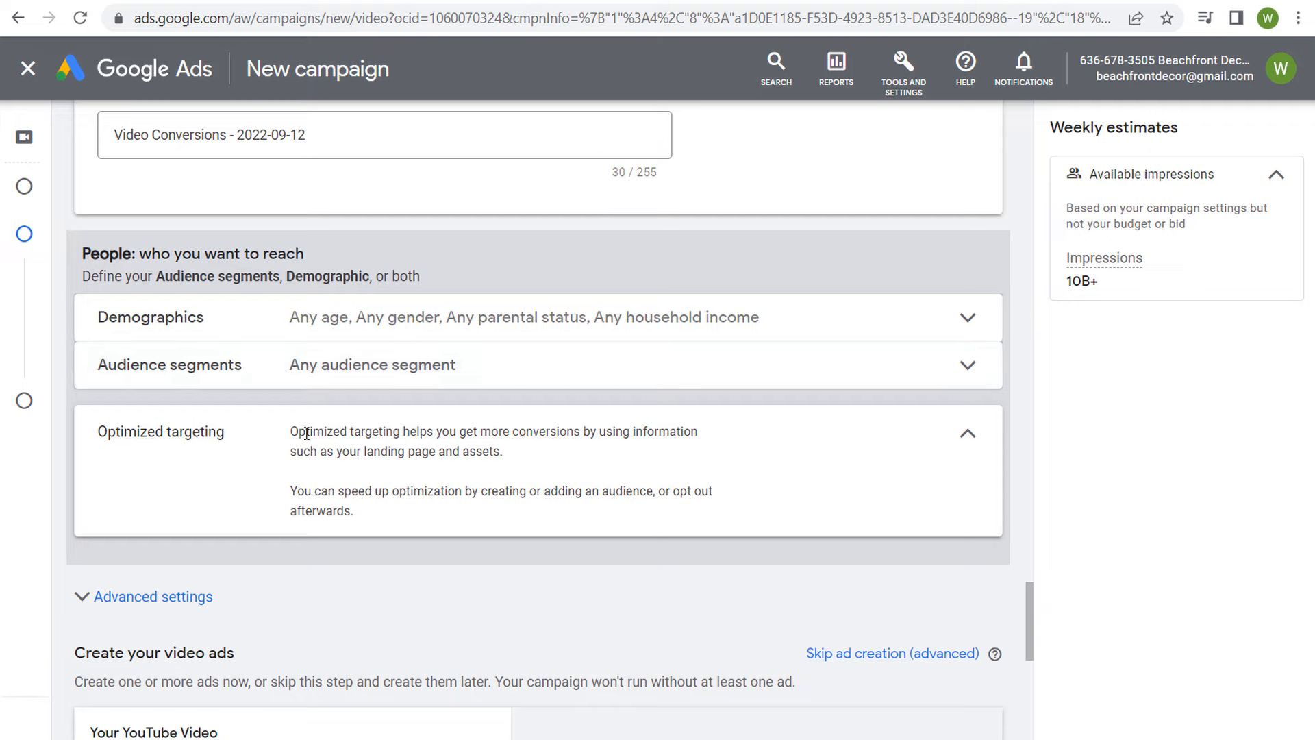
pyautogui.moveTo(298, 431); pyautogui.dragTo(522, 430)
pyautogui.click(578, 435)
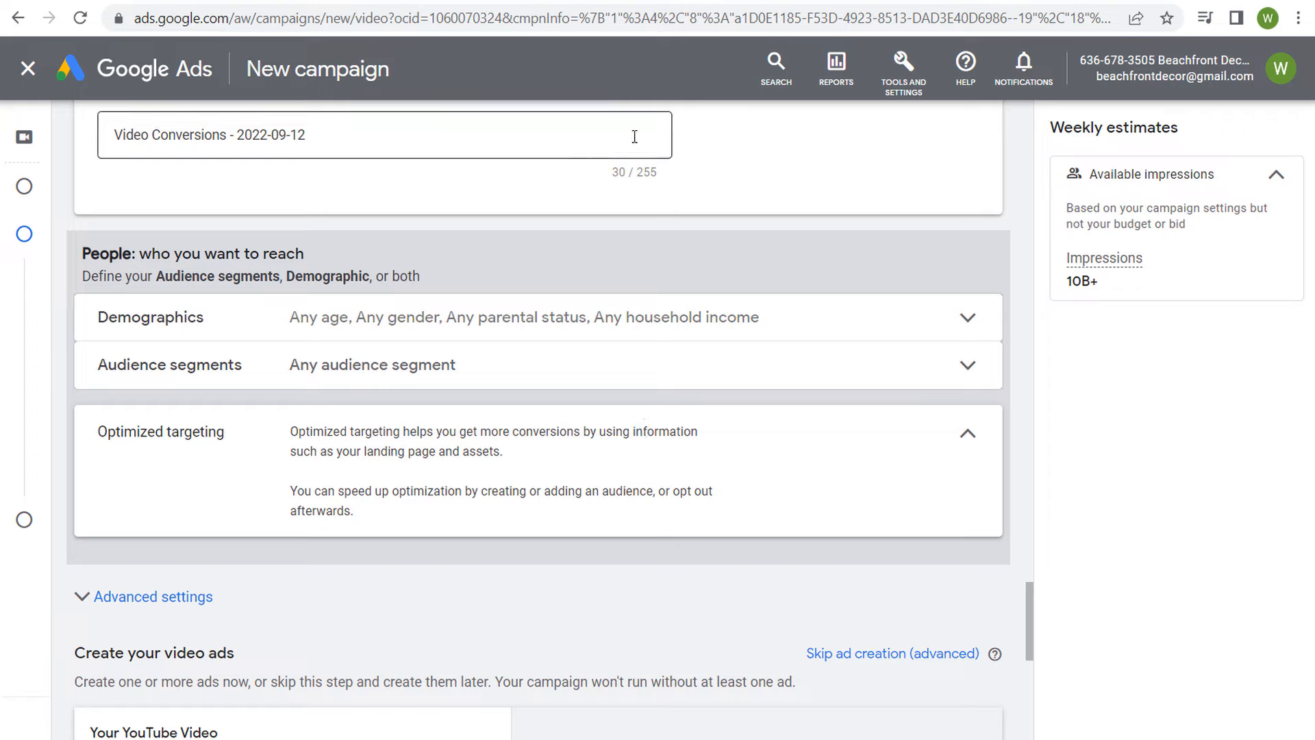
pyautogui.click(497, 3)
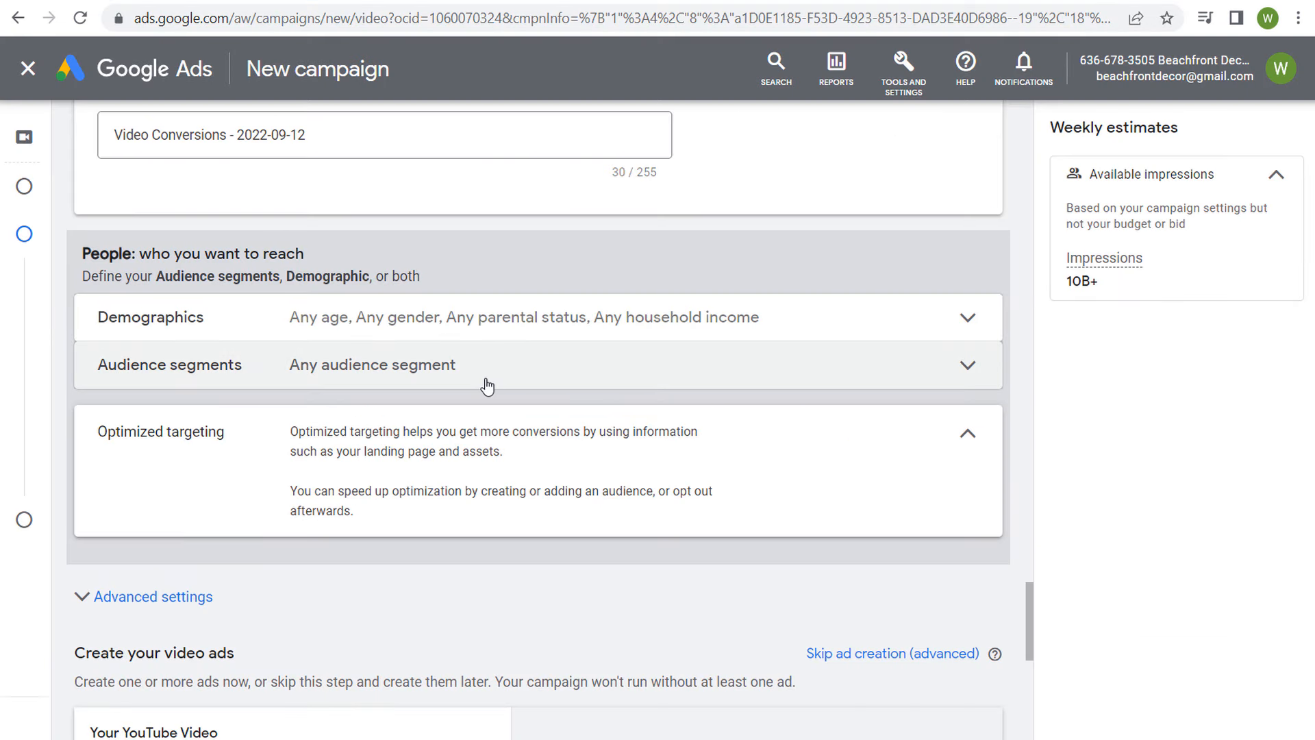
# - Open the audience segments settings of the ad group
pyautogui.click(488, 385)
pyautogui.scroll(-2, 176, 405)
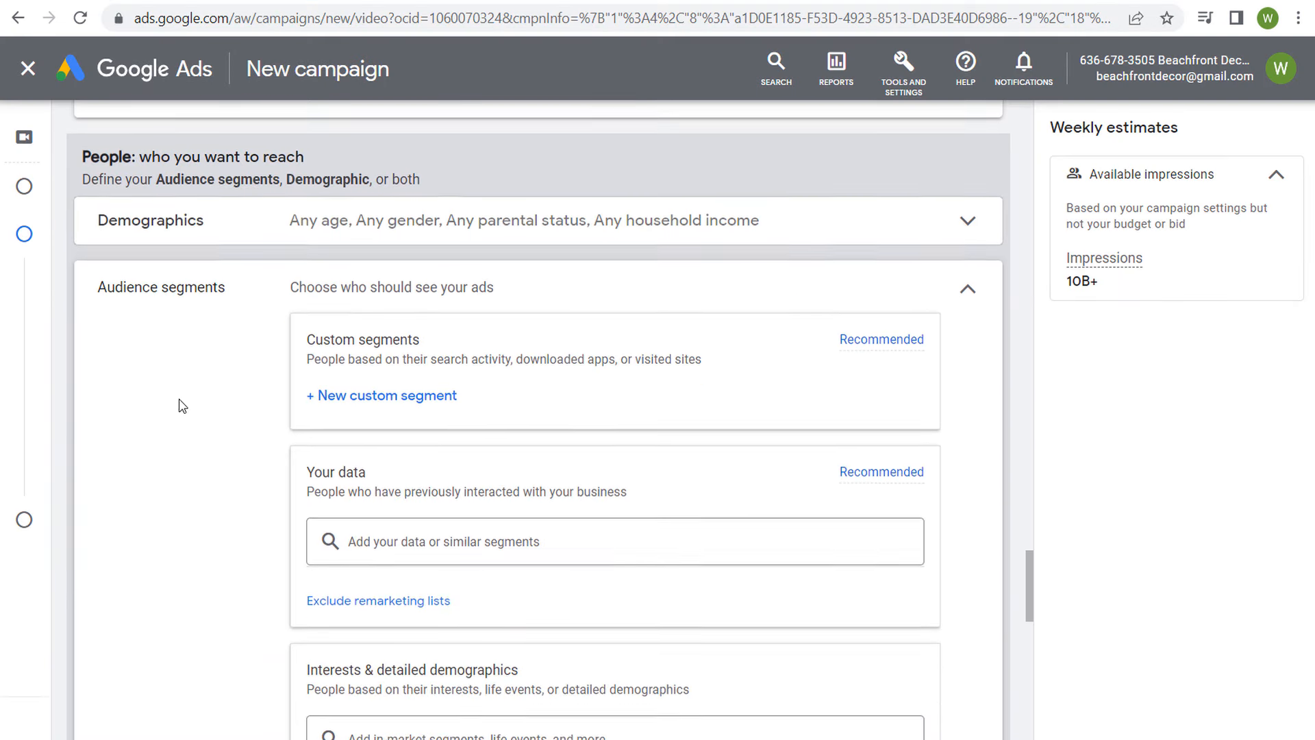
pyautogui.scroll(-2, 203, 373)
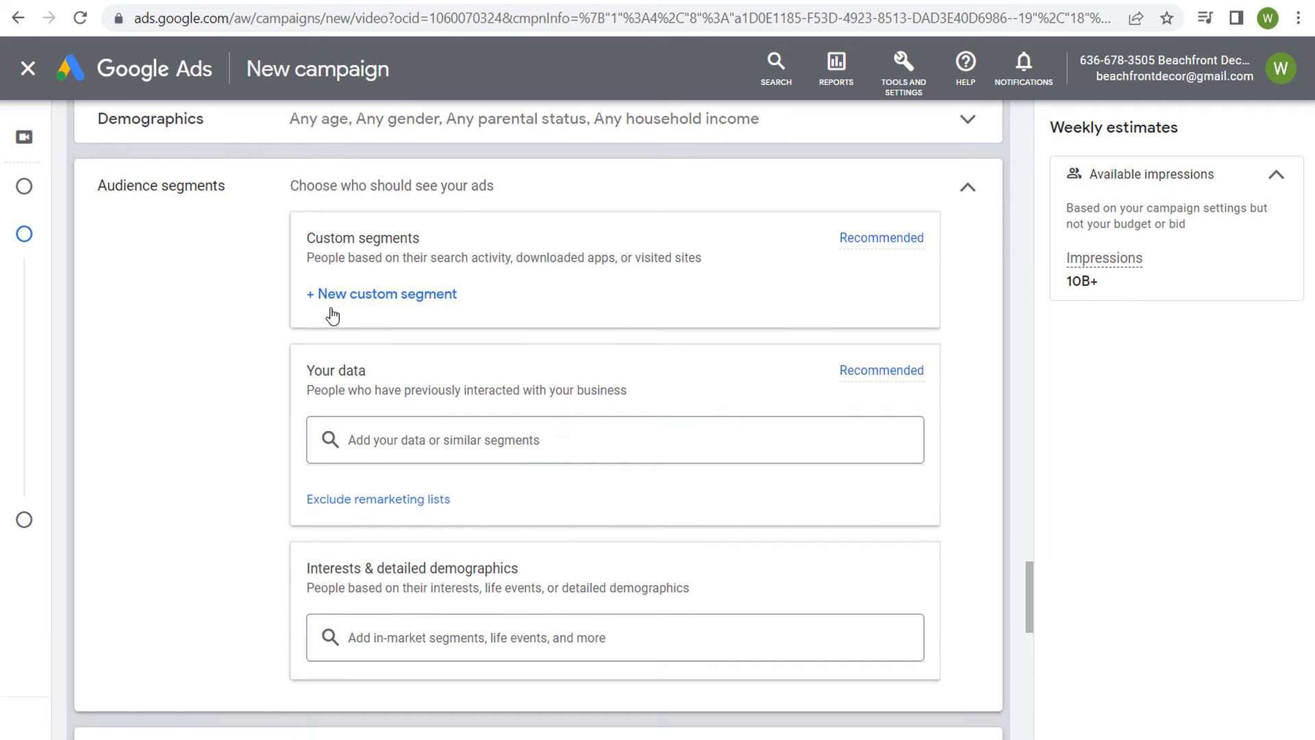
# - Start a custom segment of people who searched Google for "halloween beach decor" and "halloween coastal decor"
pyautogui.click(335, 295)
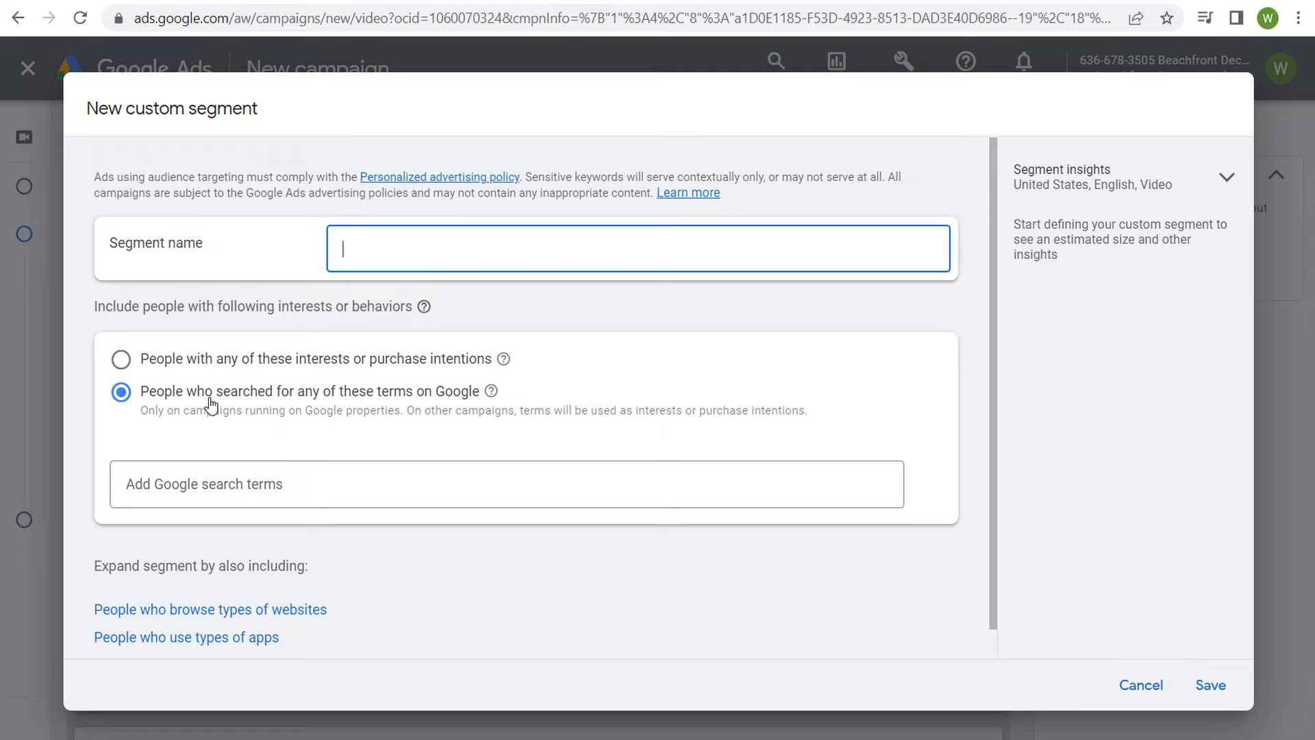
pyautogui.click(314, 491)
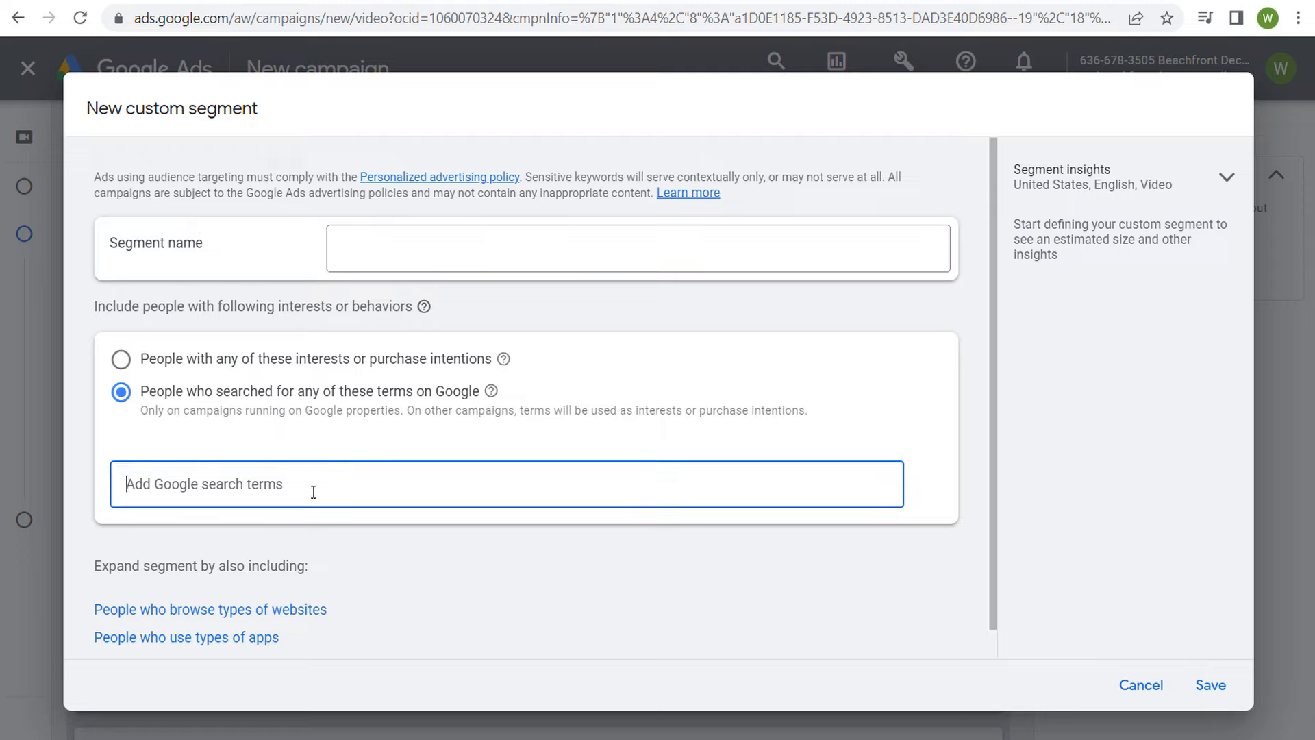
pyautogui.write('halloween beach decor')
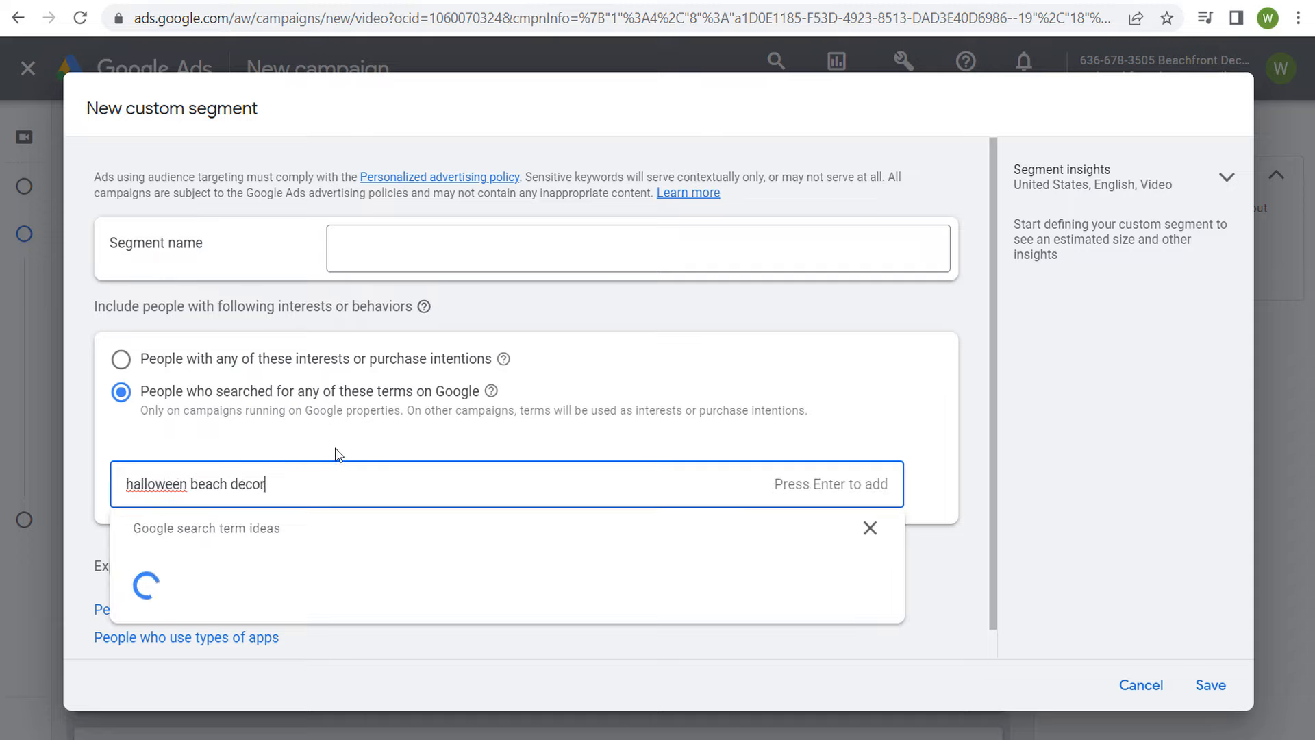
pyautogui.press('Return')
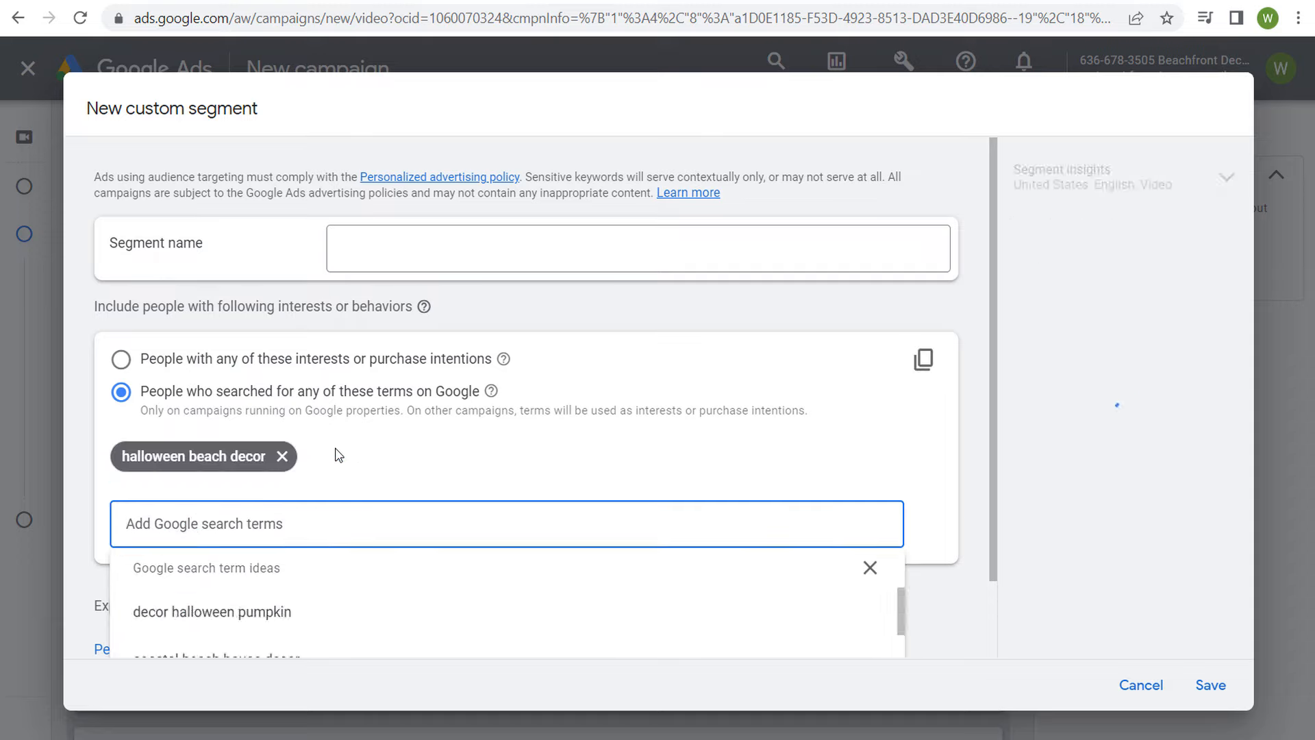
pyautogui.write('halloween')
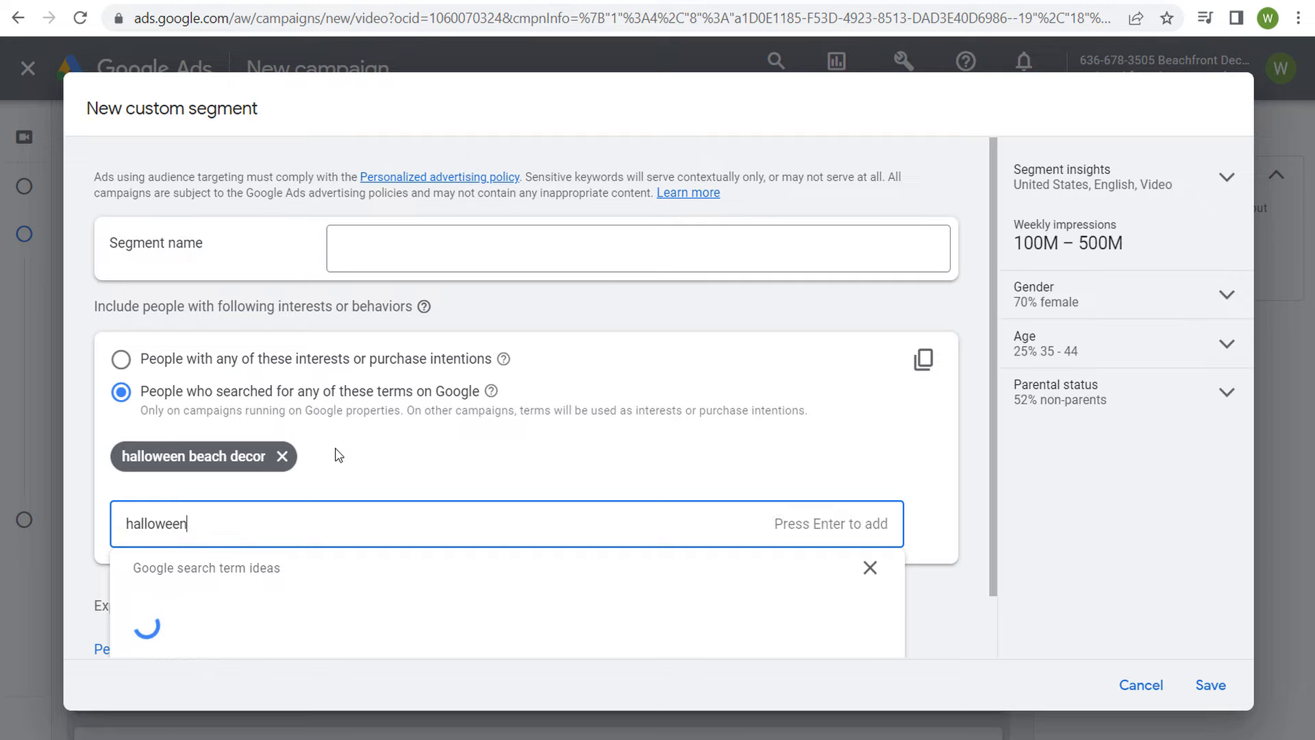
pyautogui.write(' coastal decor')
pyautogui.press('Return')
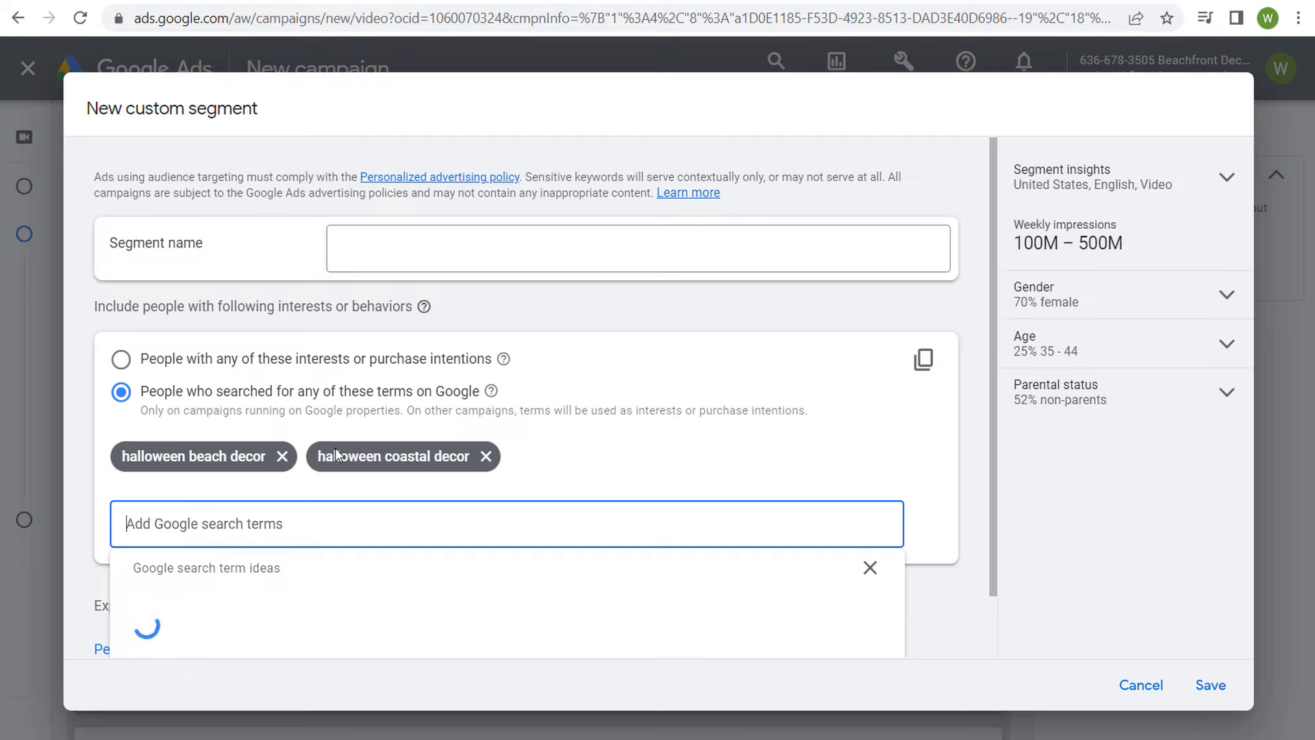
# - Add the suggested search terms "halloween pumpkin decor" and "coastal beach house decor" to the custom segment
pyautogui.scroll(-1, 658, 439)
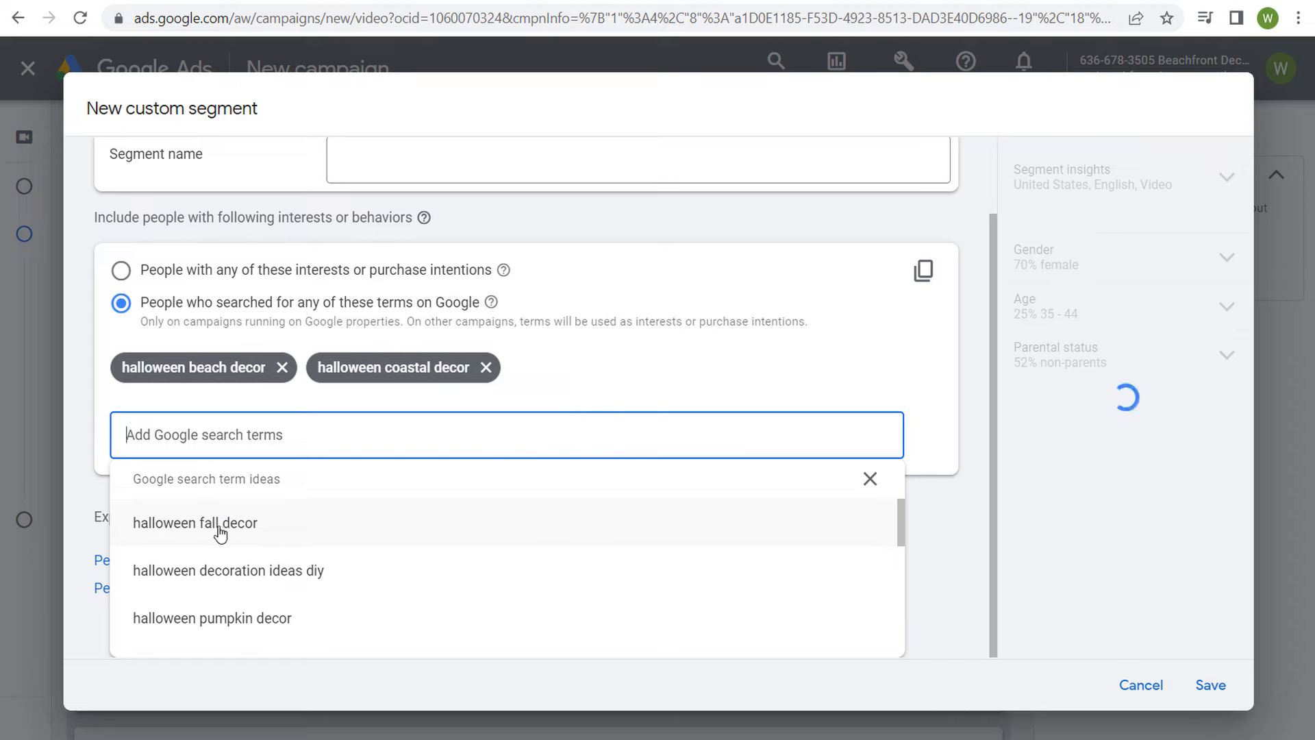
pyautogui.click(227, 618)
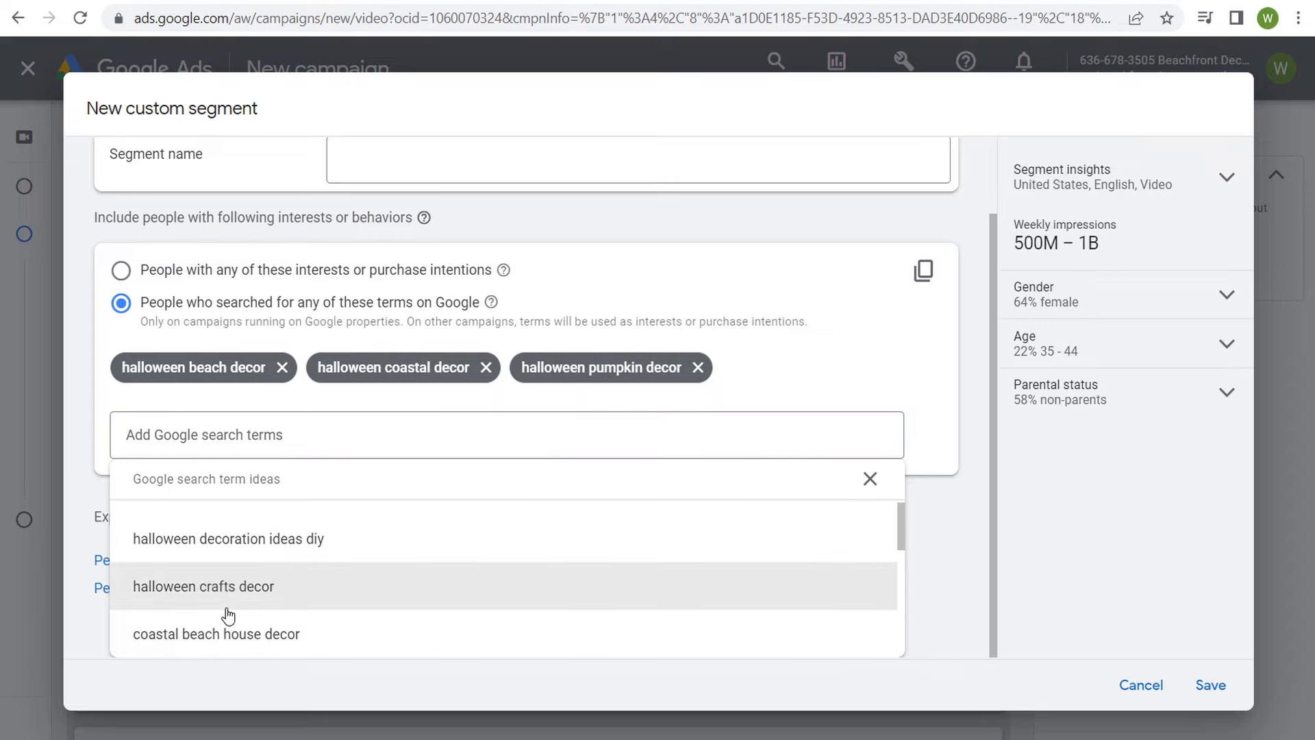
pyautogui.click(247, 637)
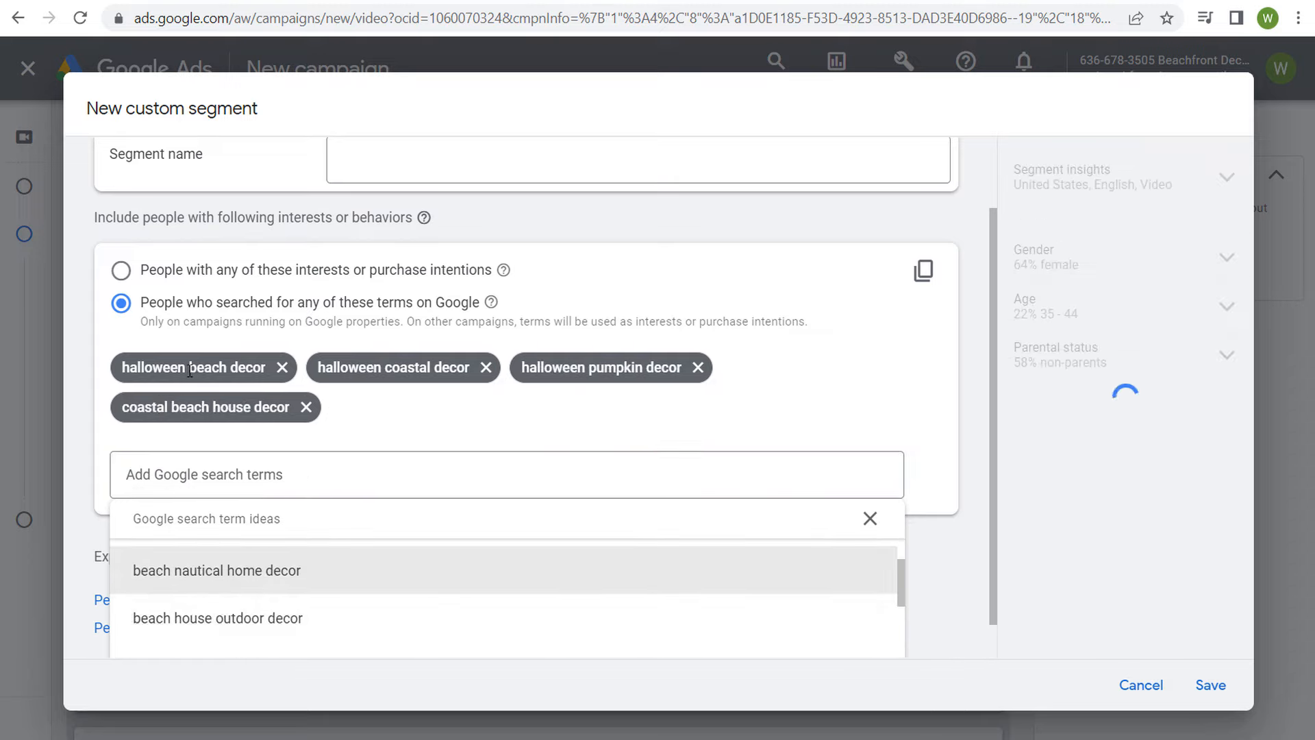
pyautogui.click(590, 449)
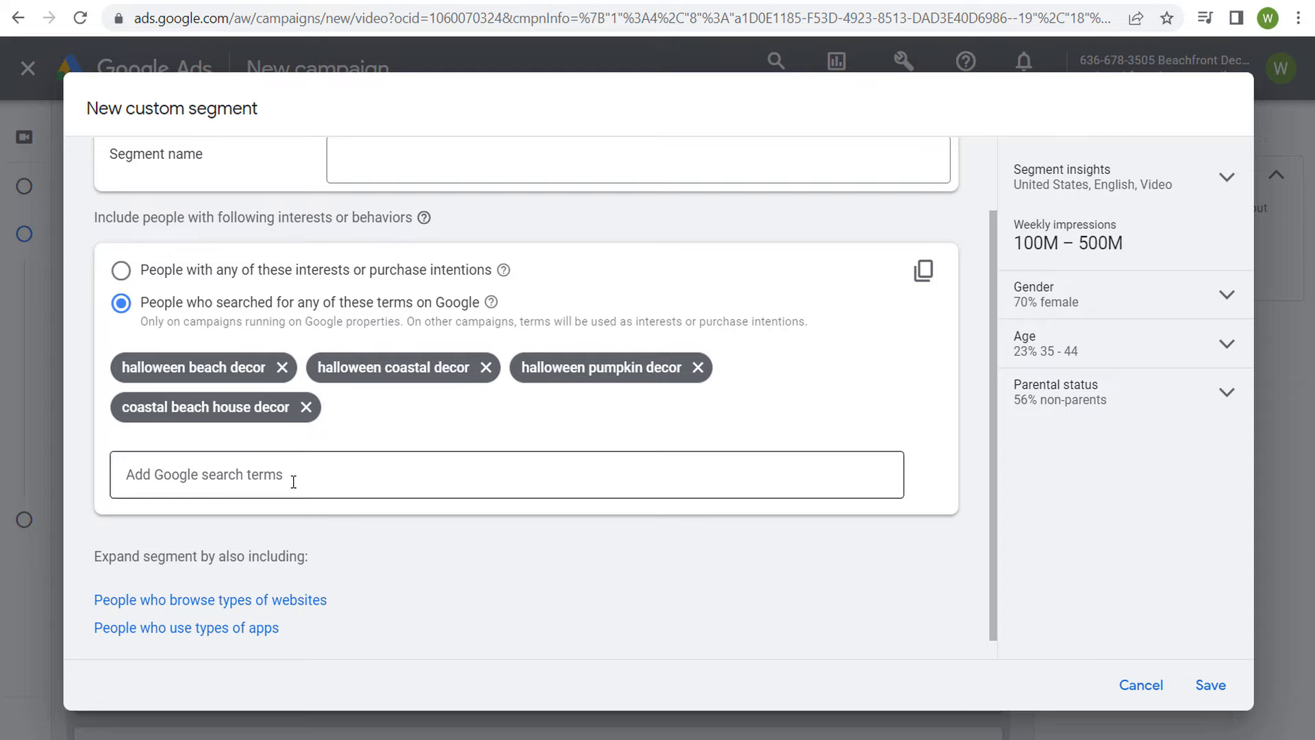
# - Switch to the BeachFront Decor website and examine the title of the Halloween decorations guide
pyautogui.click(880, 1)
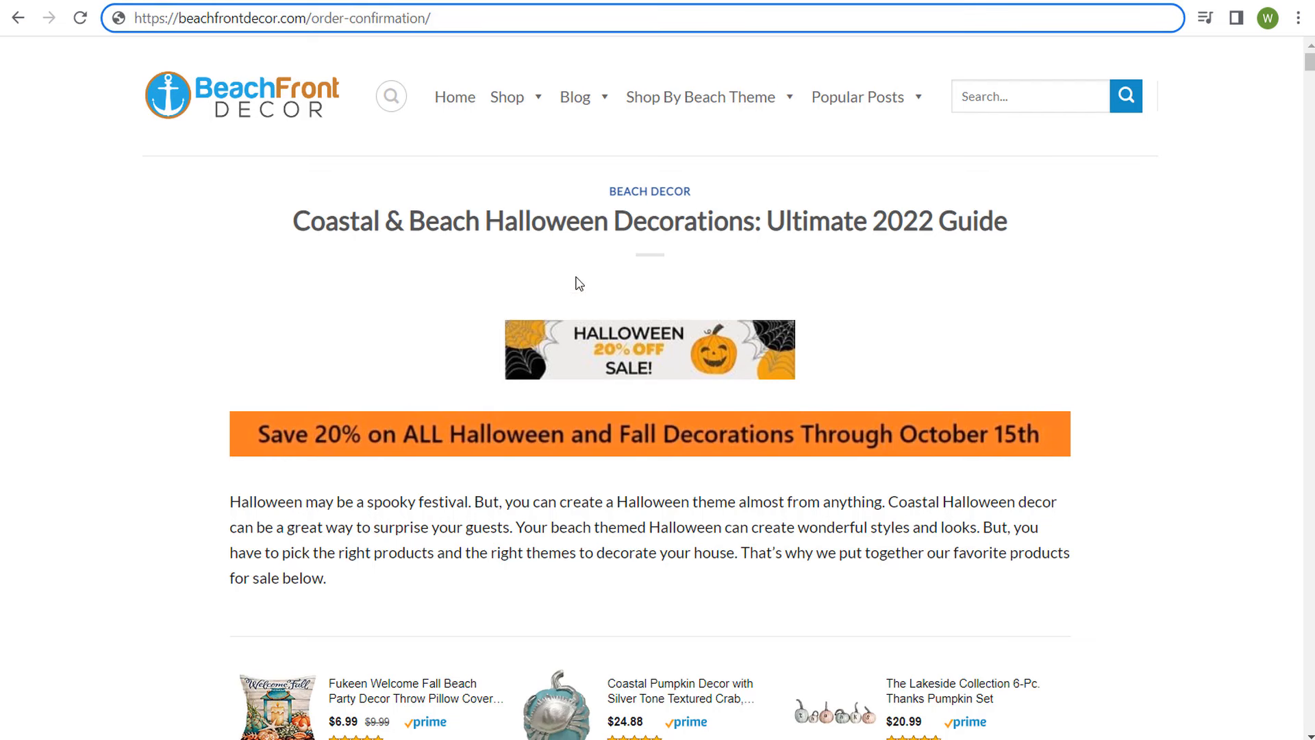
pyautogui.moveTo(410, 220); pyautogui.dragTo(753, 223)
pyautogui.click(844, 213)
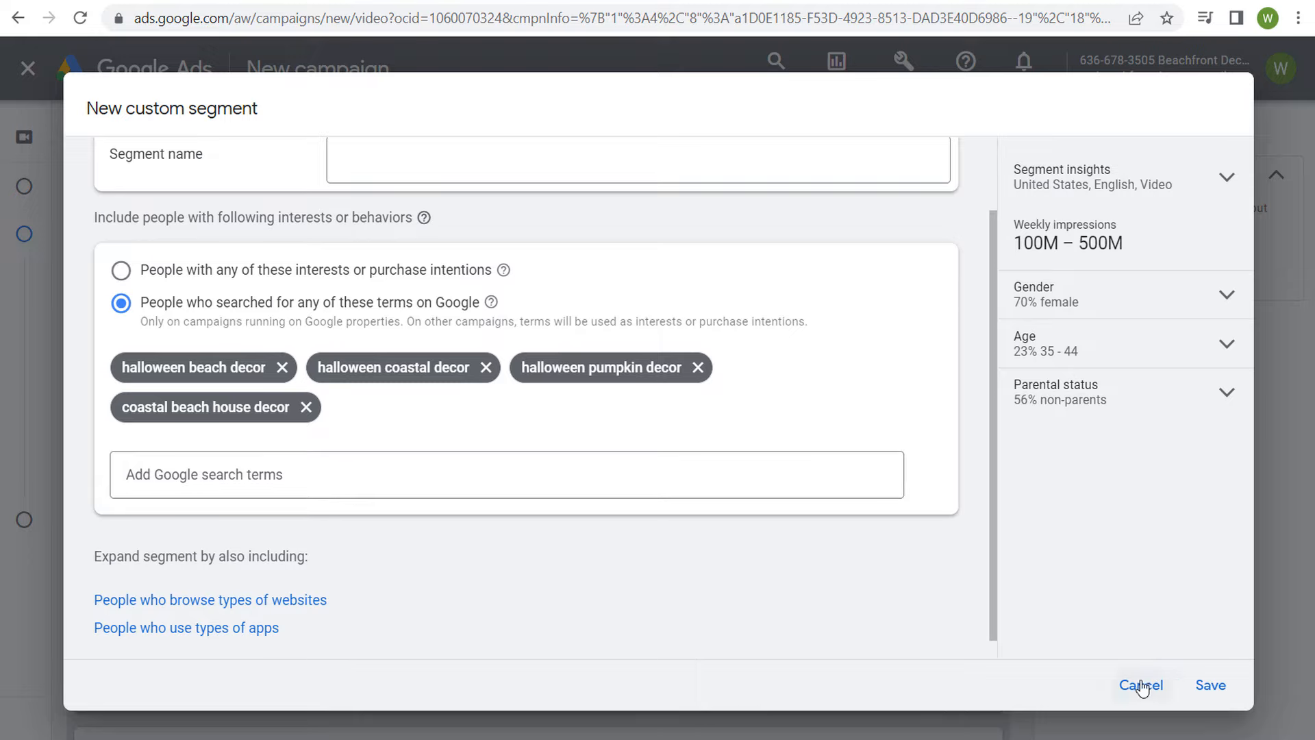
# - Return to the new custom segment in Google Ads and discard it without saving
pyautogui.scroll(1, 529, 318)
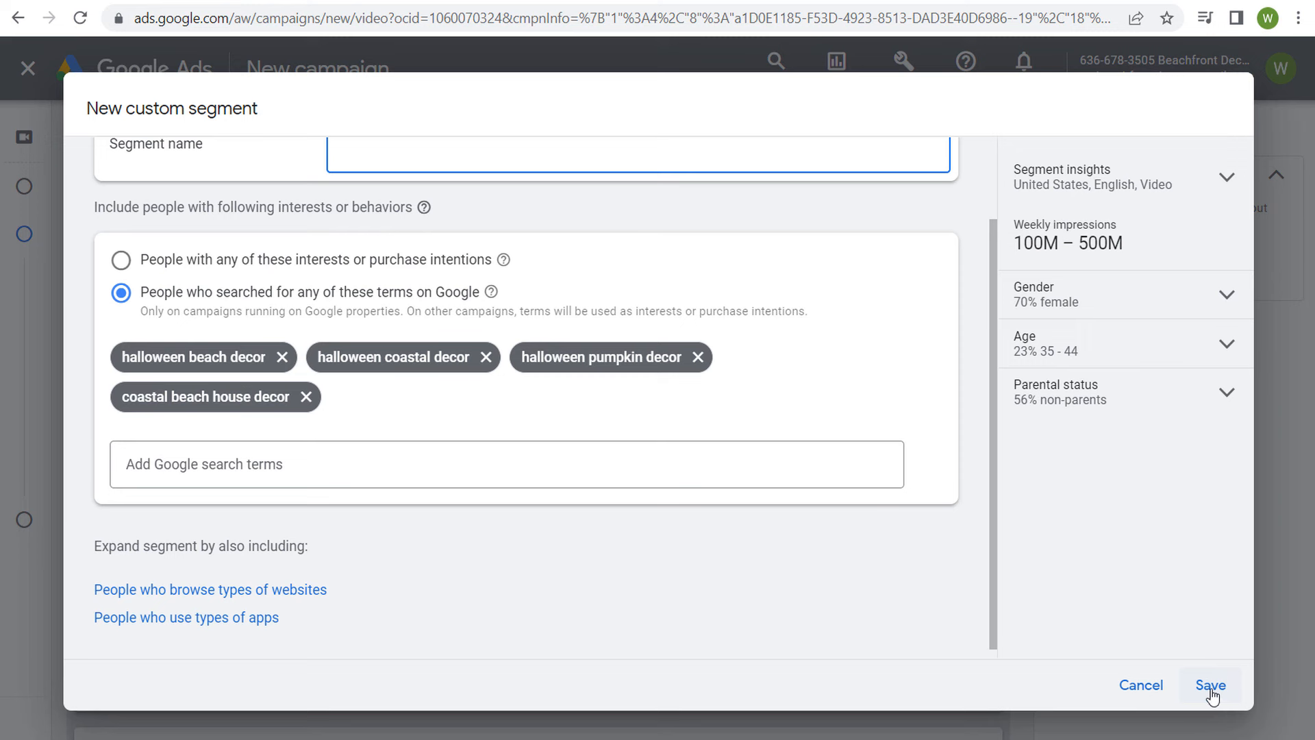
pyautogui.click(1140, 686)
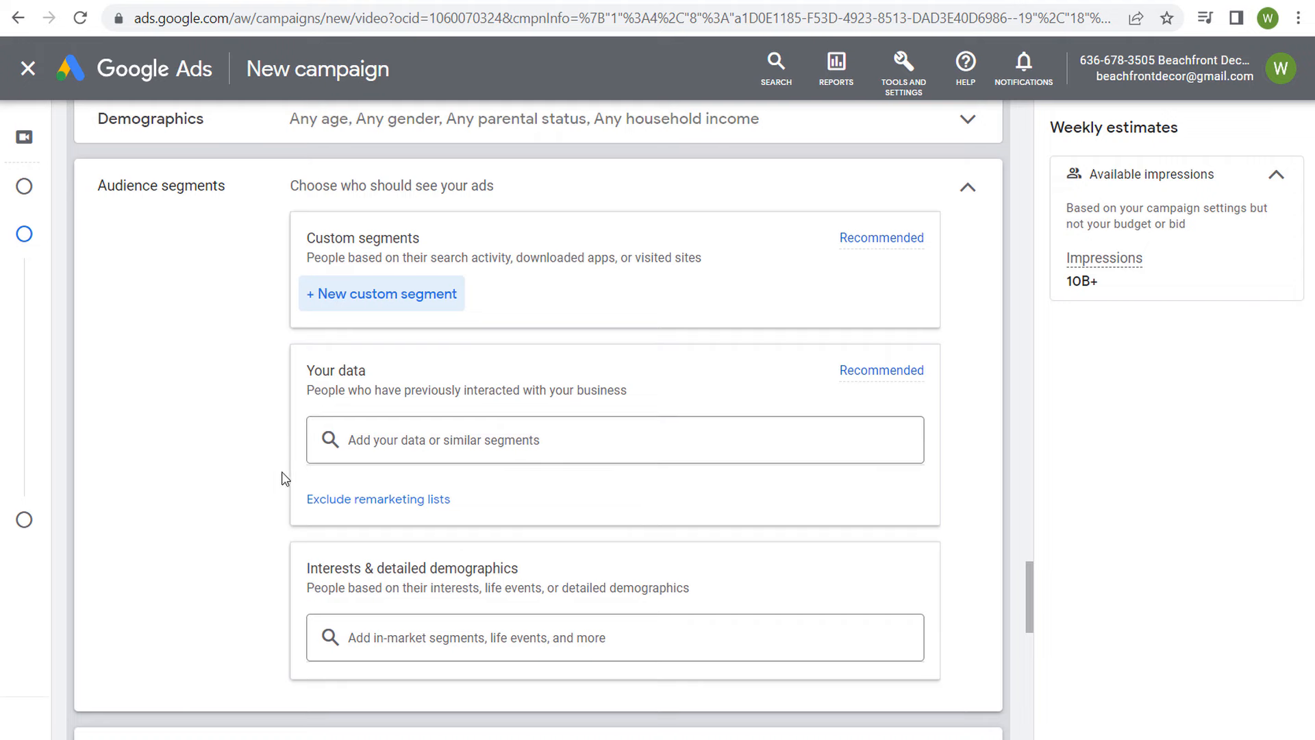
# - Add the "Halloween Items & Decor" in-market segment to the ad group's interests and detailed demographics
pyautogui.scroll(-2, 218, 461)
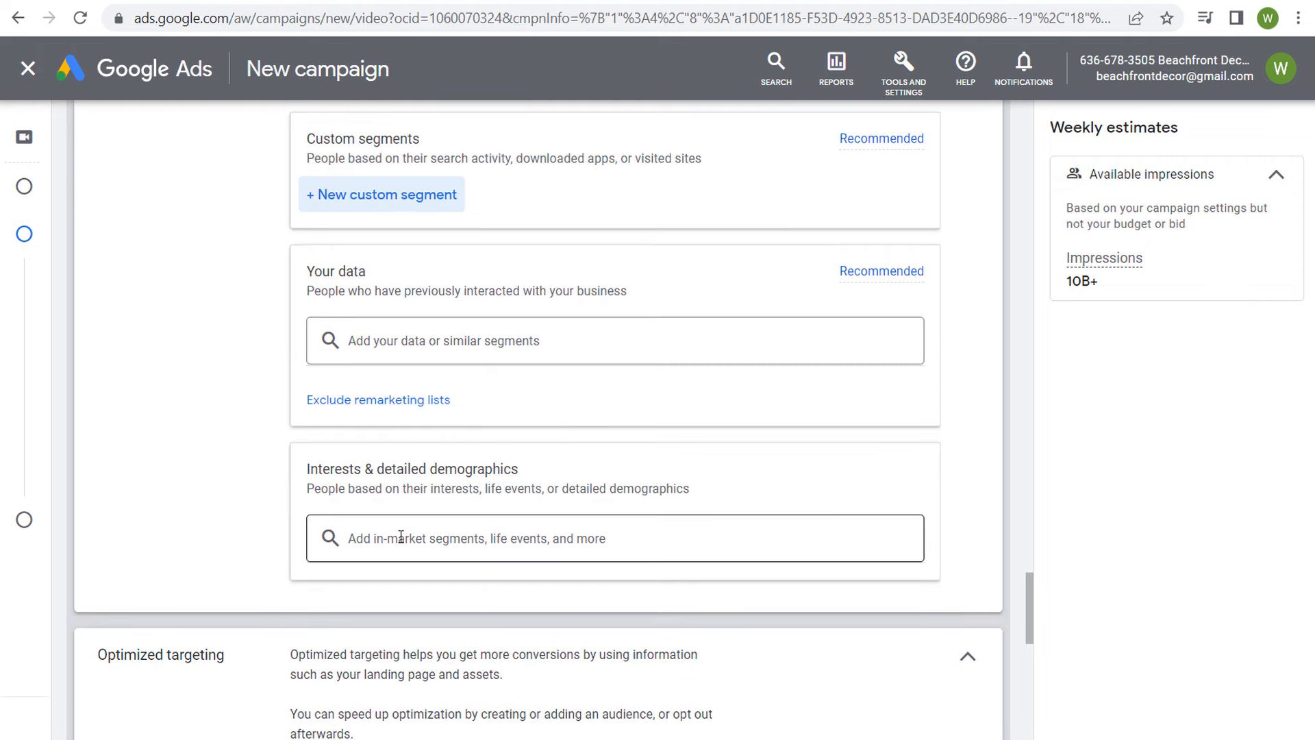
pyautogui.click(386, 540)
pyautogui.scroll(-4, 211, 331)
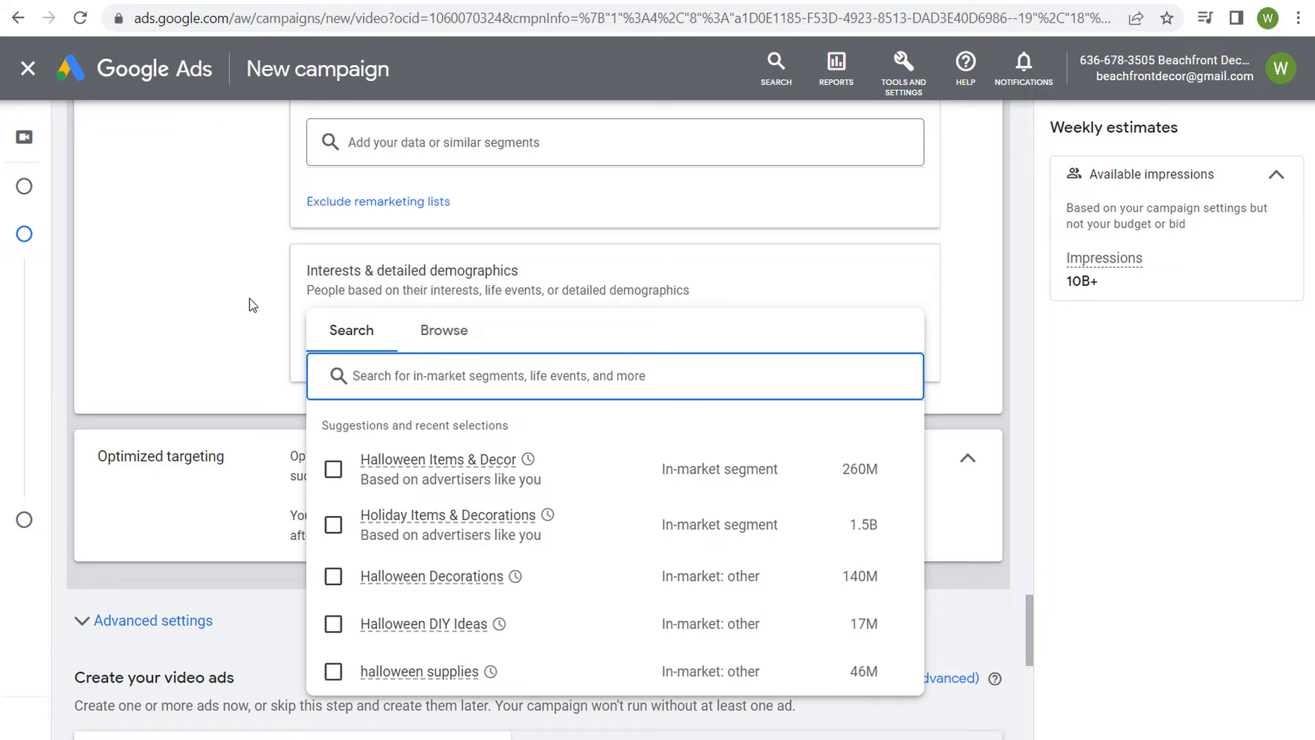
pyautogui.click(333, 470)
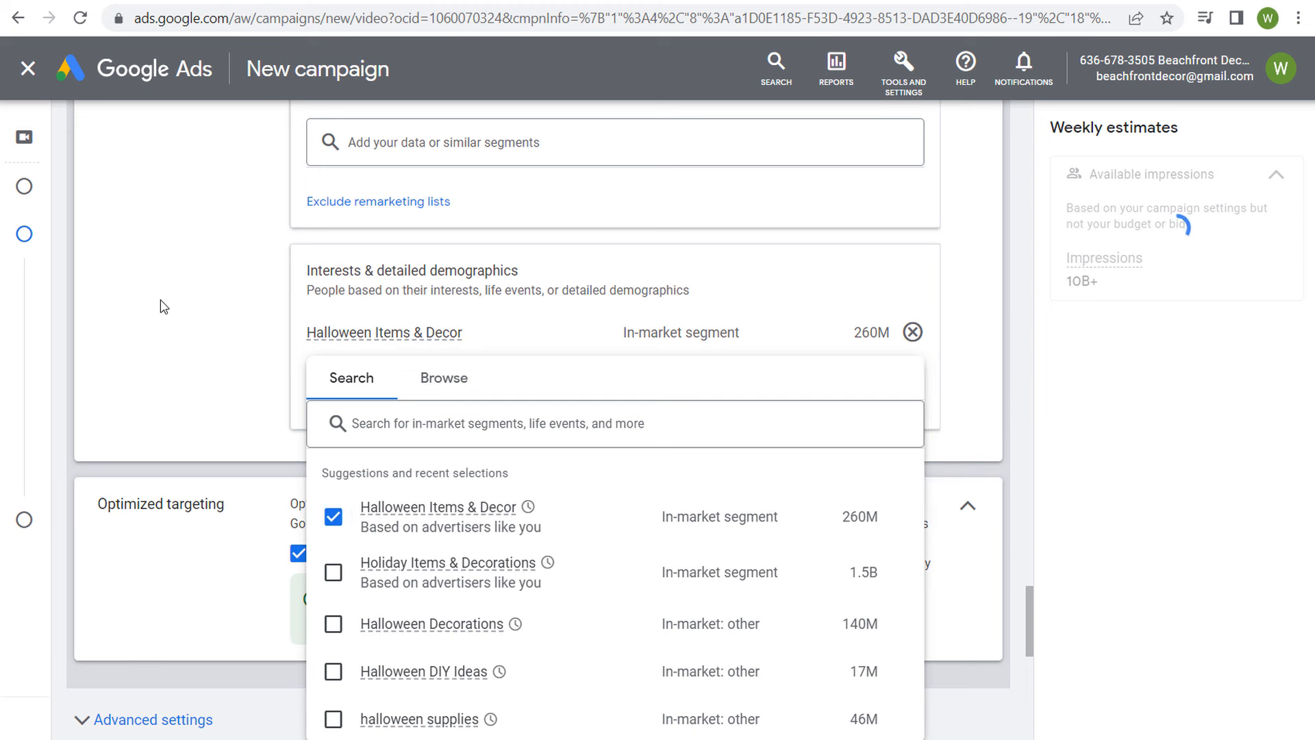
pyautogui.click(167, 329)
pyautogui.moveTo(681, 343)
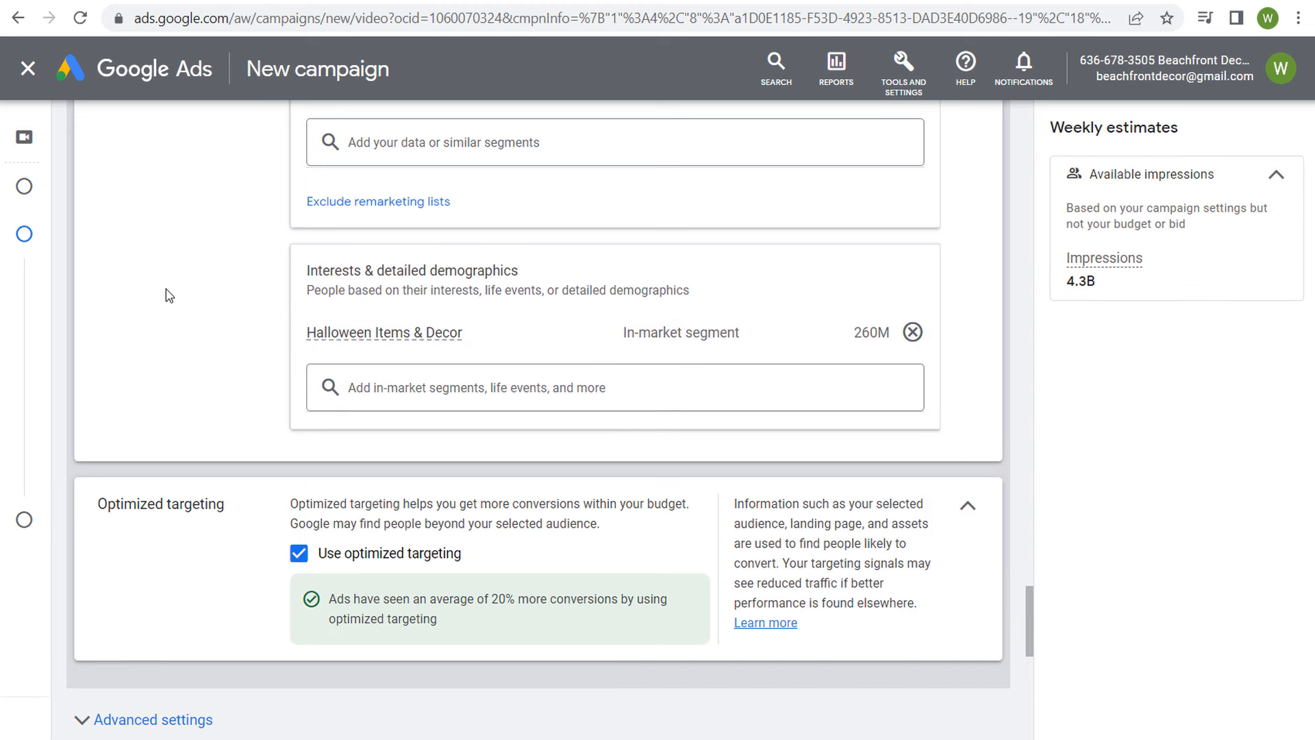
pyautogui.scroll(-1, 171, 302)
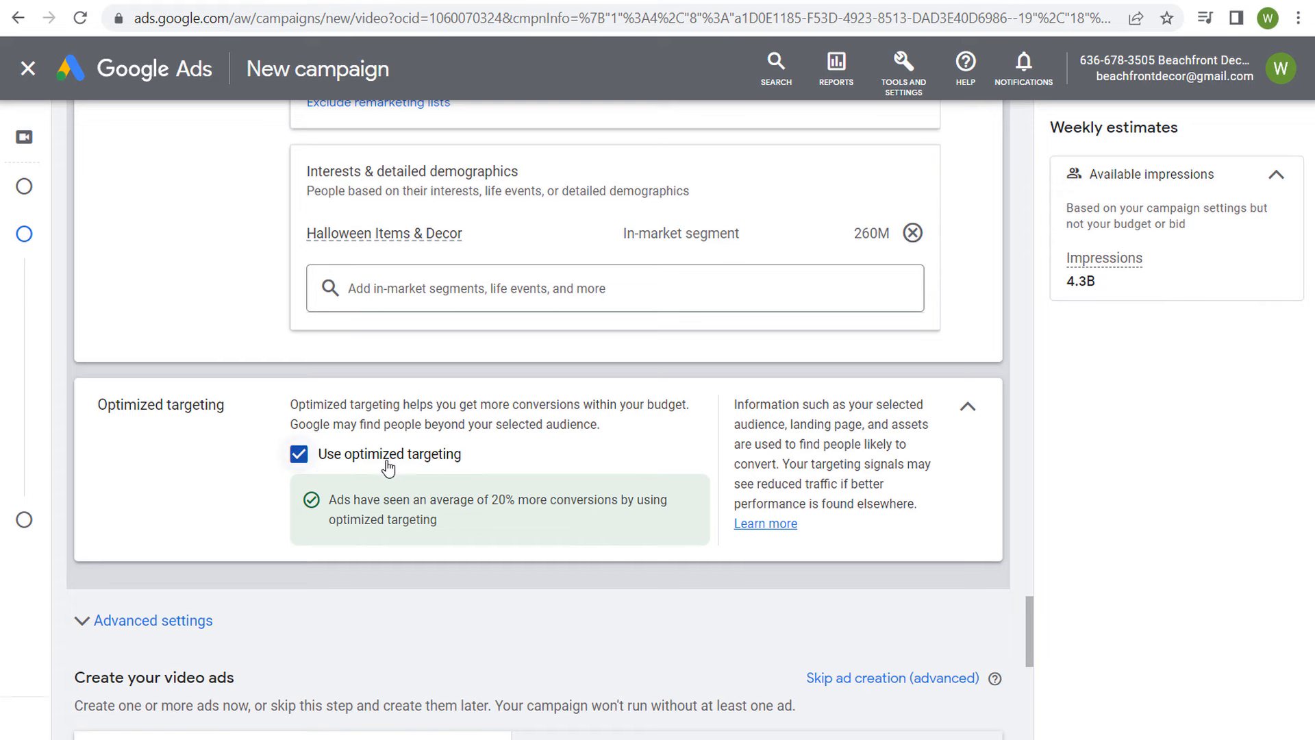
# - Copy the link of the YouTube video "Halloween Sale Beachfront Decor Version 2" and use it as the first ad's video in Google Ads
pyautogui.scroll(-2, 442, 257)
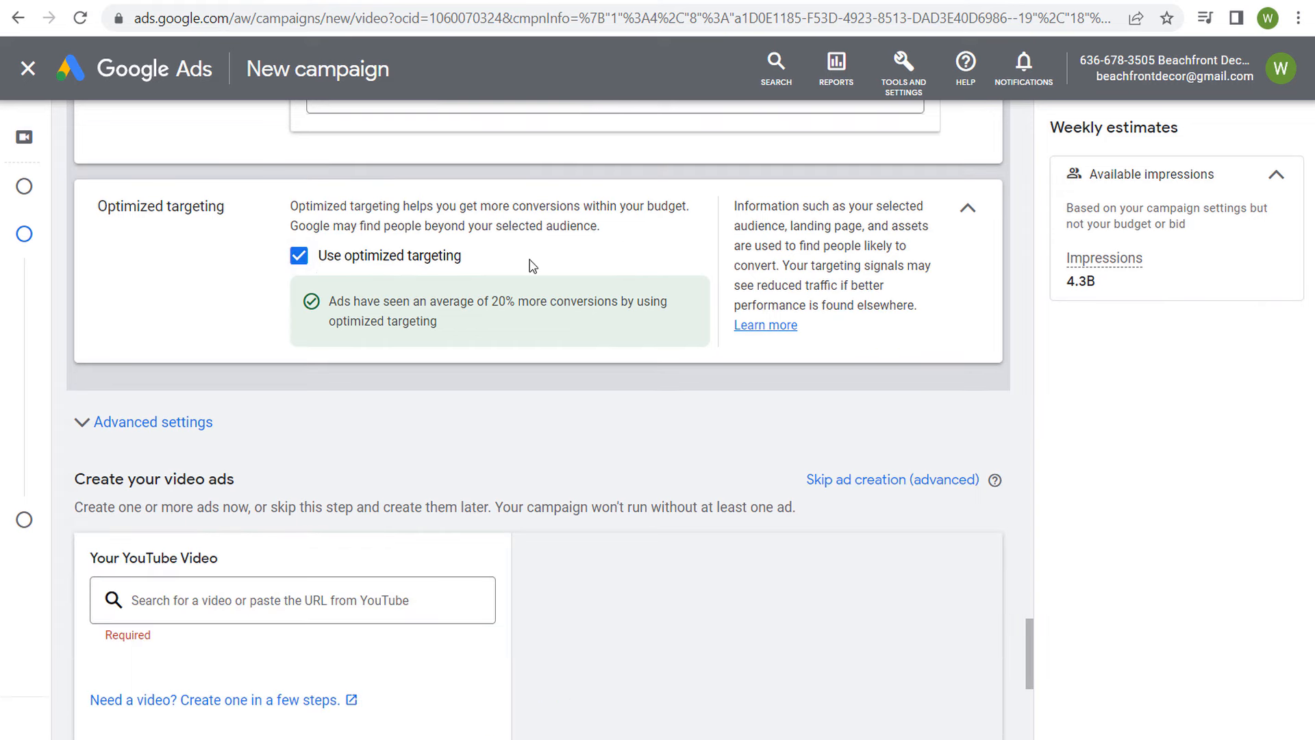
pyautogui.scroll(3, 548, 301)
pyautogui.scroll(2, 553, 322)
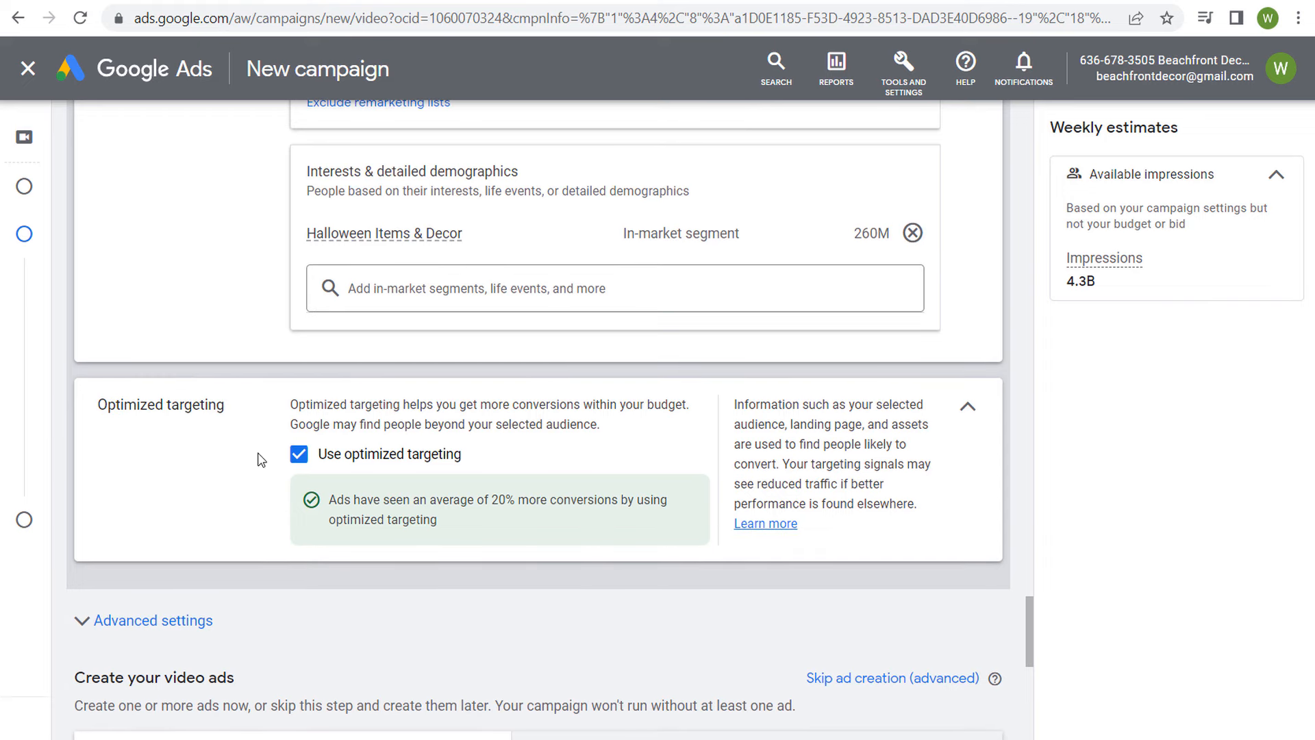
pyautogui.scroll(-4, 260, 460)
pyautogui.scroll(-3, 430, 370)
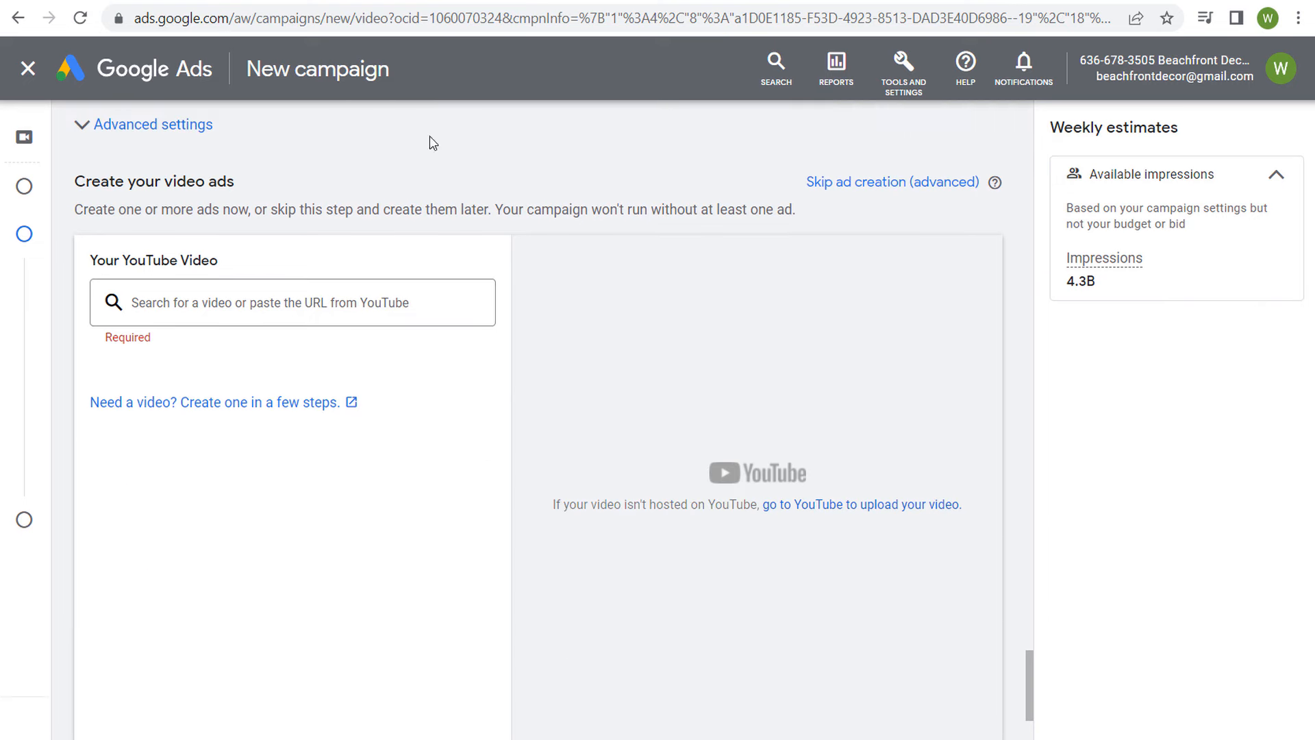
pyautogui.hotkey('ctrl', 'Tab')
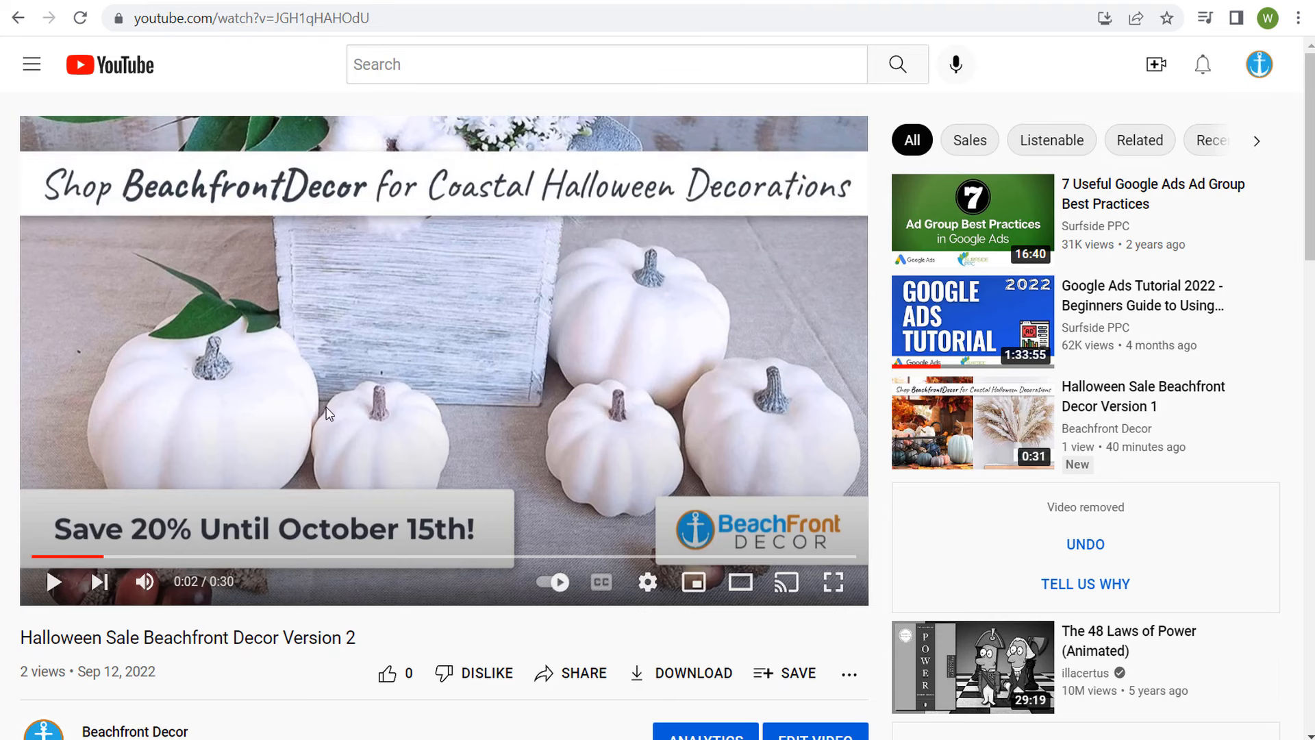
pyautogui.click(327, 23)
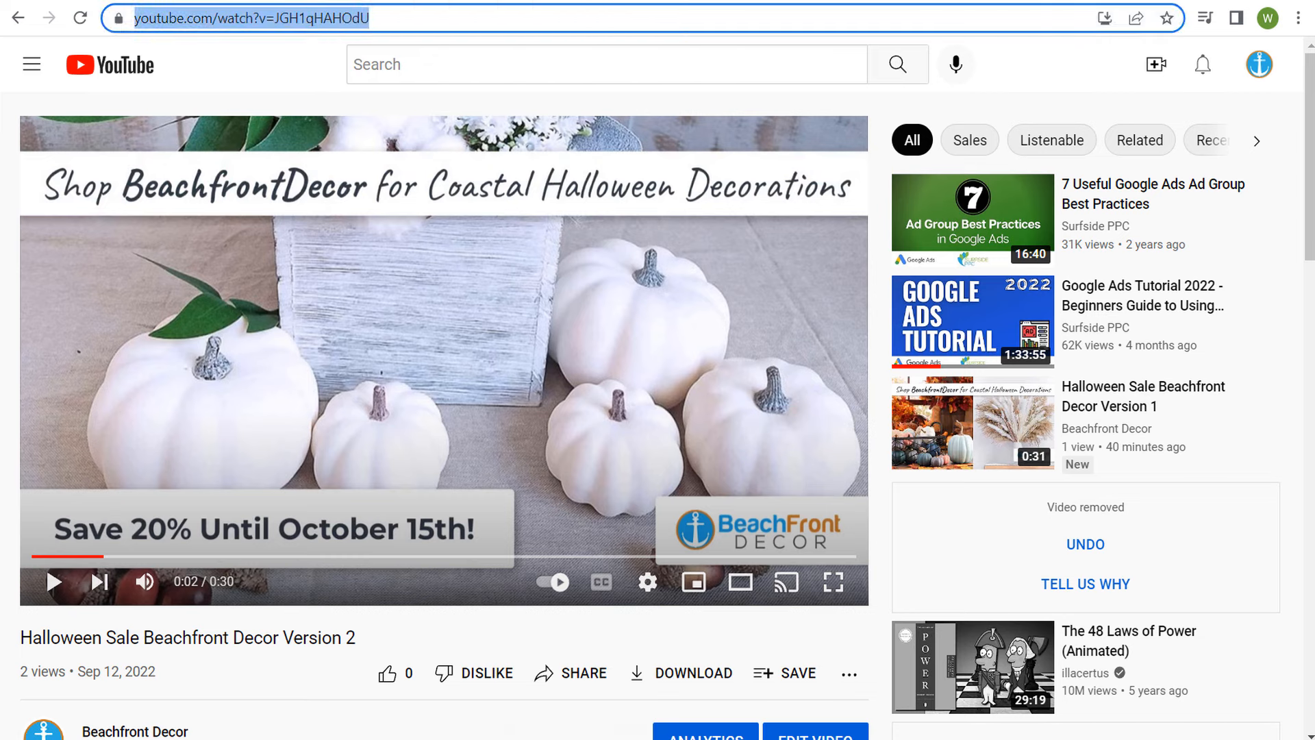
pyautogui.hotkey('ctrl', 'c')
pyautogui.hotkey('ctrl', 'shift', 'Tab')
pyautogui.click(285, 305)
pyautogui.hotkey('ctrl', 'v')
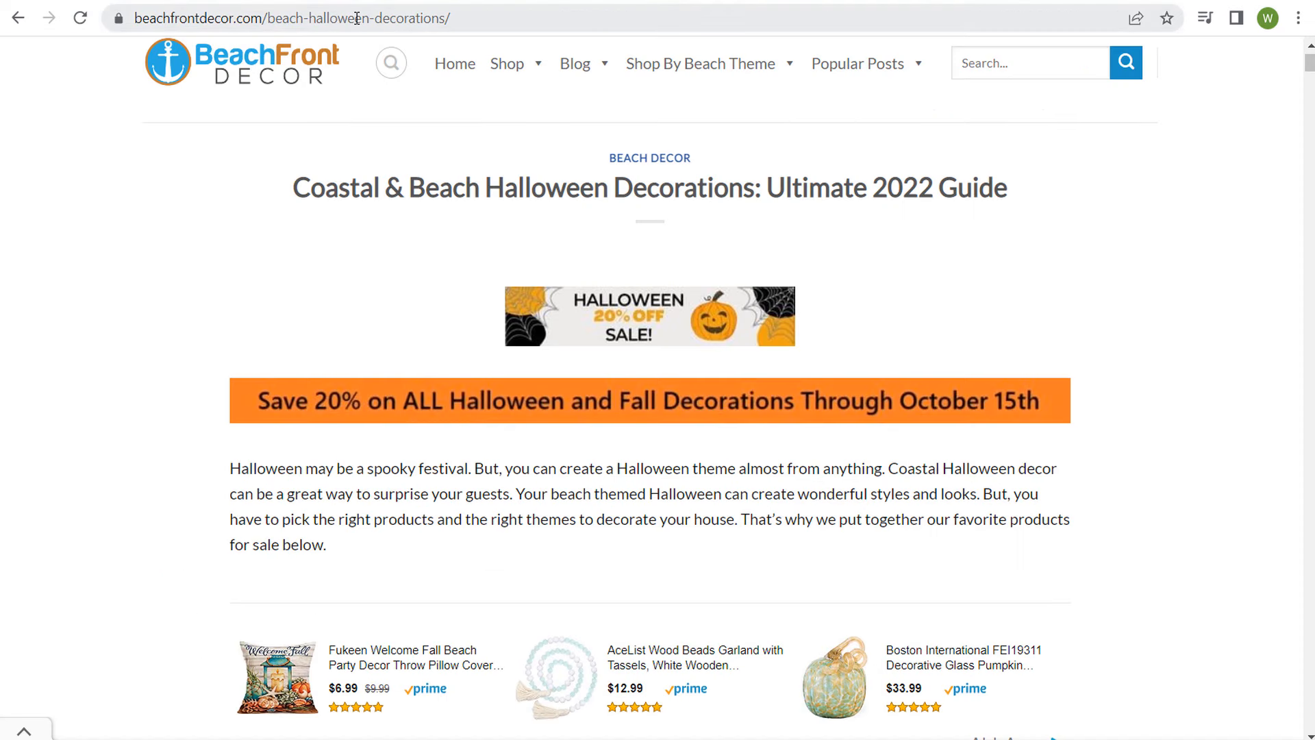
# - Set the ad's final URL to the copied beachfrontdecor.com/beach-halloween-decorations/ address and the first display path to "halloween"
pyautogui.click(357, 20)
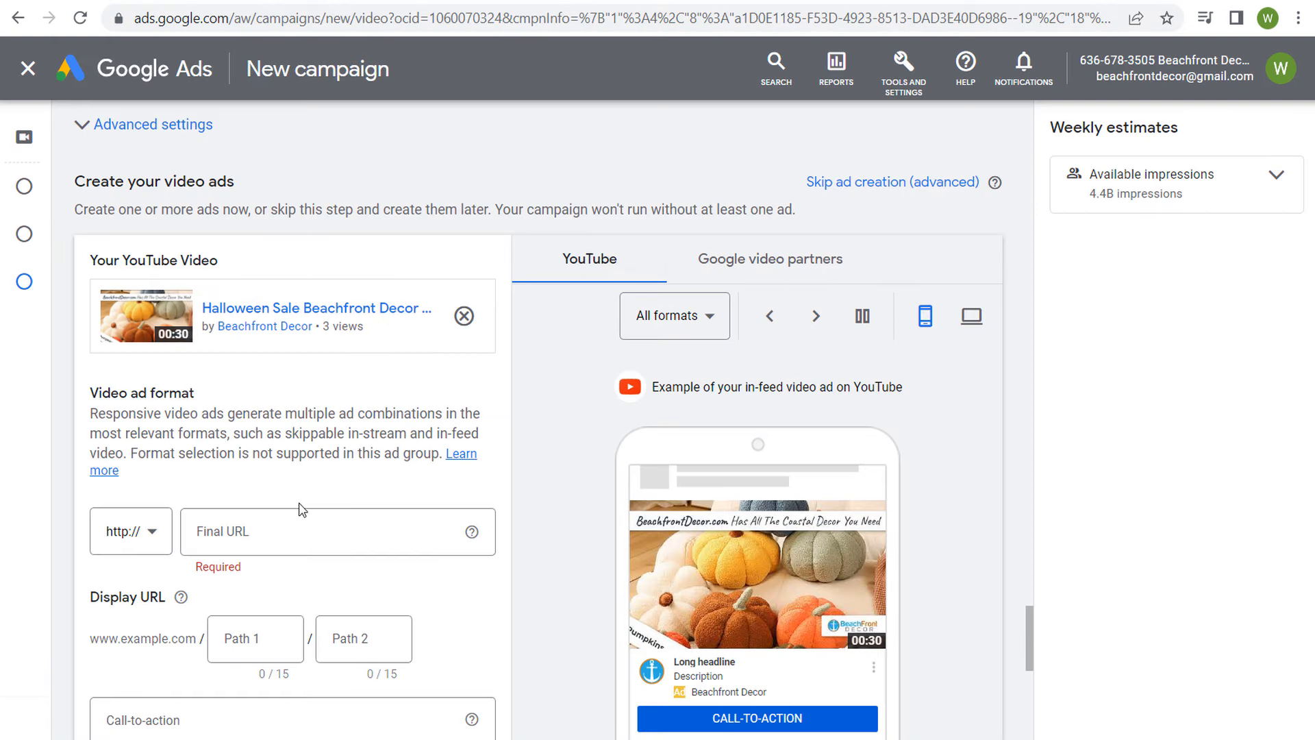
pyautogui.click(276, 535)
pyautogui.hotkey('ctrl', 'v')
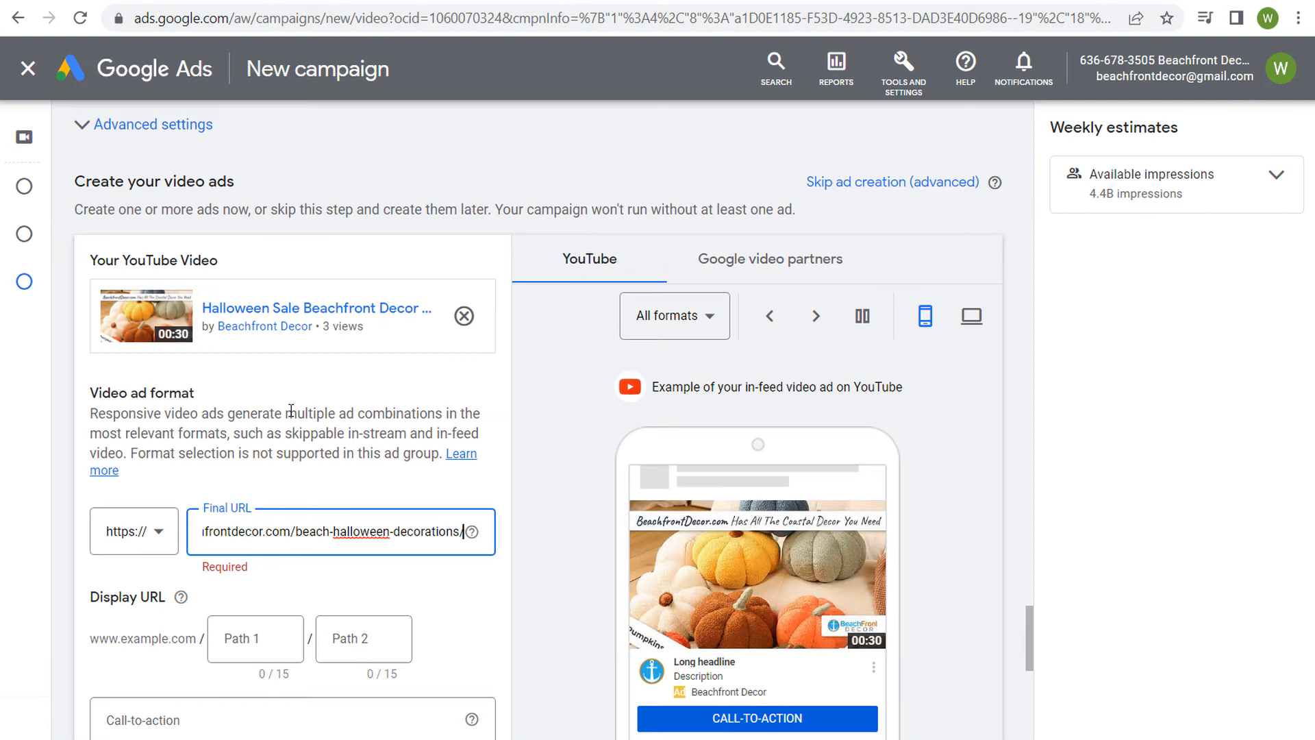
pyautogui.scroll(-3, 288, 411)
pyautogui.click(255, 435)
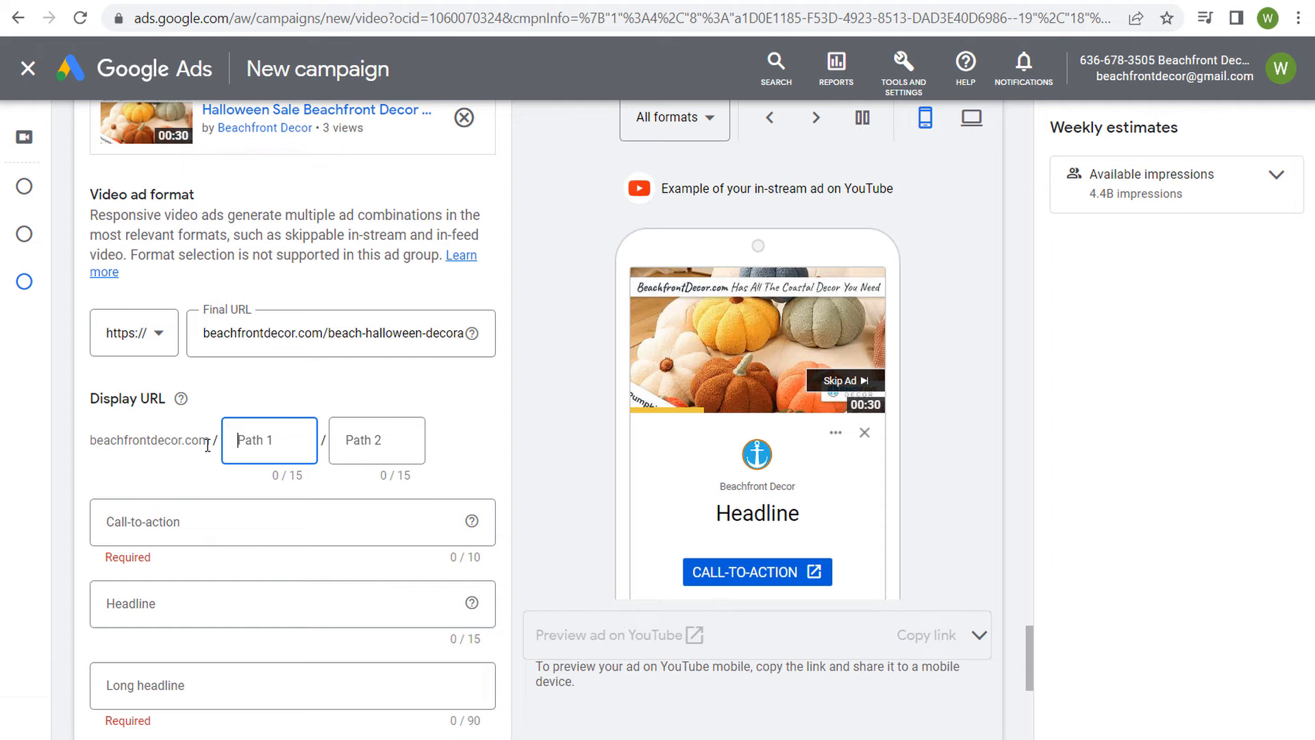
pyautogui.write('halloween')
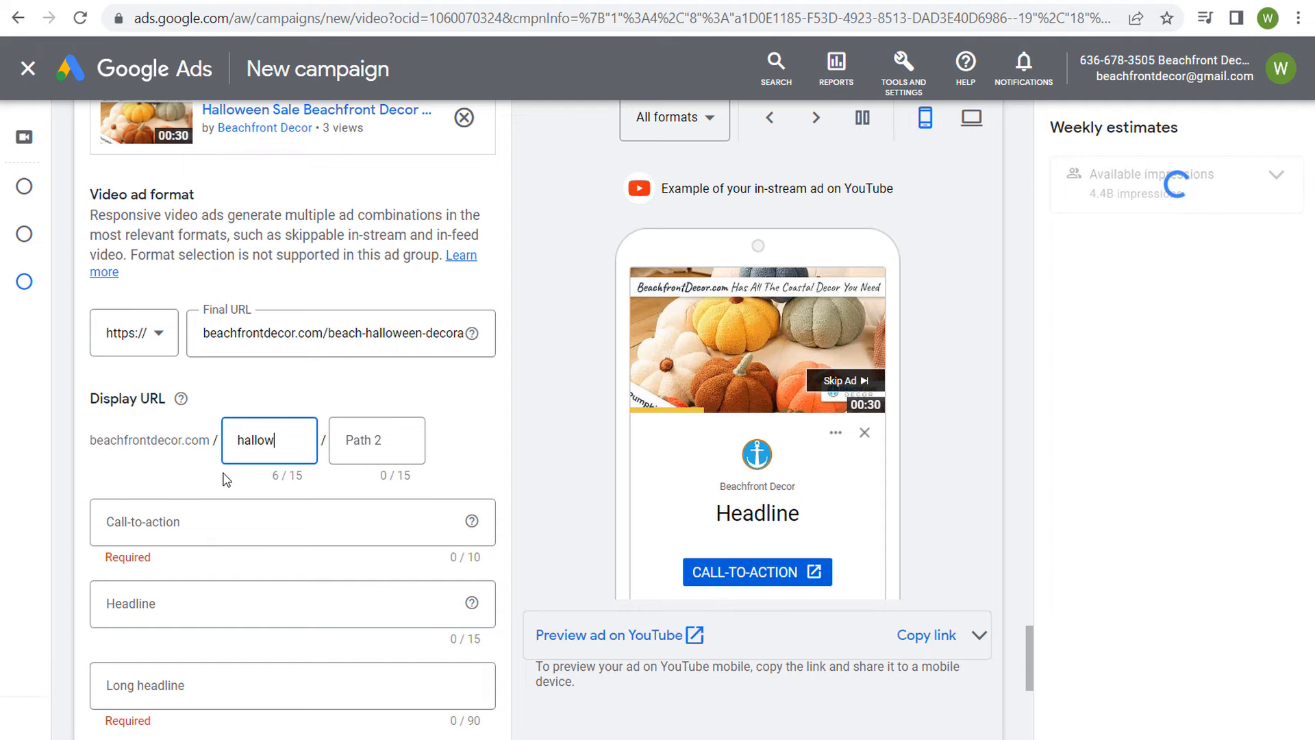
# - Look through the suggested call-to-action texts and set the ad's call-to-action to "Shop now"
pyautogui.scroll(-2, 226, 479)
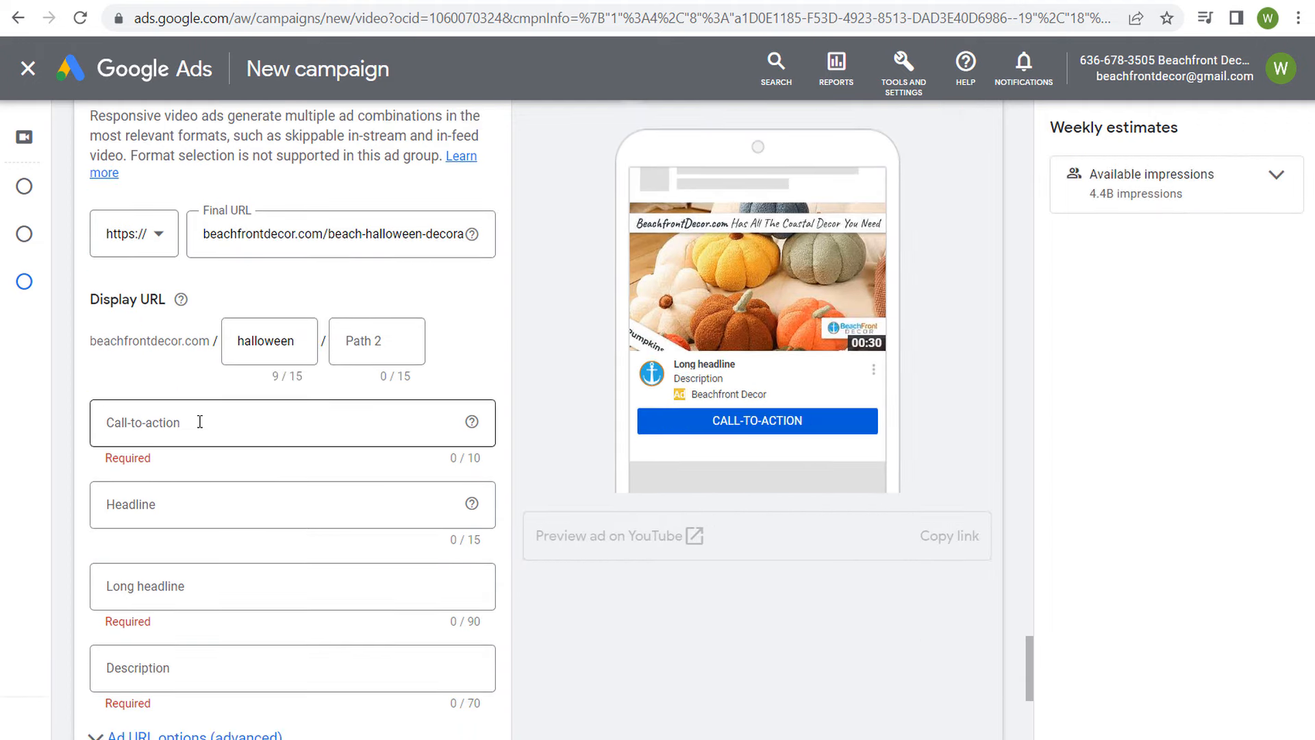
pyautogui.click(197, 421)
pyautogui.scroll(-4, 118, 167)
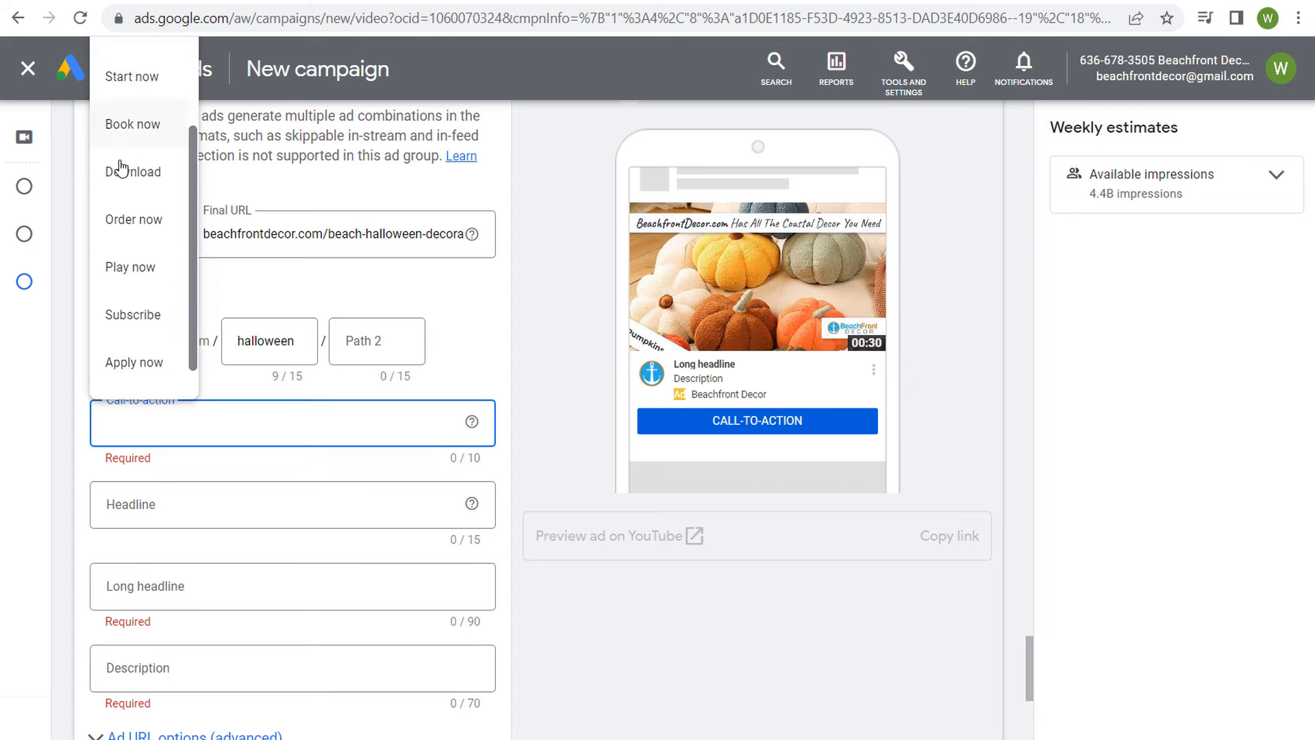
pyautogui.scroll(4, 149, 319)
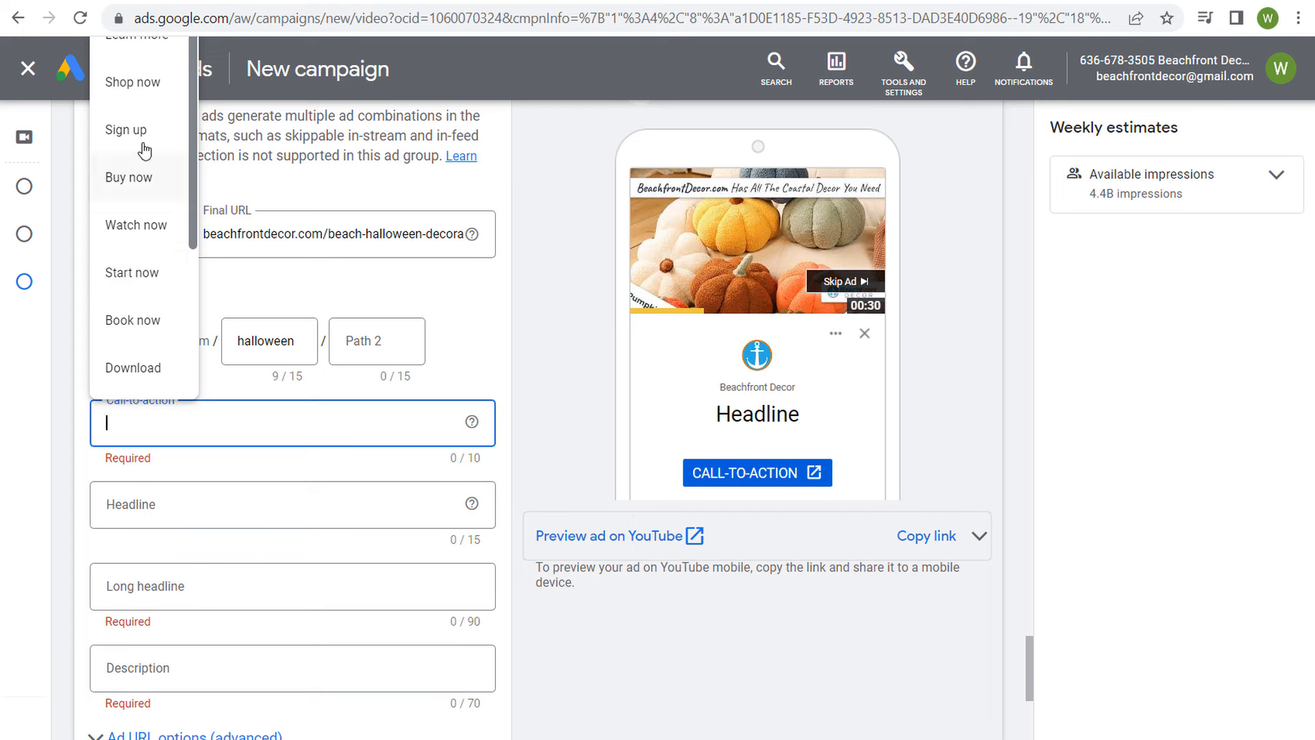
pyautogui.click(146, 92)
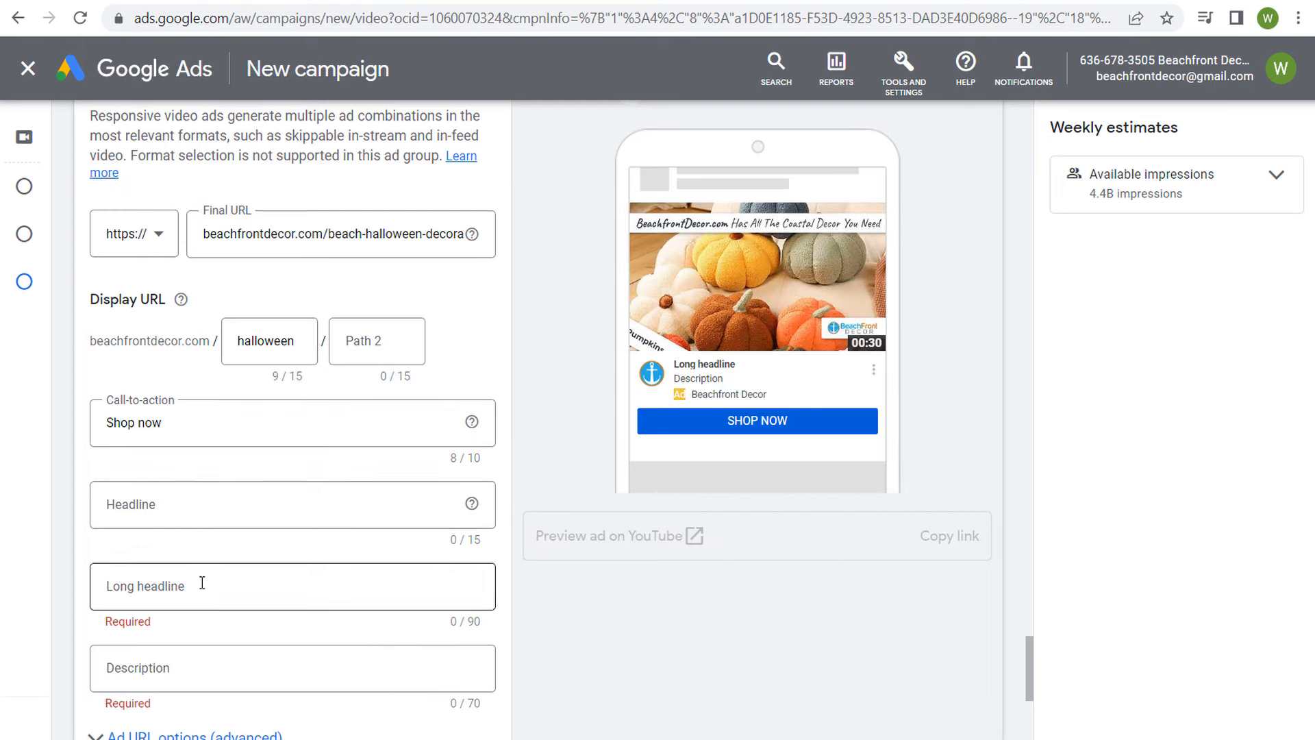
# - Switch the first ad's companion banner to an uploaded image and check the required image dimensions
pyautogui.scroll(-4, 302, 672)
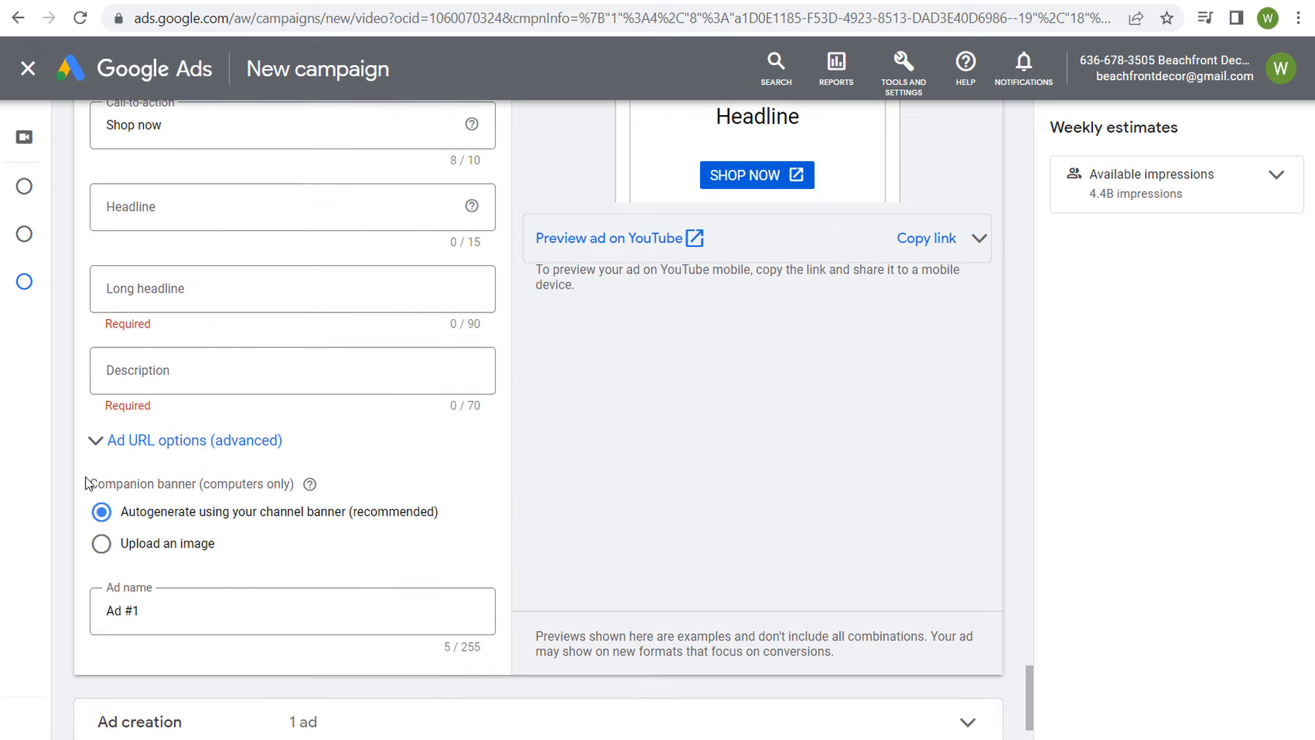
pyautogui.moveTo(96, 476); pyautogui.dragTo(242, 480)
pyautogui.click(263, 483)
pyautogui.click(159, 546)
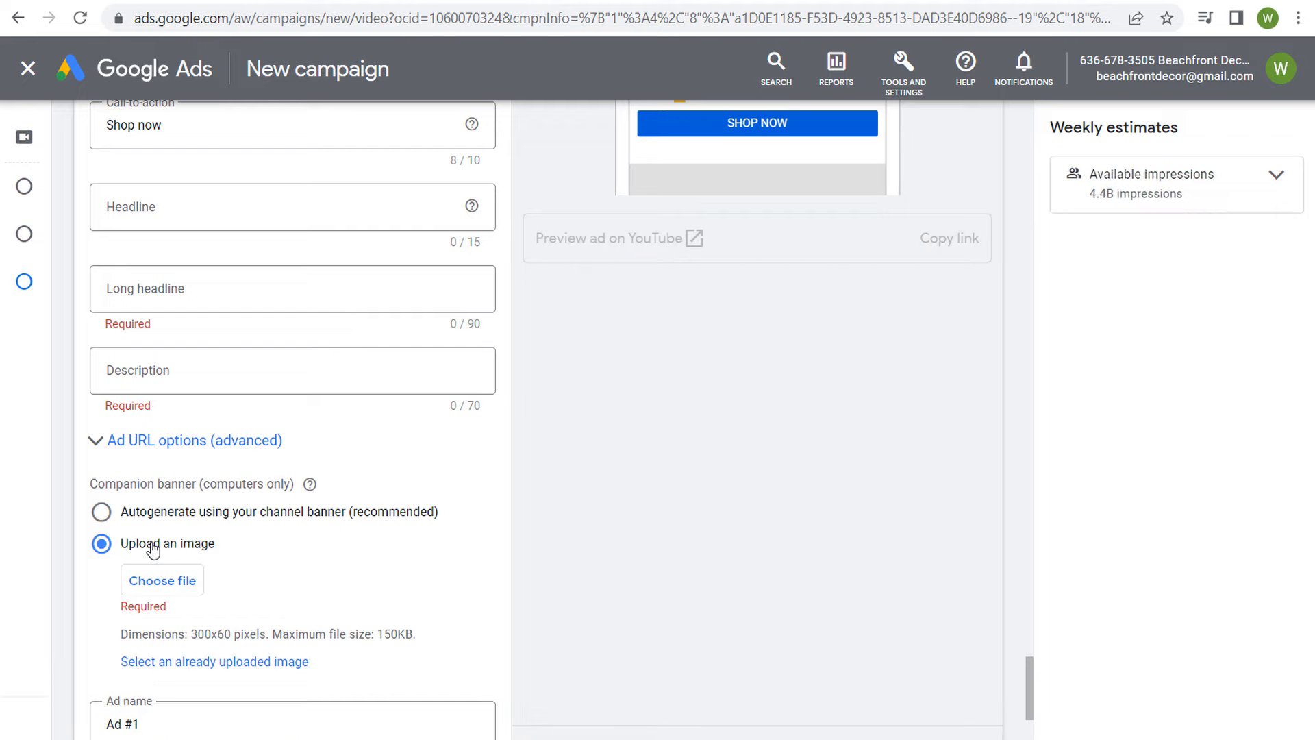
pyautogui.moveTo(191, 637); pyautogui.dragTo(233, 637)
pyautogui.click(270, 598)
# - Expand the campaign's ad creation list and add a second responsive video ad
pyautogui.scroll(-1, 281, 577)
pyautogui.scroll(-3, 281, 577)
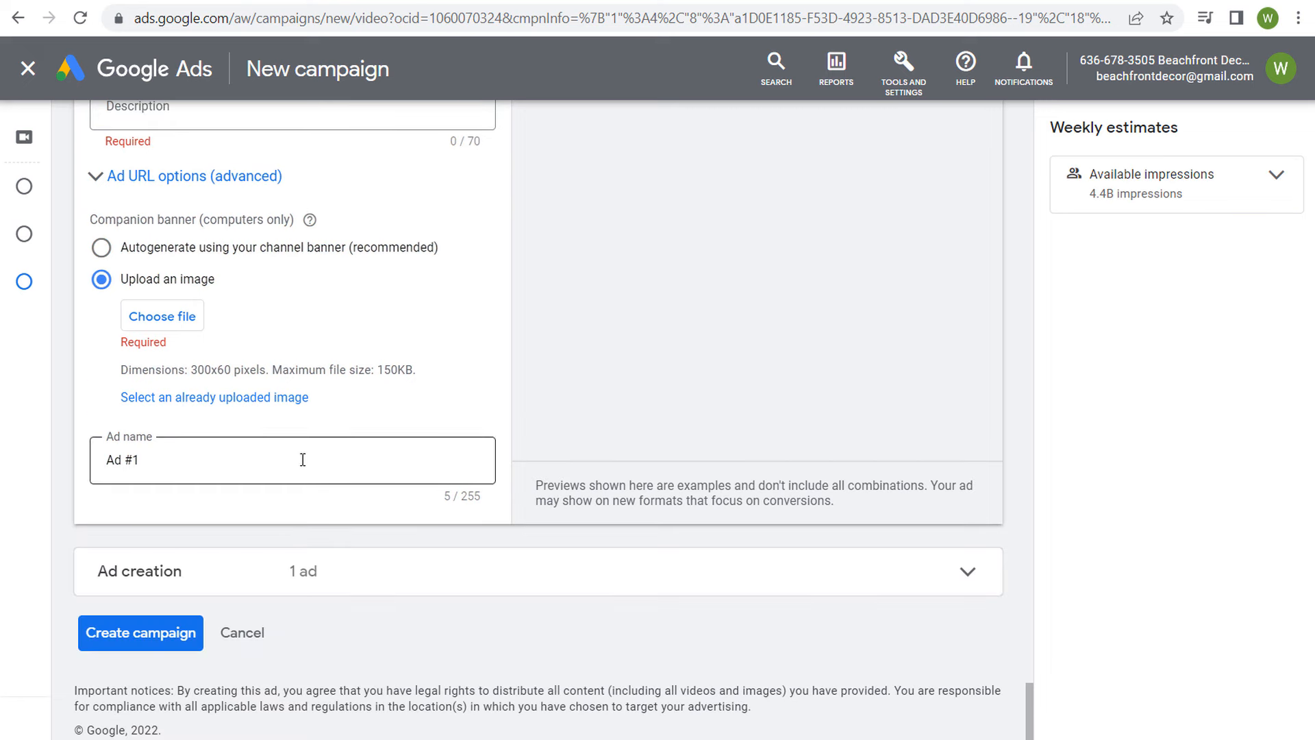
pyautogui.click(983, 573)
pyautogui.scroll(-3, 483, 499)
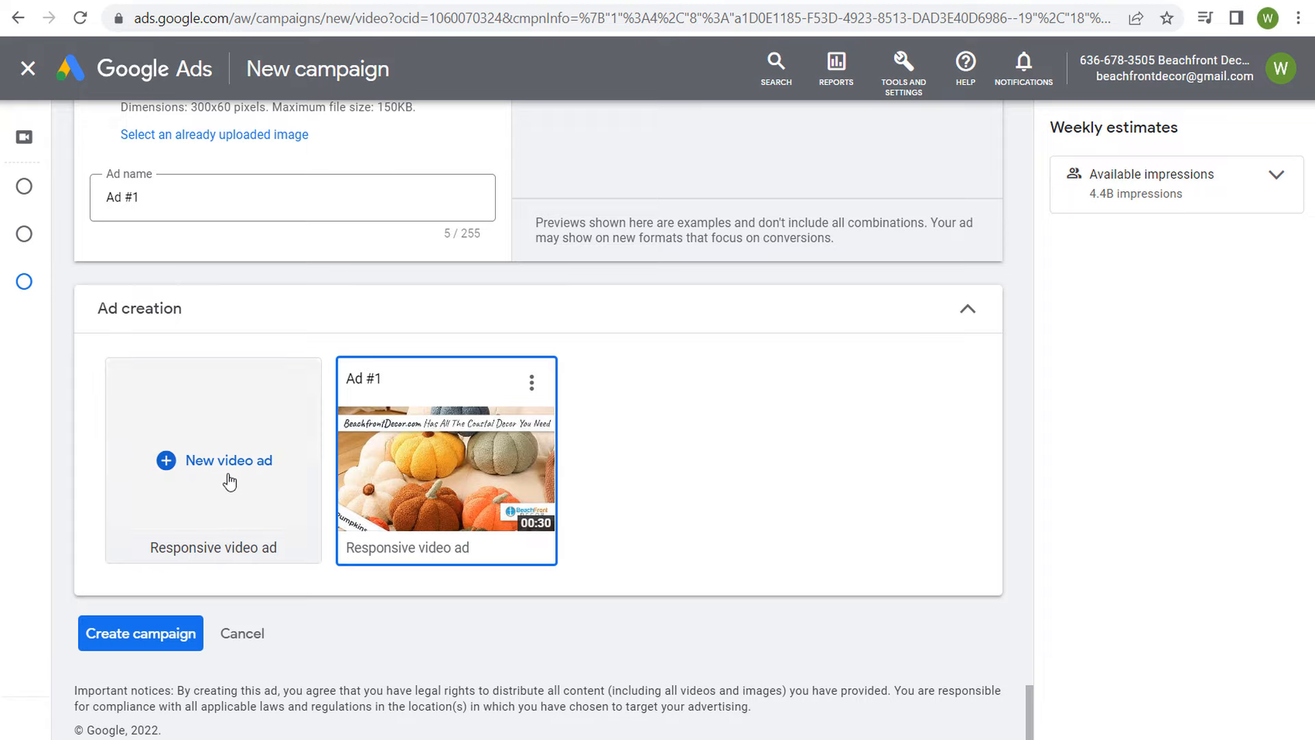
pyautogui.moveTo(477, 553); pyautogui.dragTo(341, 556)
pyautogui.click(345, 558)
pyautogui.click(216, 472)
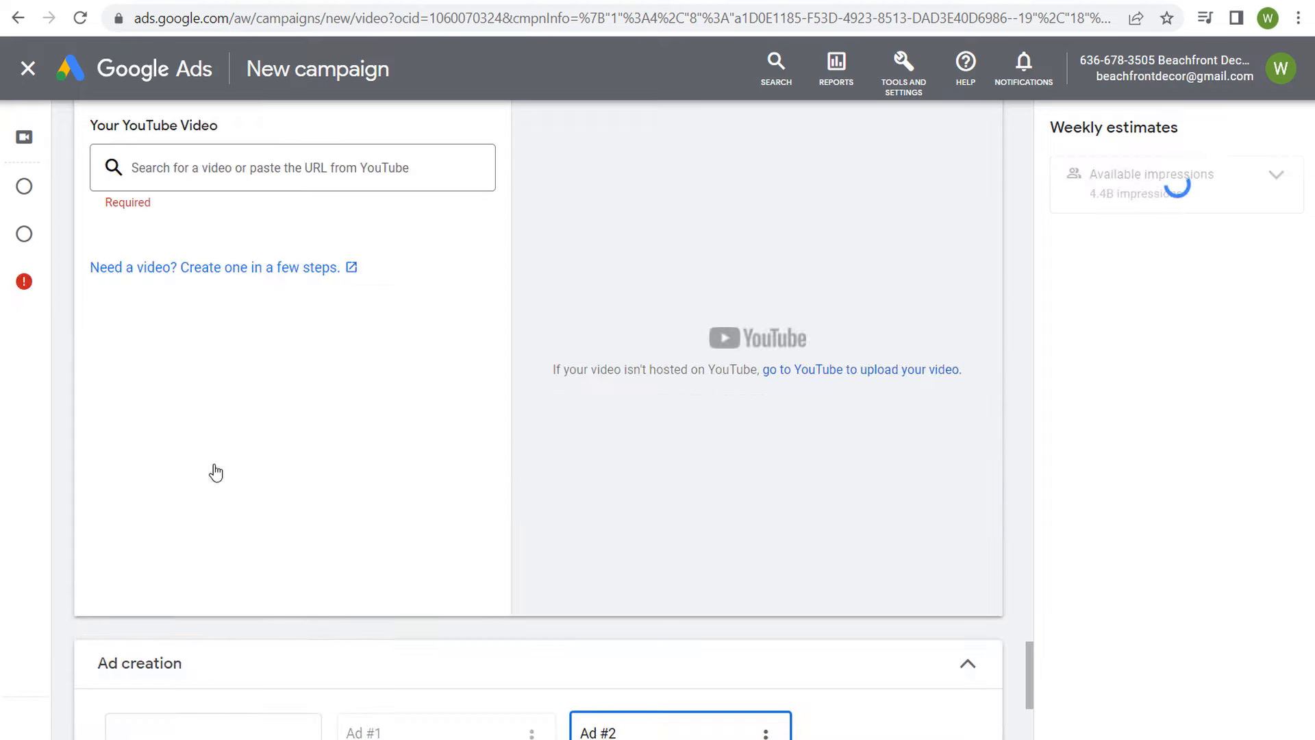
# - Get a 15-second Beachfront Decor Halloween Sale video's link from YouTube Studio and use it as the second ad's video in Google Ads
pyautogui.click(422, 0)
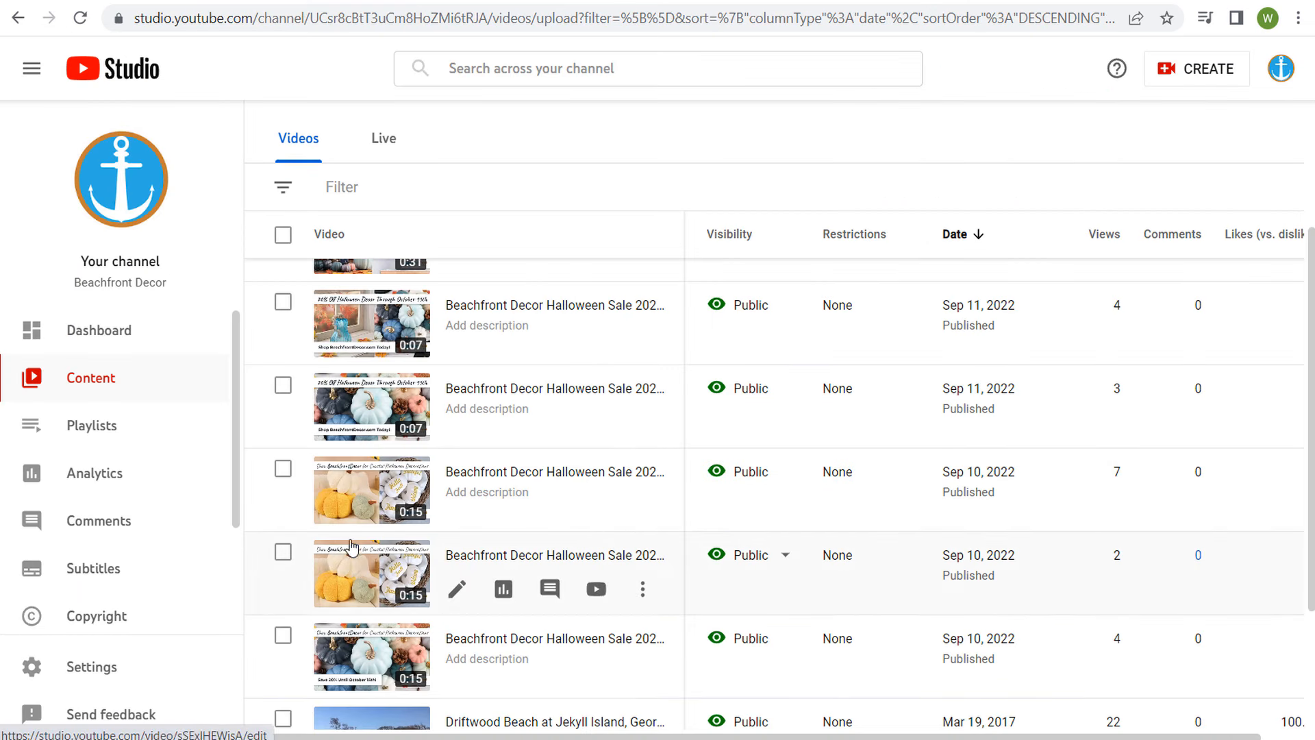
pyautogui.click(368, 505)
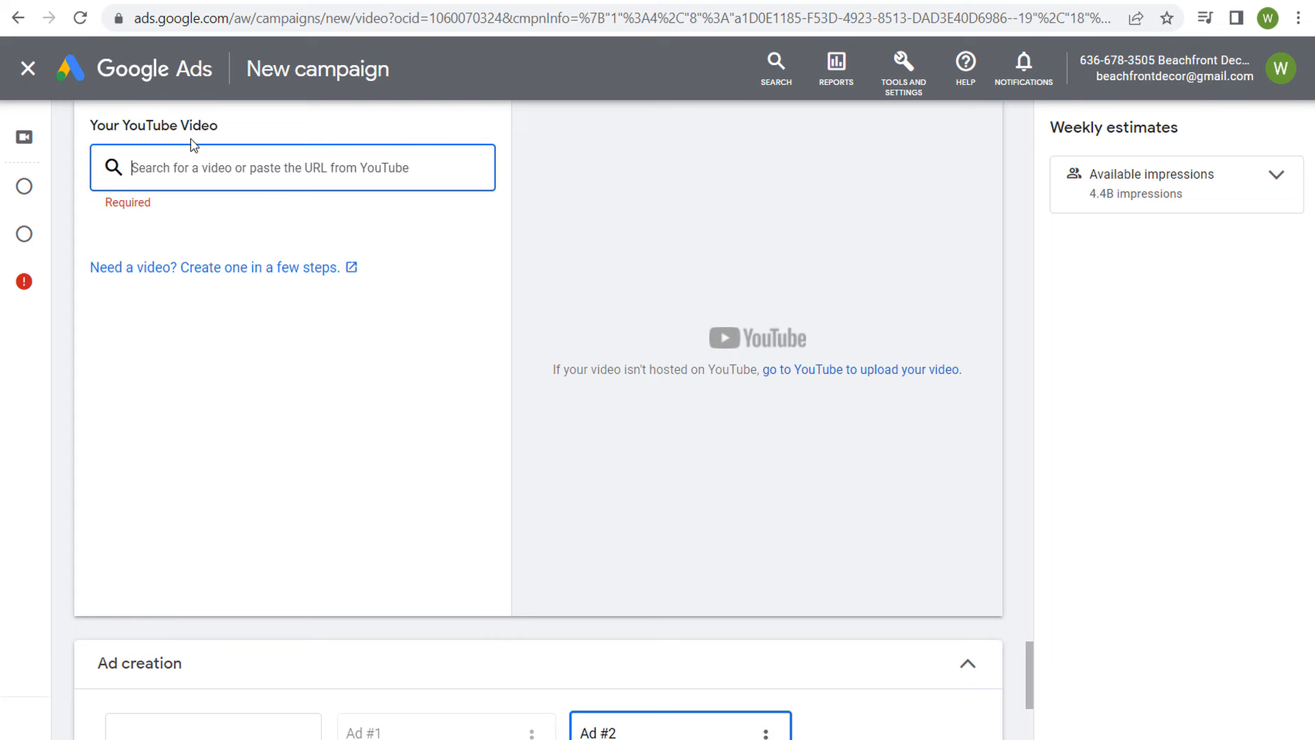
pyautogui.hotkey('ctrl', 'v')
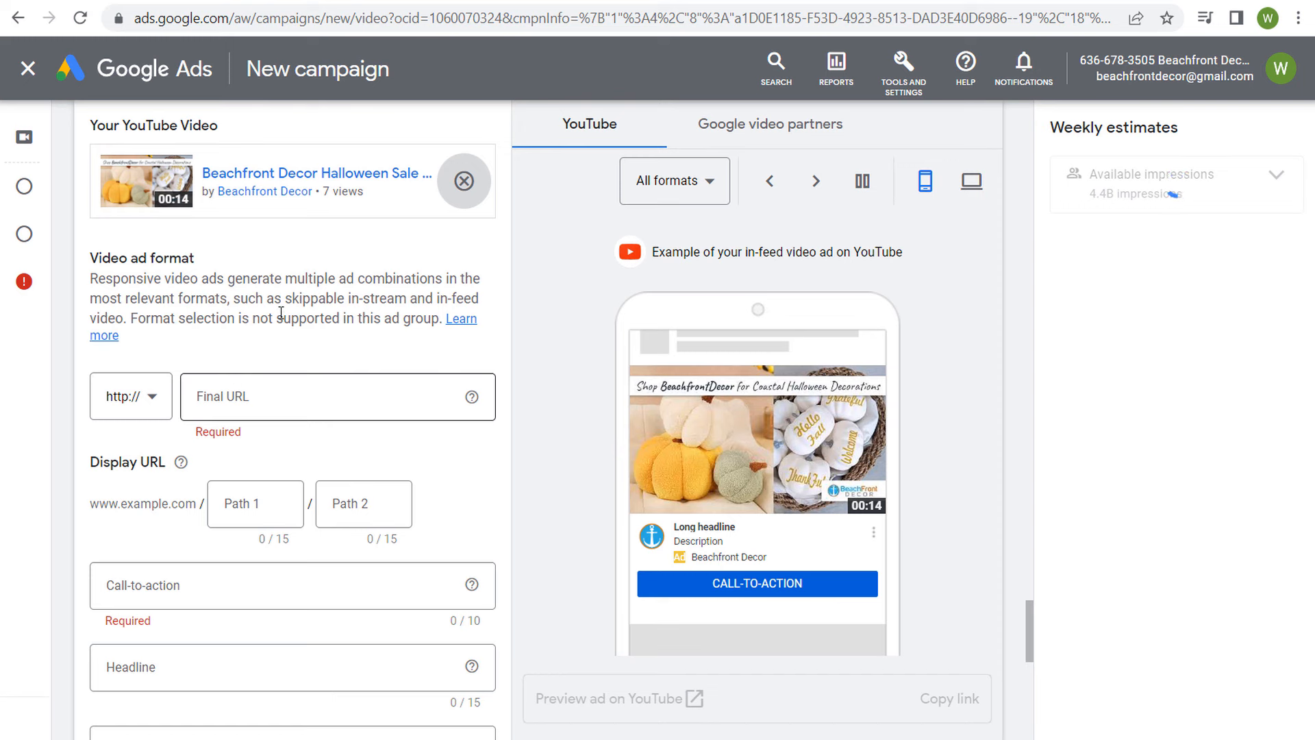
# - Preview the second ad in the In-feed video format and examine where its headline, description and channel name are placed
pyautogui.scroll(2, 237, 381)
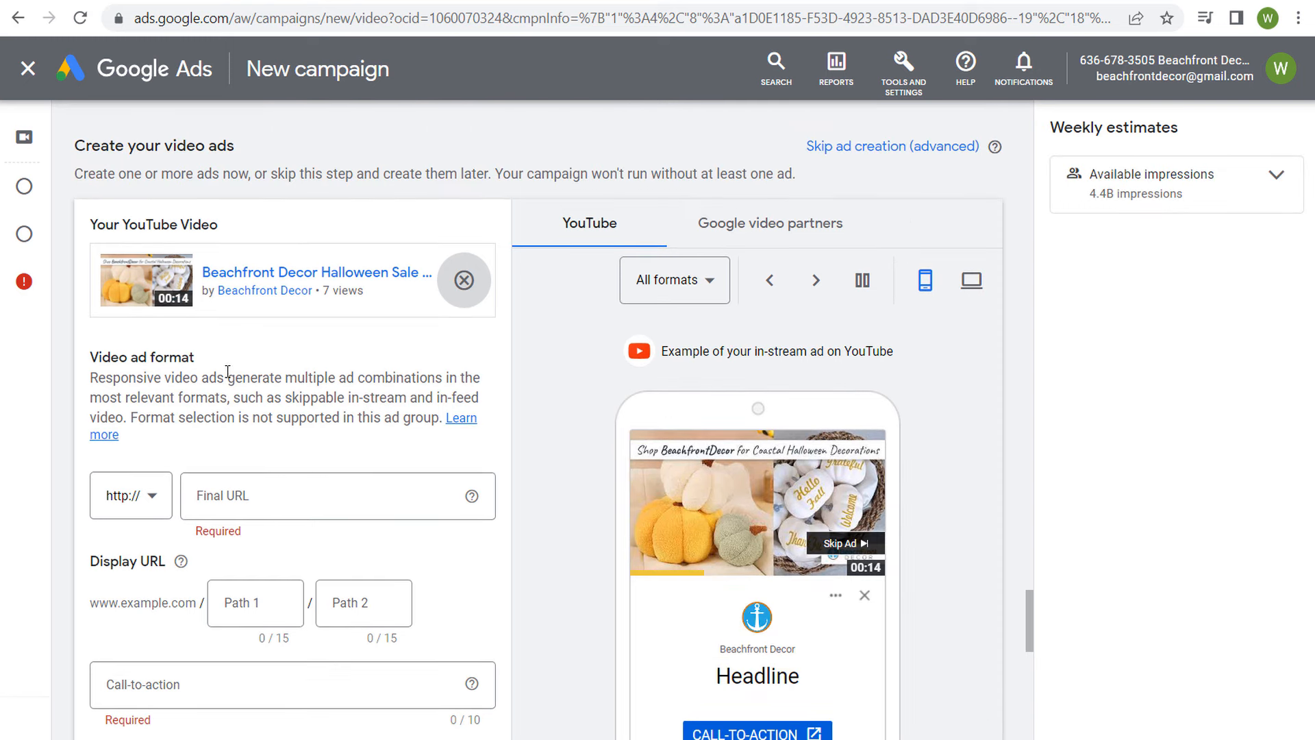
pyautogui.scroll(-1, 259, 375)
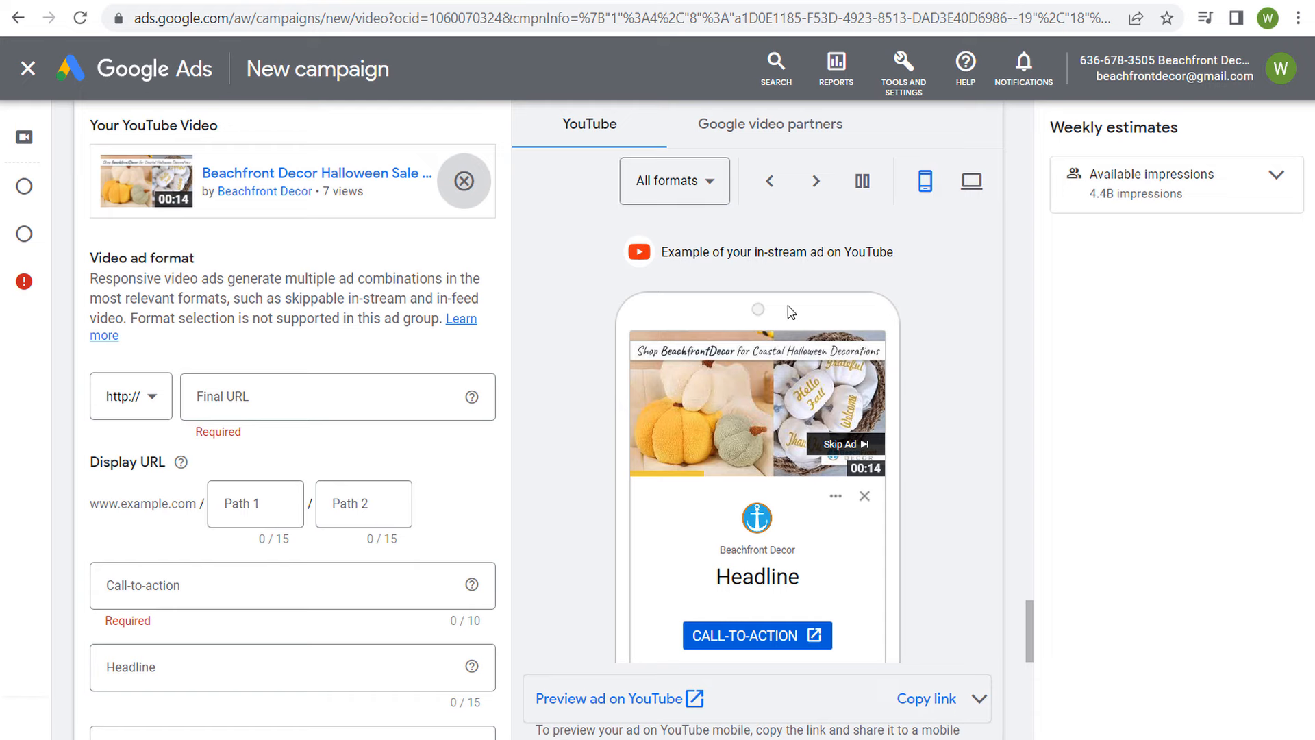
pyautogui.click(713, 180)
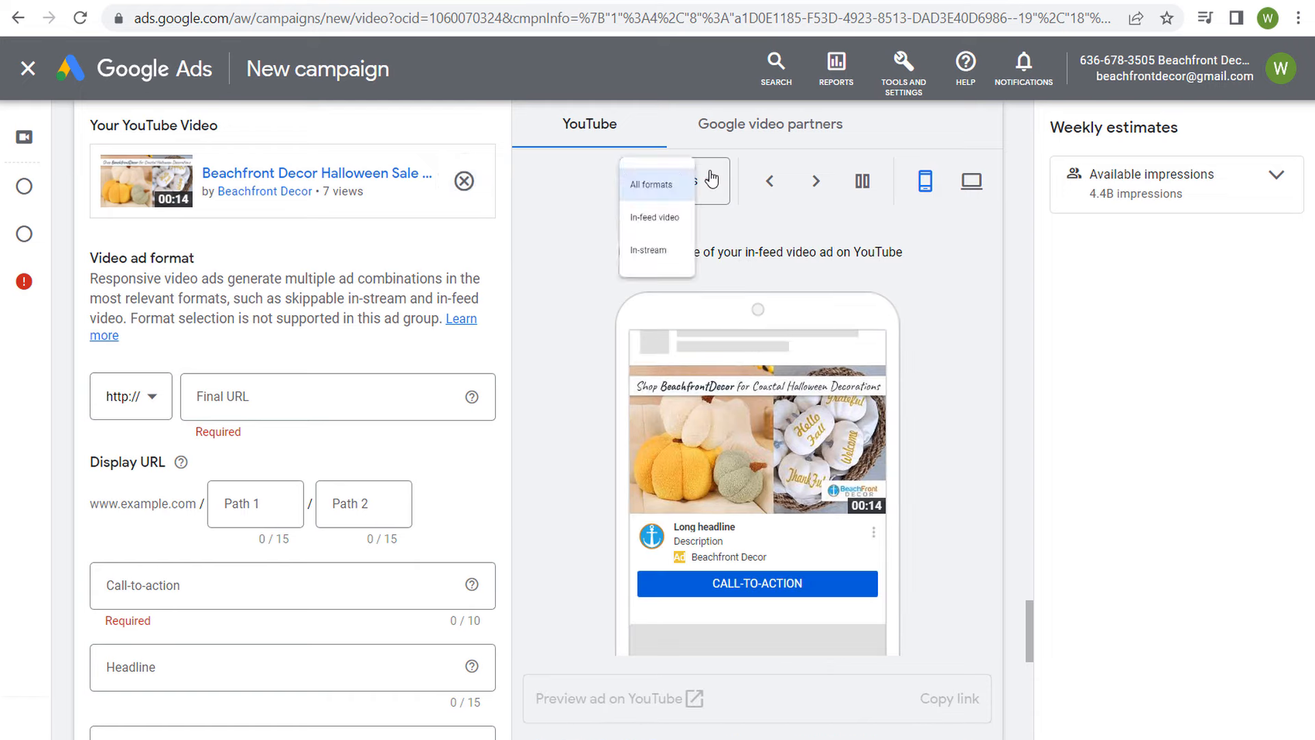
pyautogui.click(676, 258)
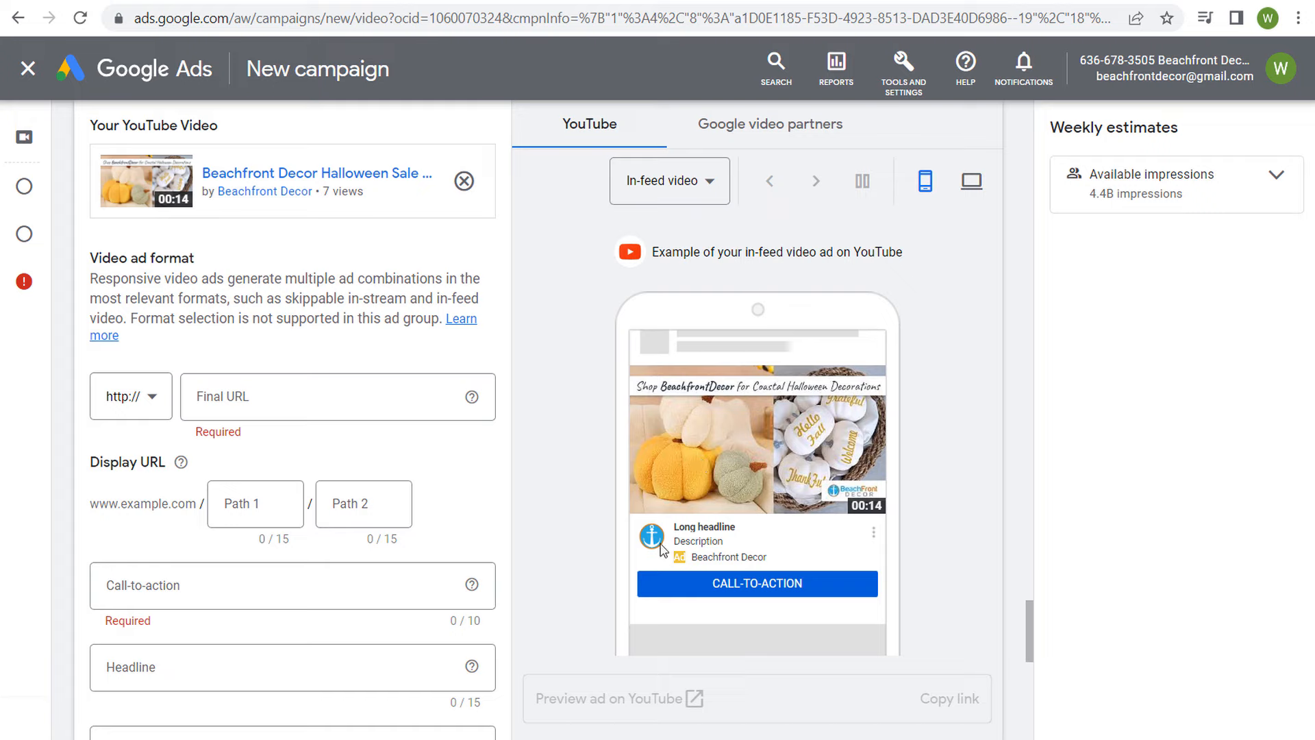
pyautogui.moveTo(703, 561); pyautogui.dragTo(770, 565)
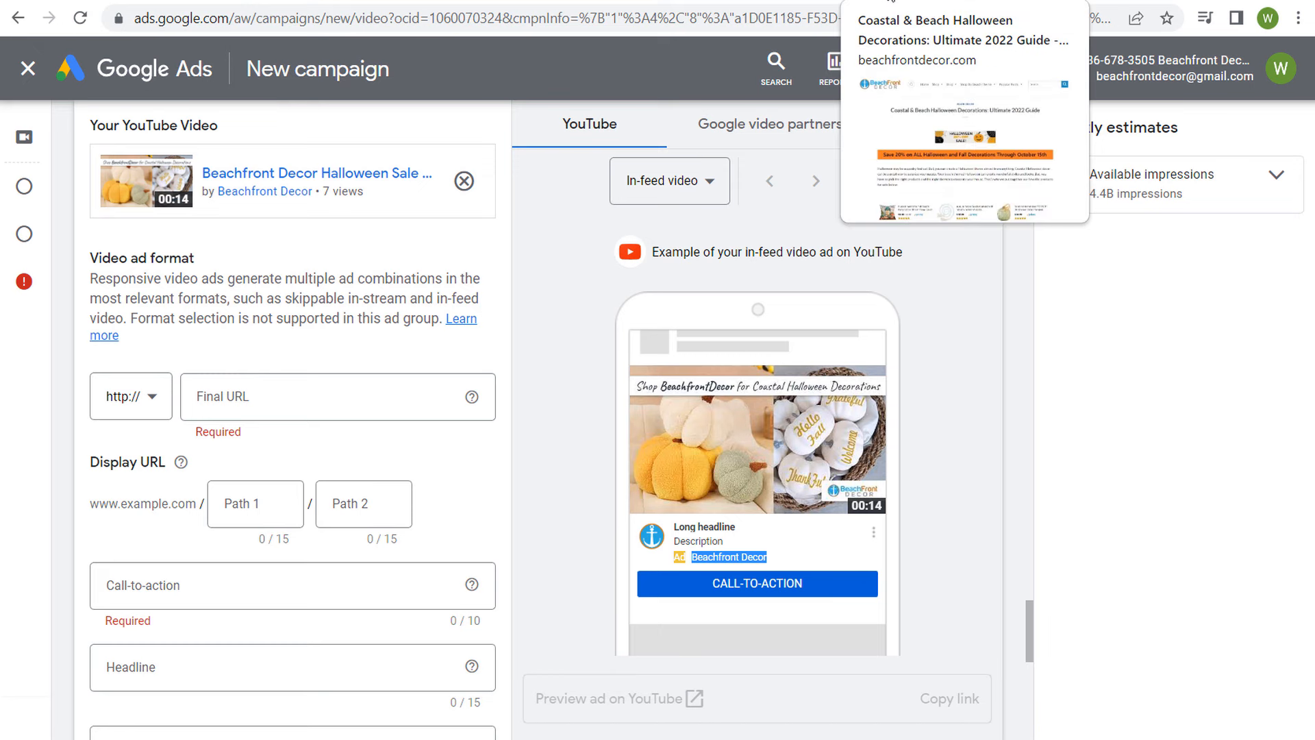
# - Visit the Halloween decorations guide on the BeachFront Decor website and, back in Google Ads, review the second ad's fields and the ad list
pyautogui.click(893, 2)
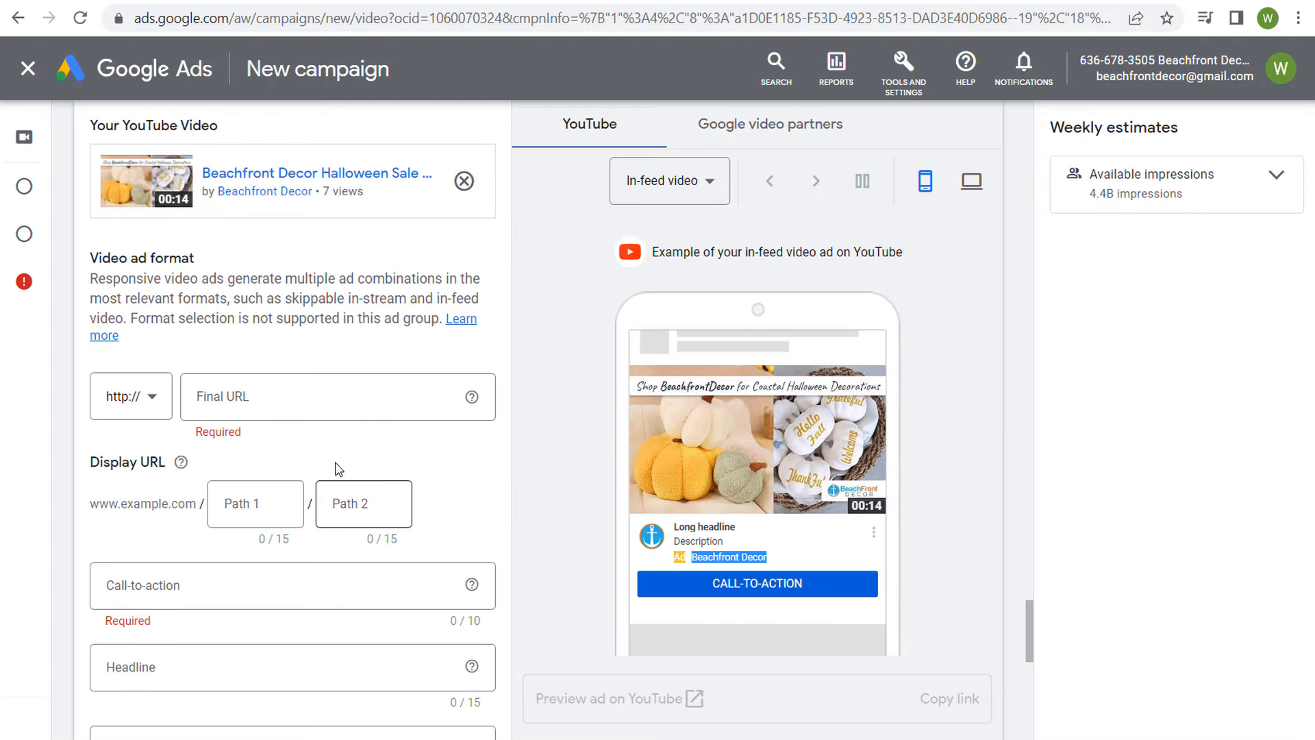
pyautogui.scroll(5, 335, 468)
pyautogui.scroll(6, 558, 433)
pyautogui.scroll(-14, 552, 432)
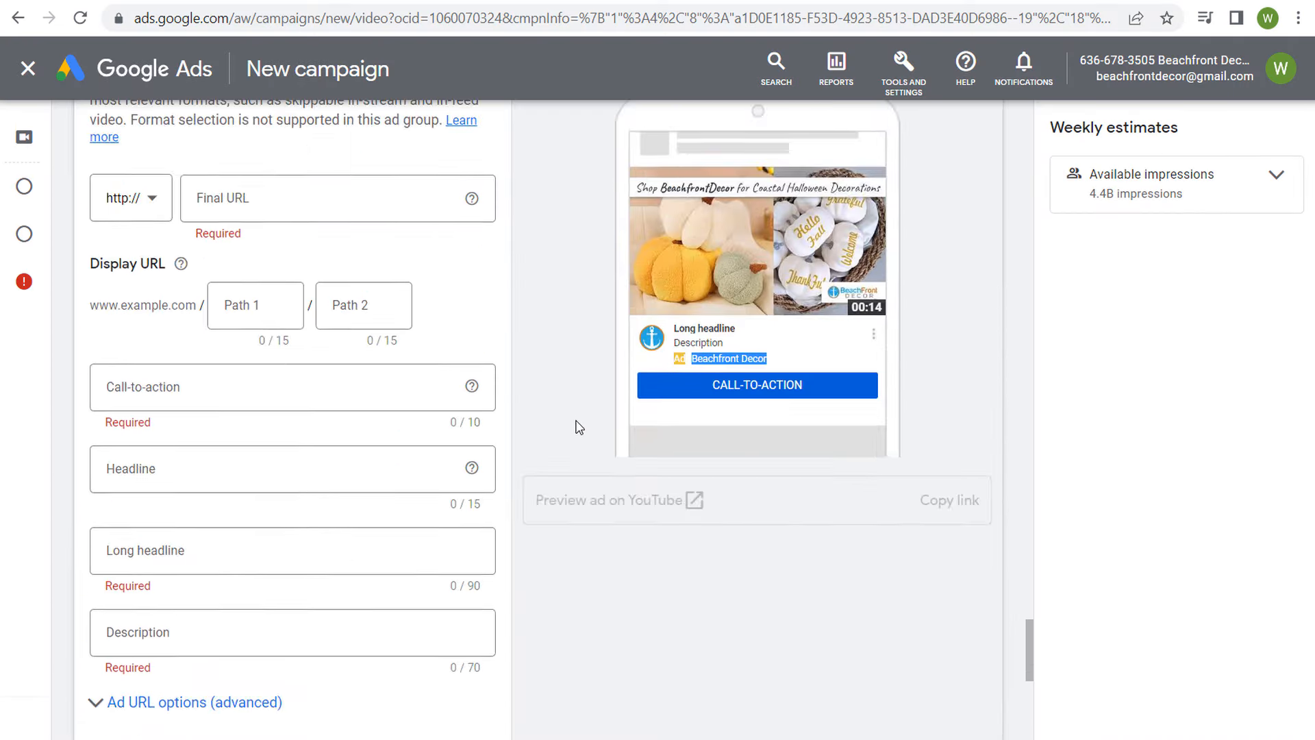
pyautogui.scroll(-5, 559, 425)
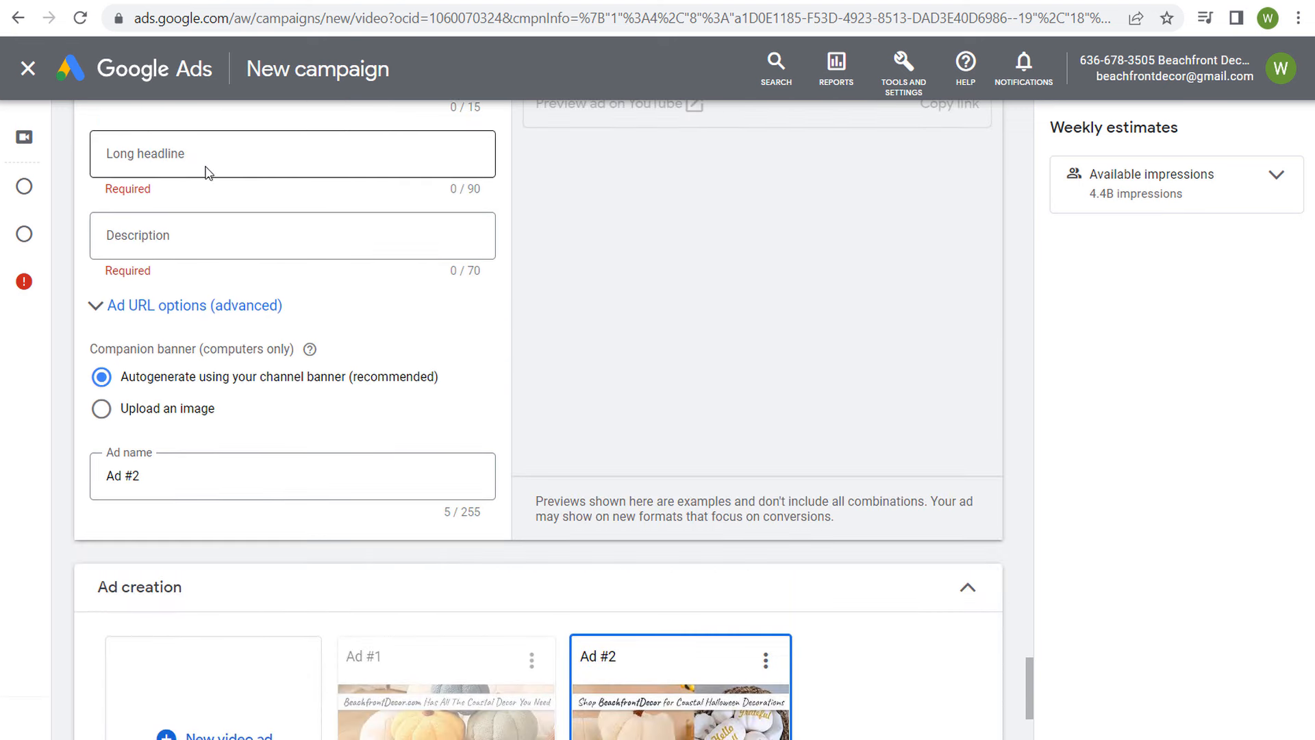
pyautogui.scroll(-3, 313, 299)
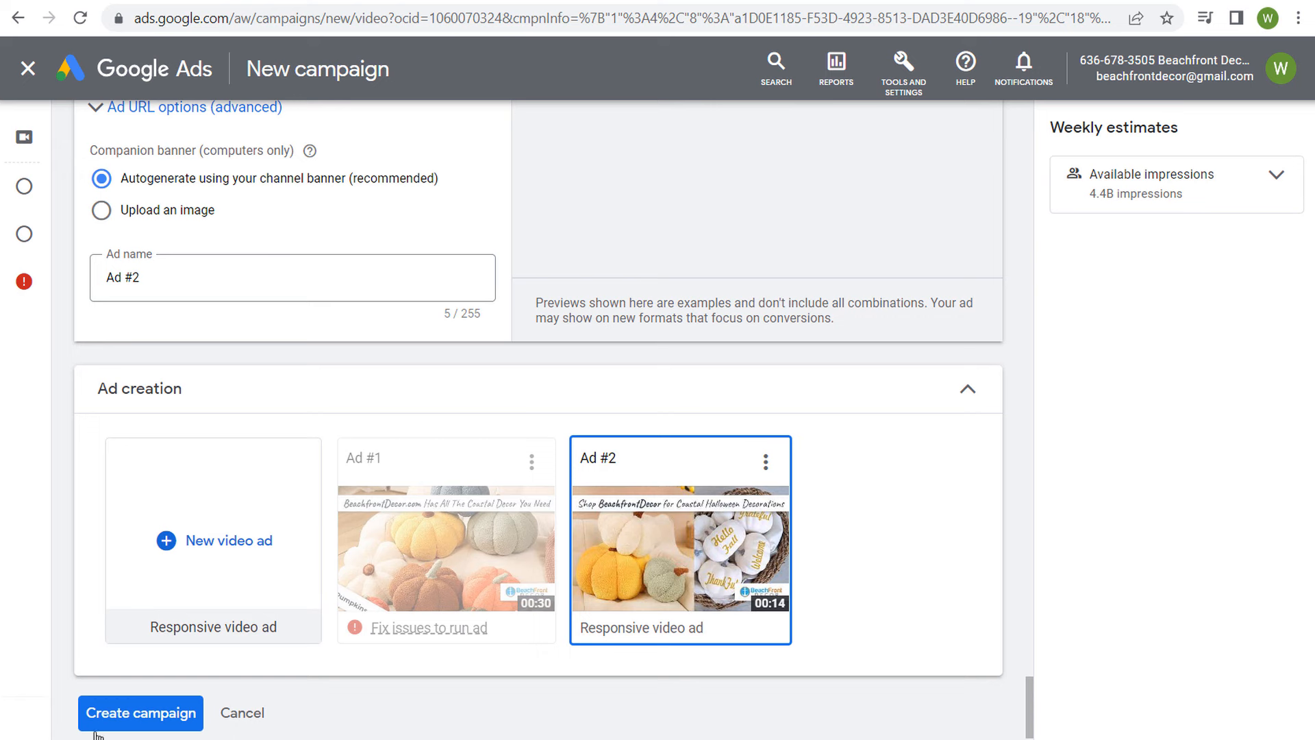
pyautogui.scroll(-1, 104, 728)
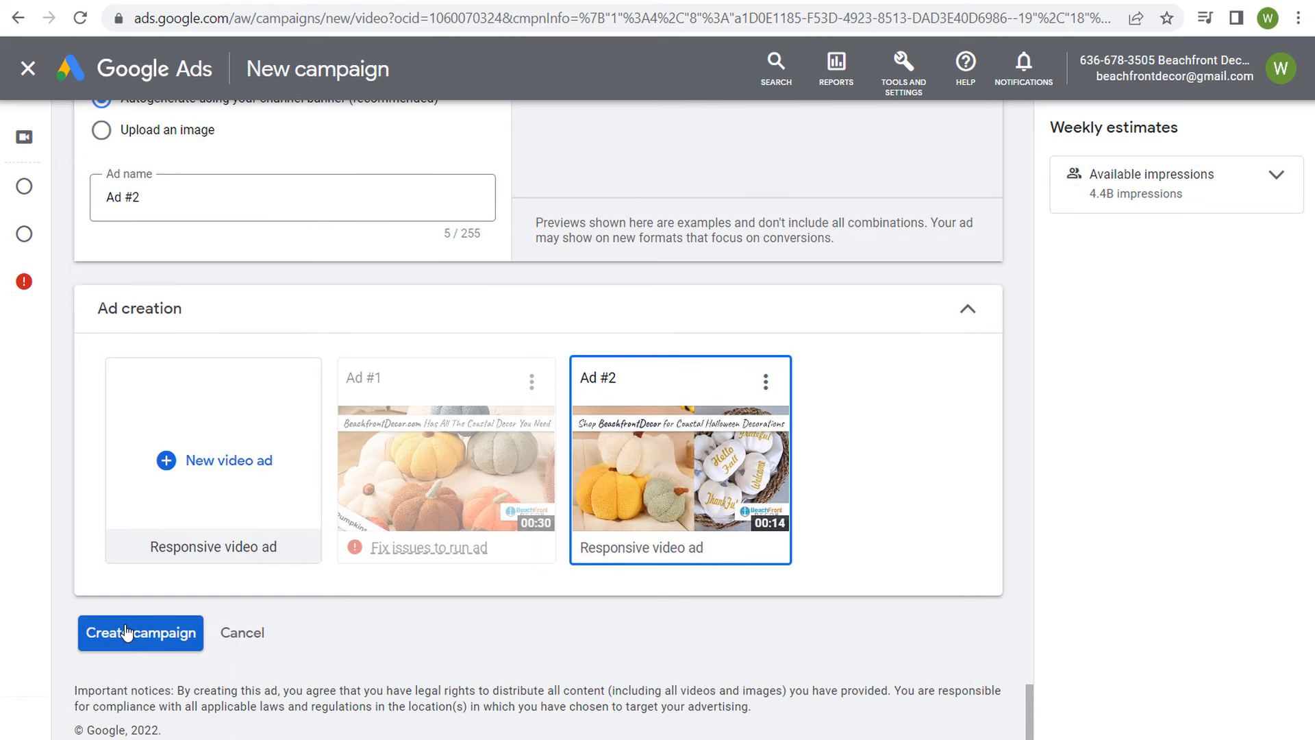